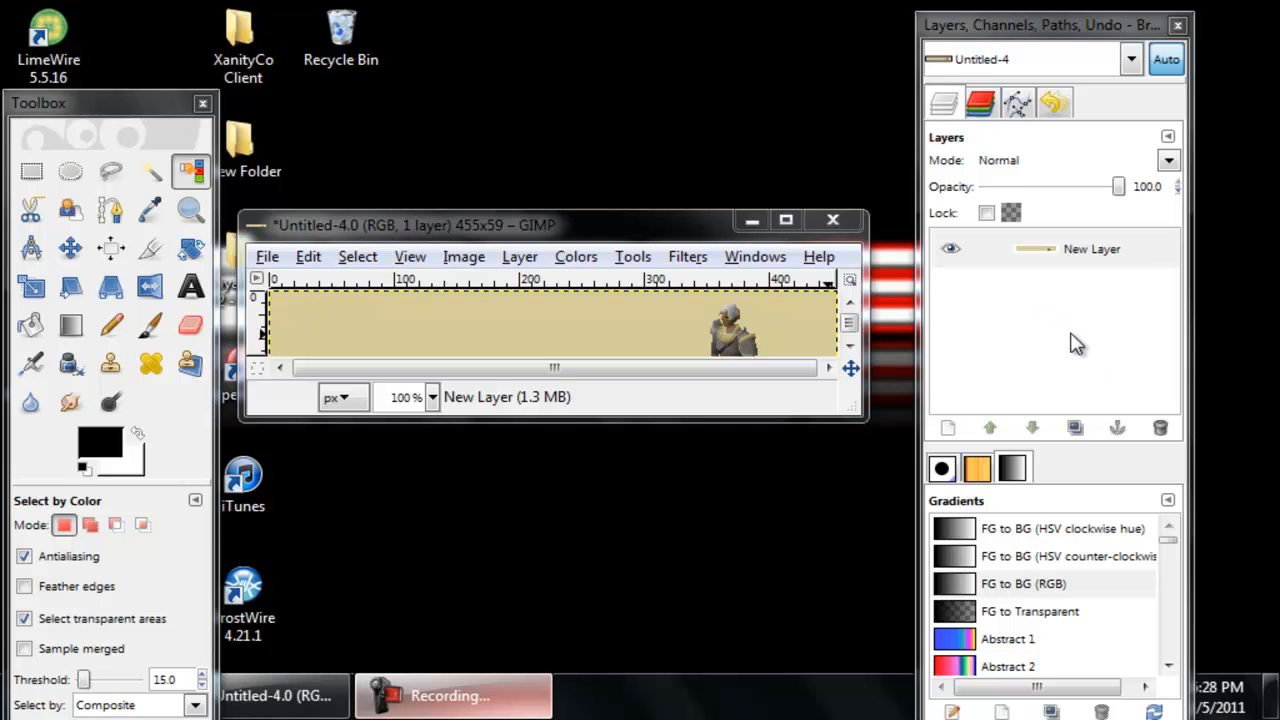
Select the tan background around the character with Select by Color and delete it to transparency.
click(585, 215)
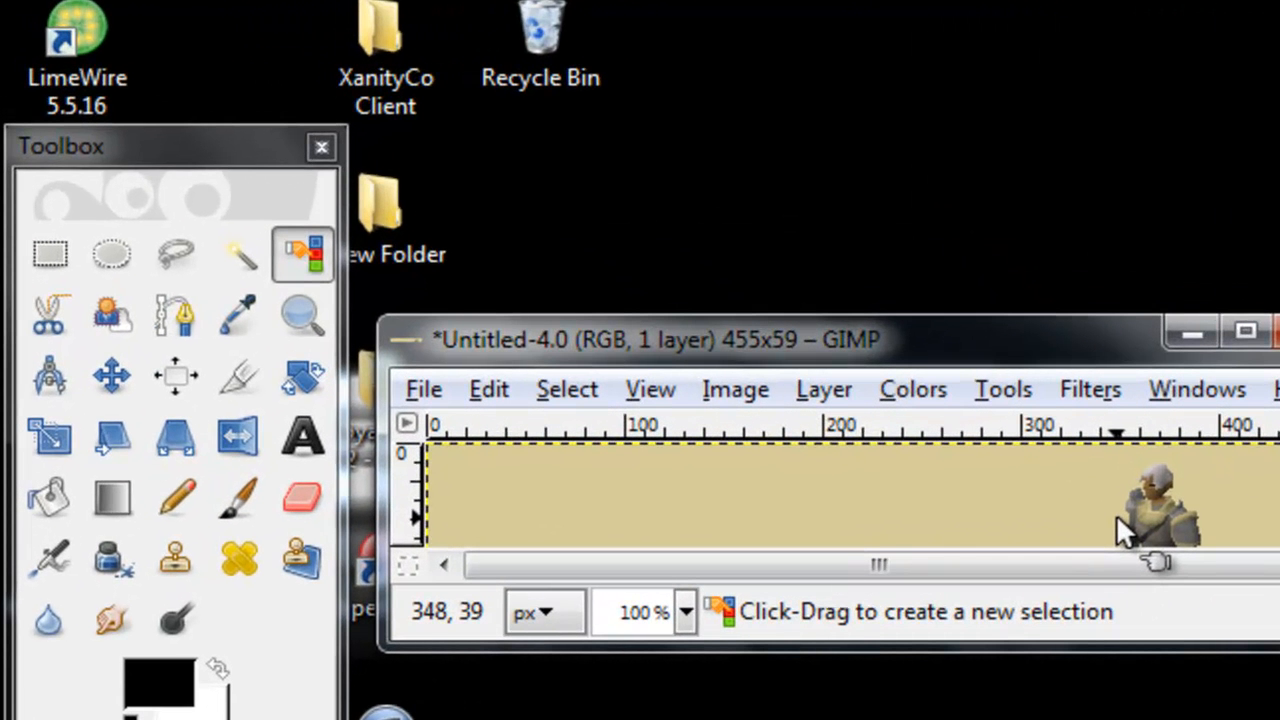
click(297, 263)
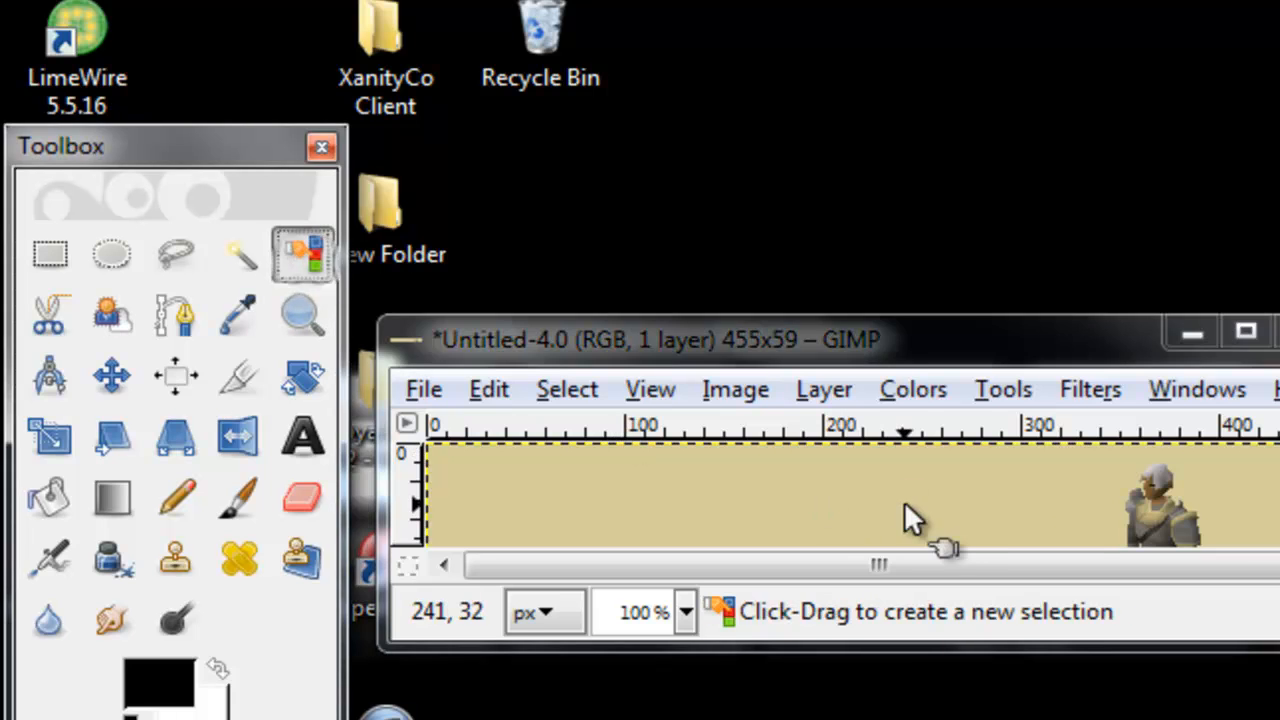
click(905, 503)
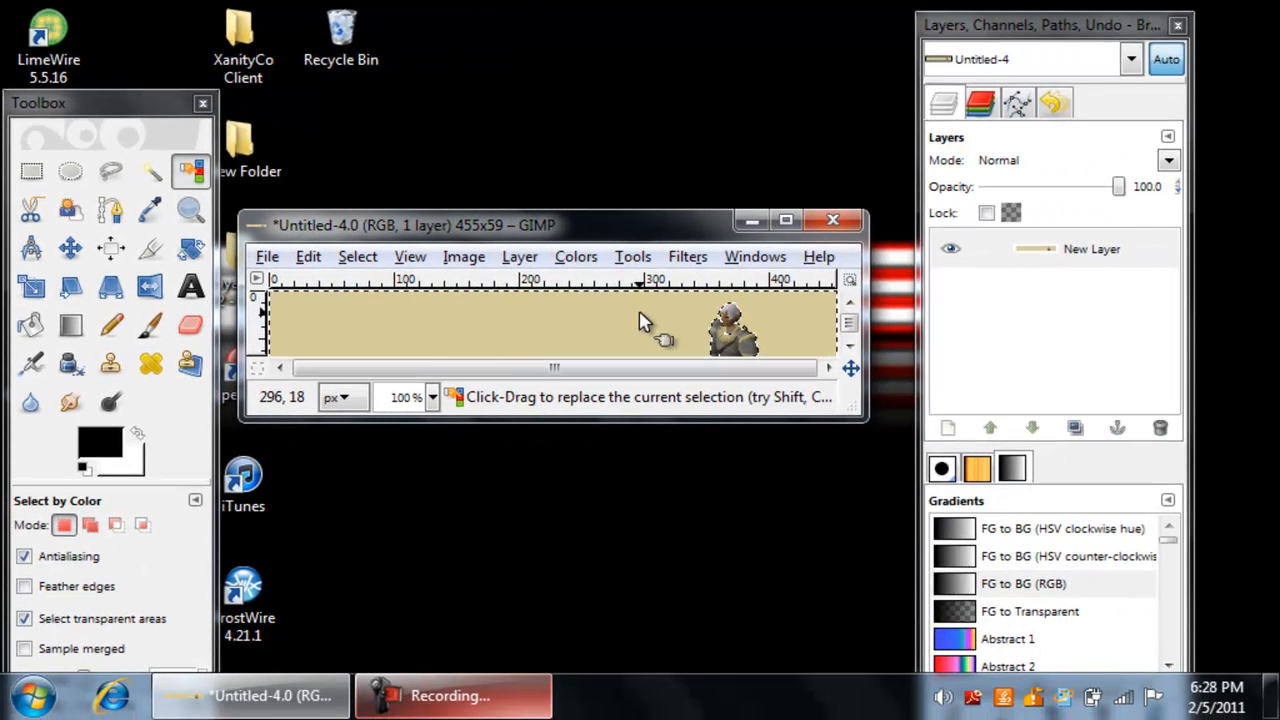
key(Delete)
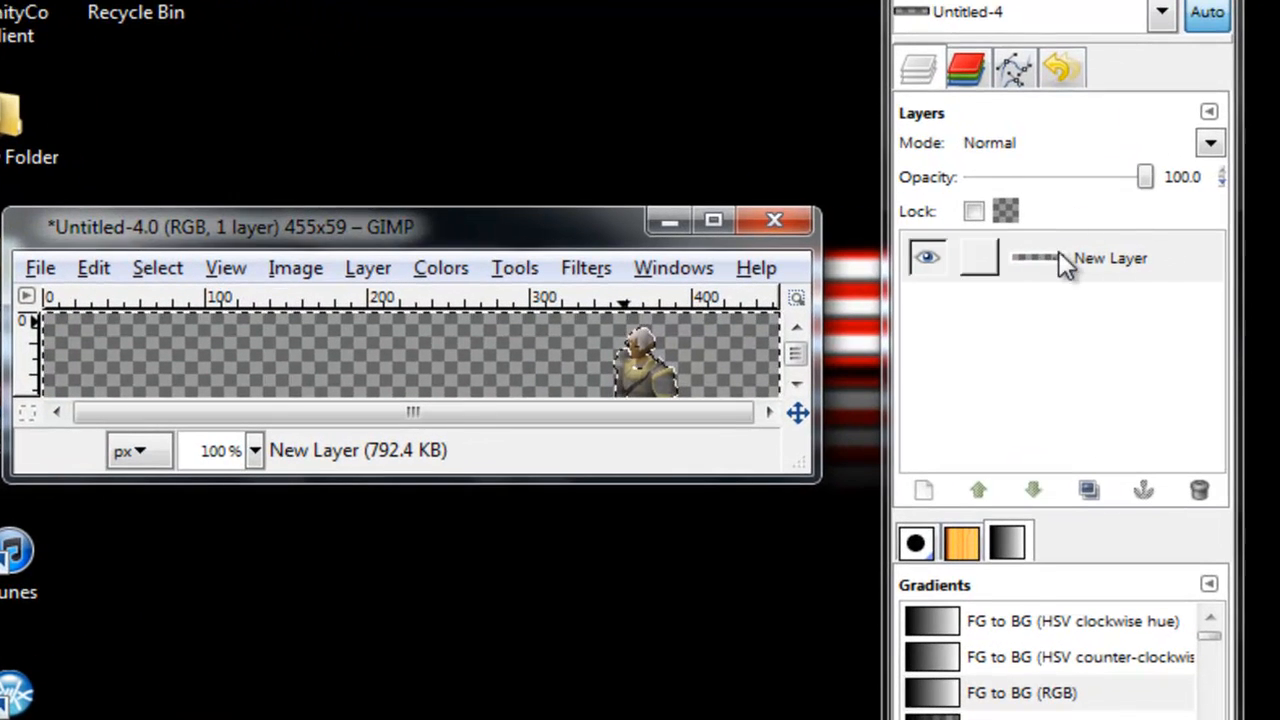
Duplicate the character layer, hide the copy and make the original layer active.
right_click(1059, 251)
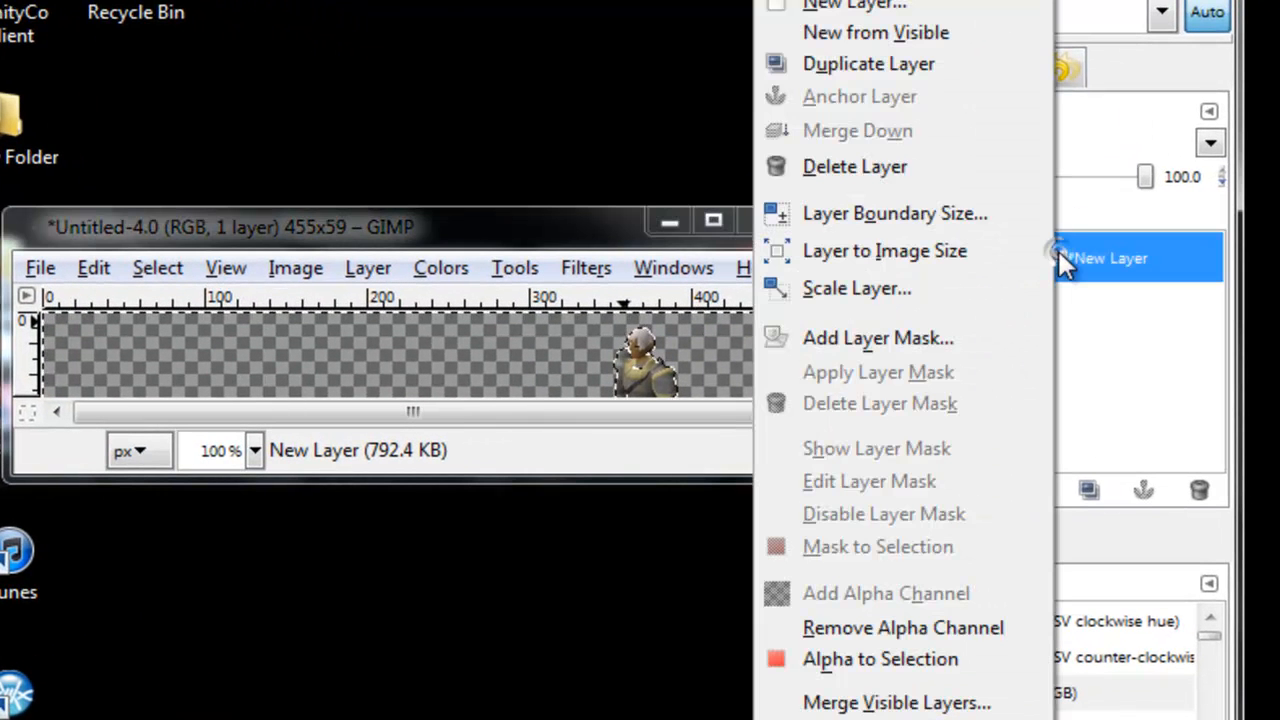
click(930, 62)
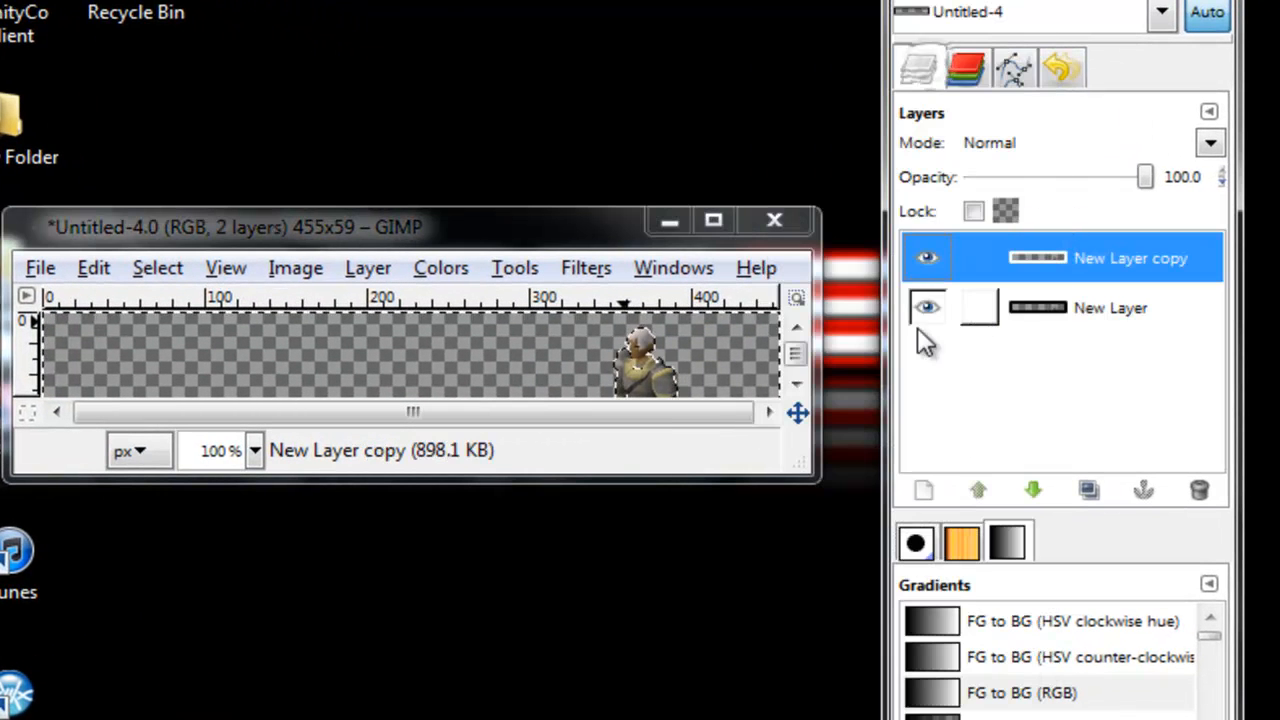
click(927, 258)
click(1026, 315)
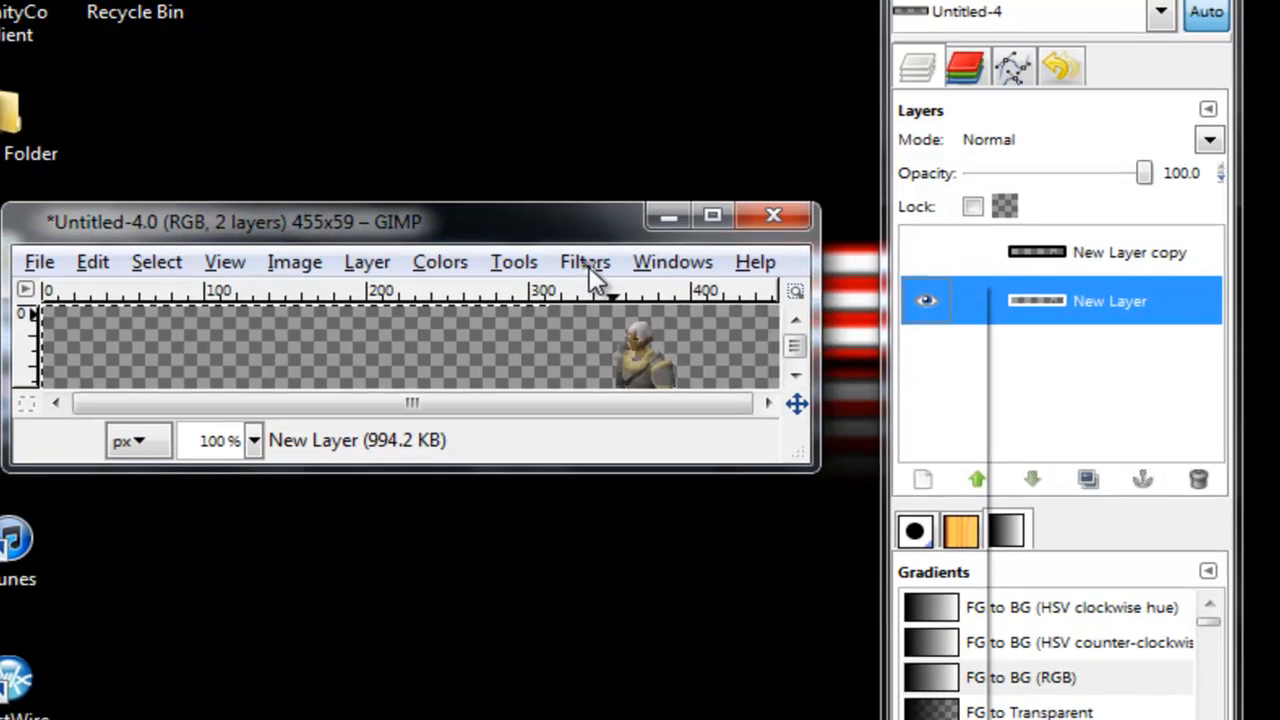
Apply a Gaussian Blur to the original layer with a 5.0 px horizontal and vertical radius, using the RLE method.
click(588, 268)
click(648, 475)
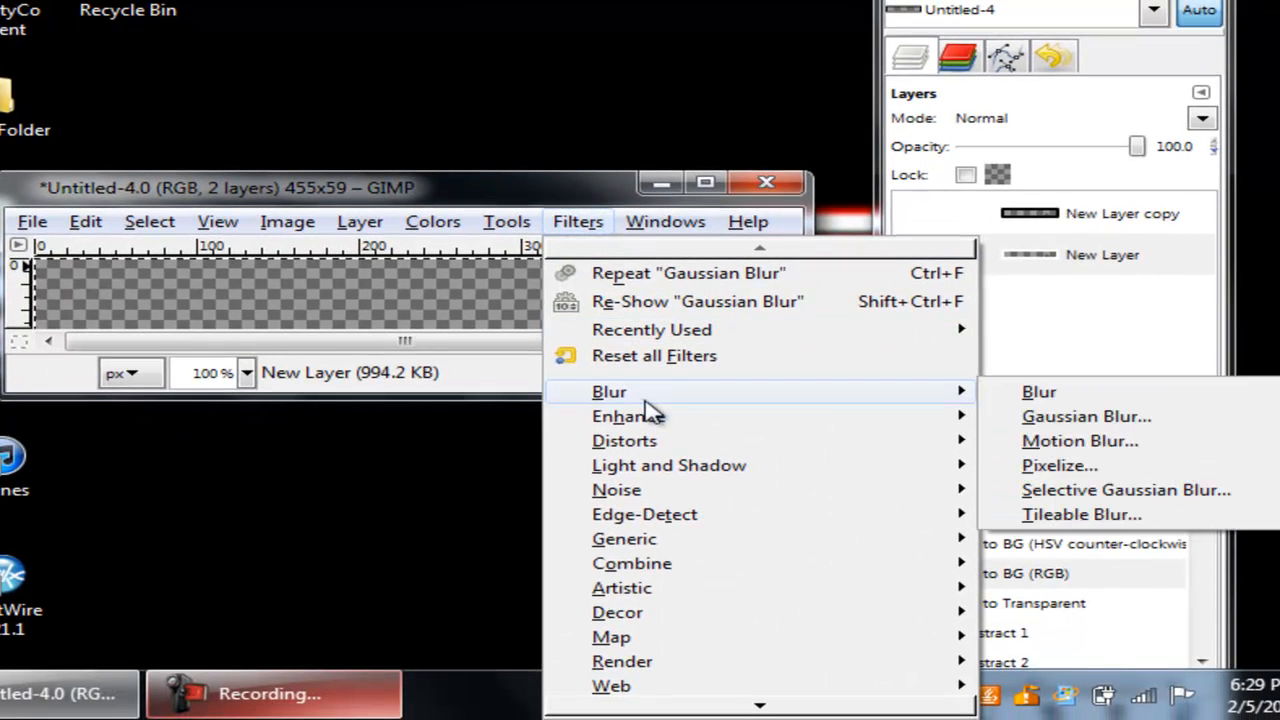
click(1040, 417)
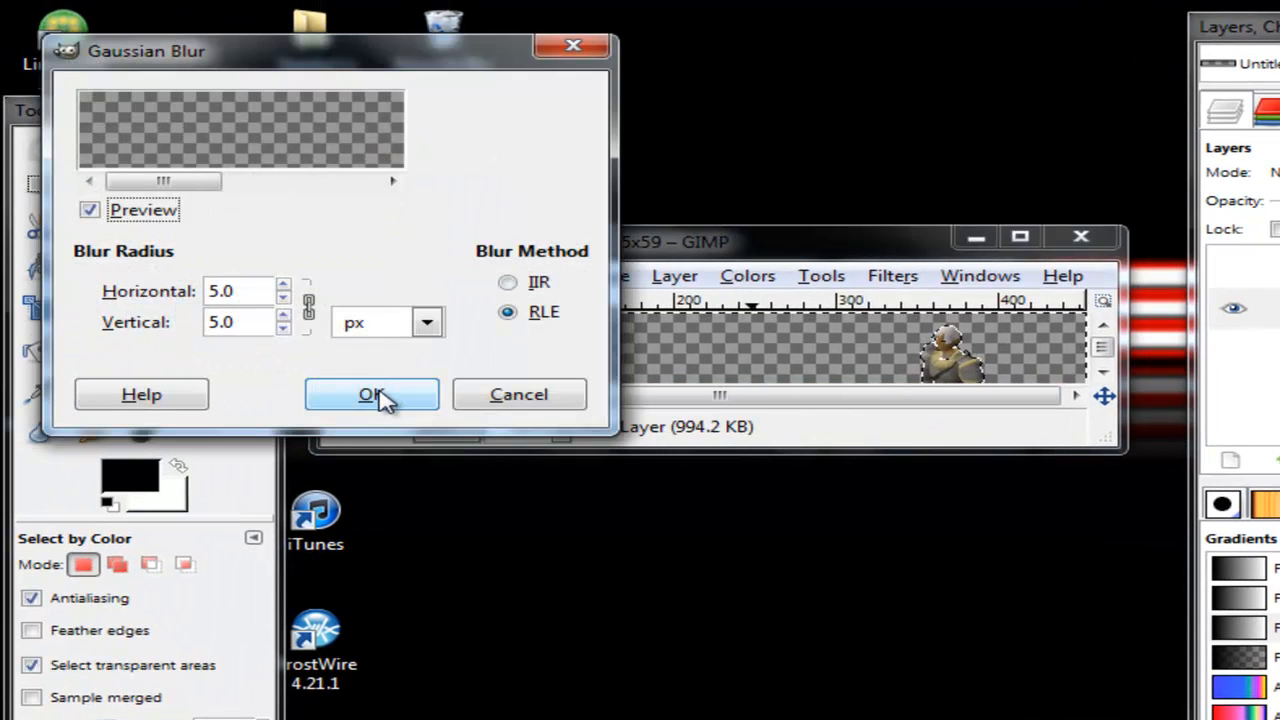
click(378, 397)
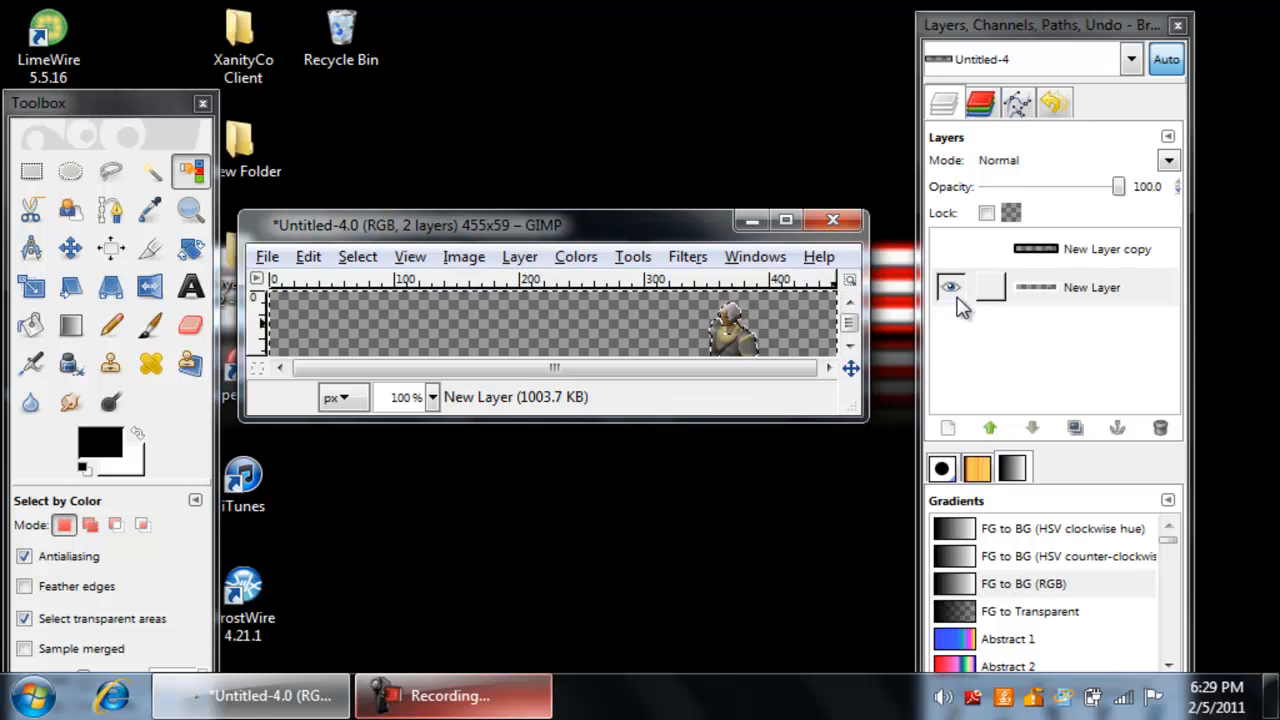
Show the layer copy again and merge it down onto the blurred original layer.
click(953, 280)
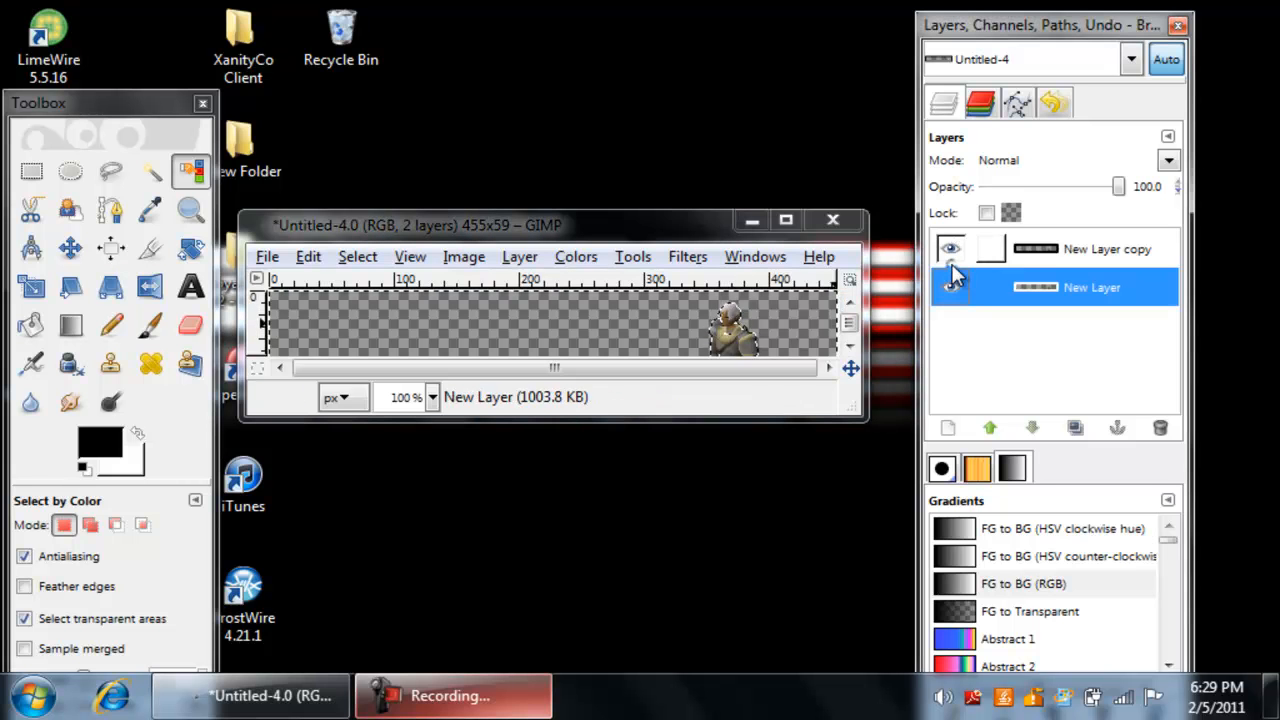
click(950, 292)
click(950, 292)
right_click(1037, 249)
click(1130, 163)
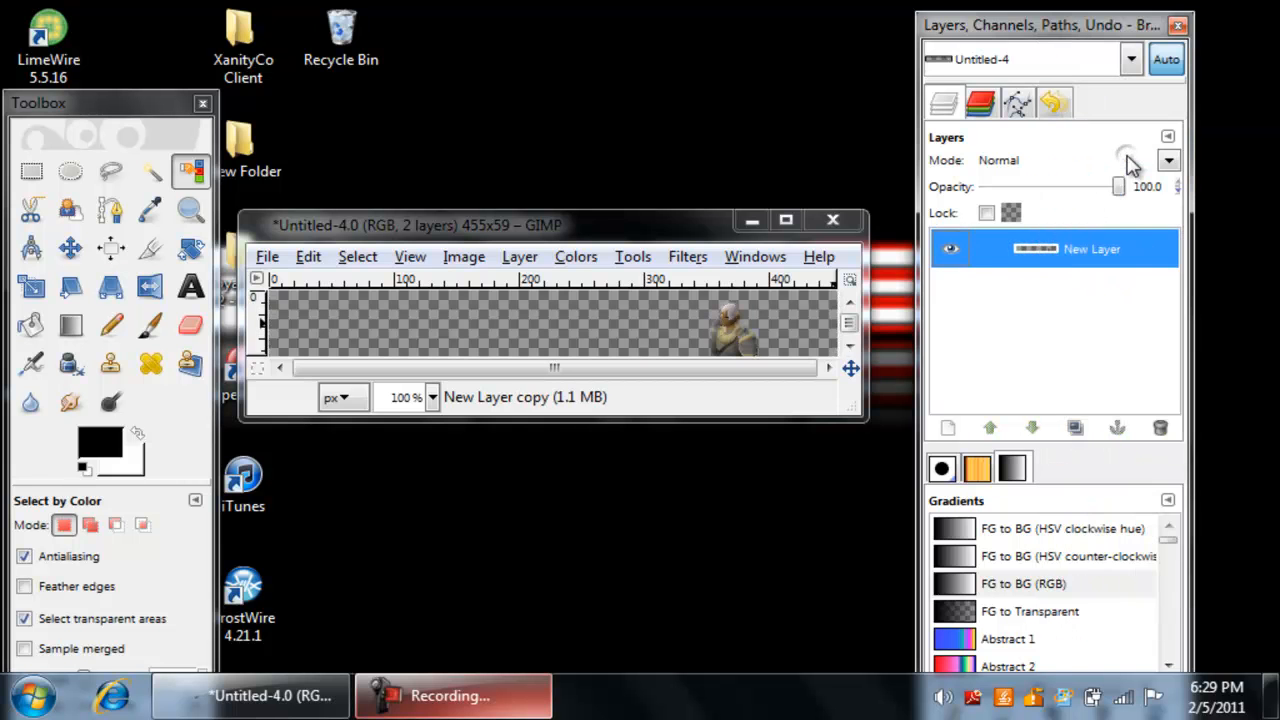
right_click(1040, 333)
click(1100, 50)
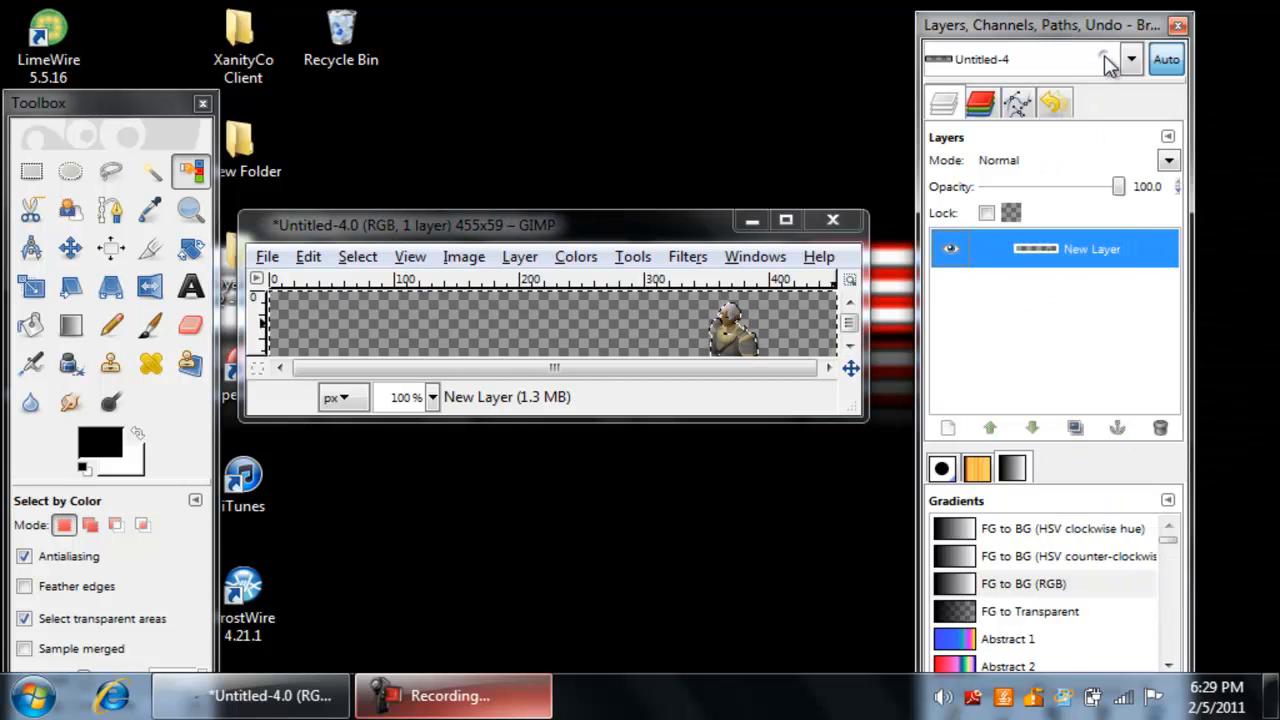
click(254, 442)
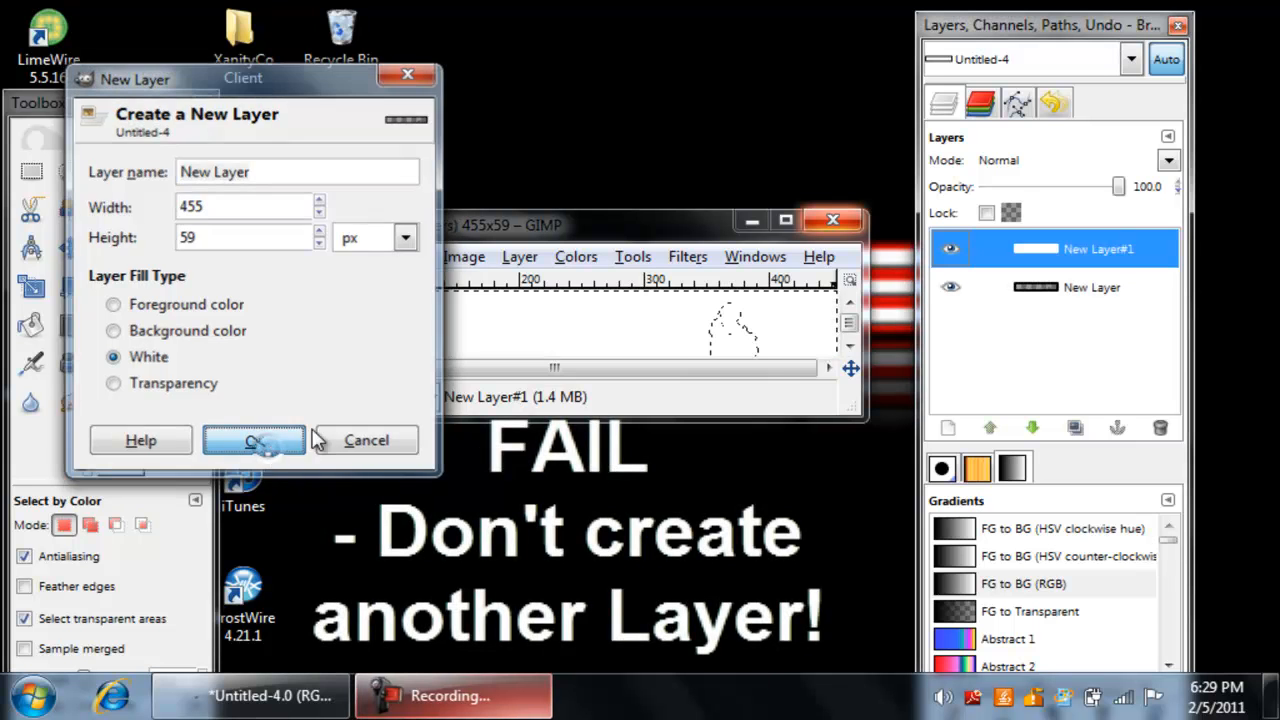
click(950, 249)
mouse_move(1037, 294)
mouse_down()
mouse_move(1027, 243)
mouse_move(1035, 283)
mouse_up()
key(ctrl+z)
key(ctrl+z)
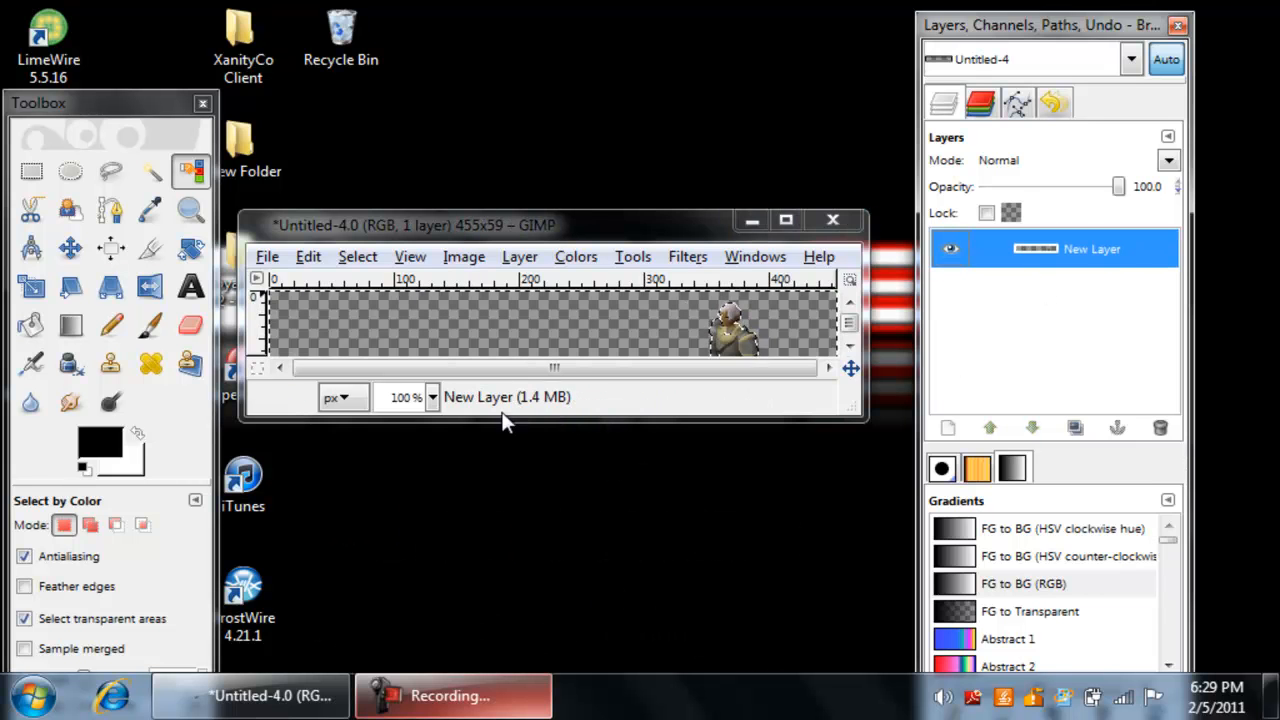
Fill the selected background around the character with a vertical linear FG to BG (RGB) gradient, darkest at the banner's lower edge.
click(71, 325)
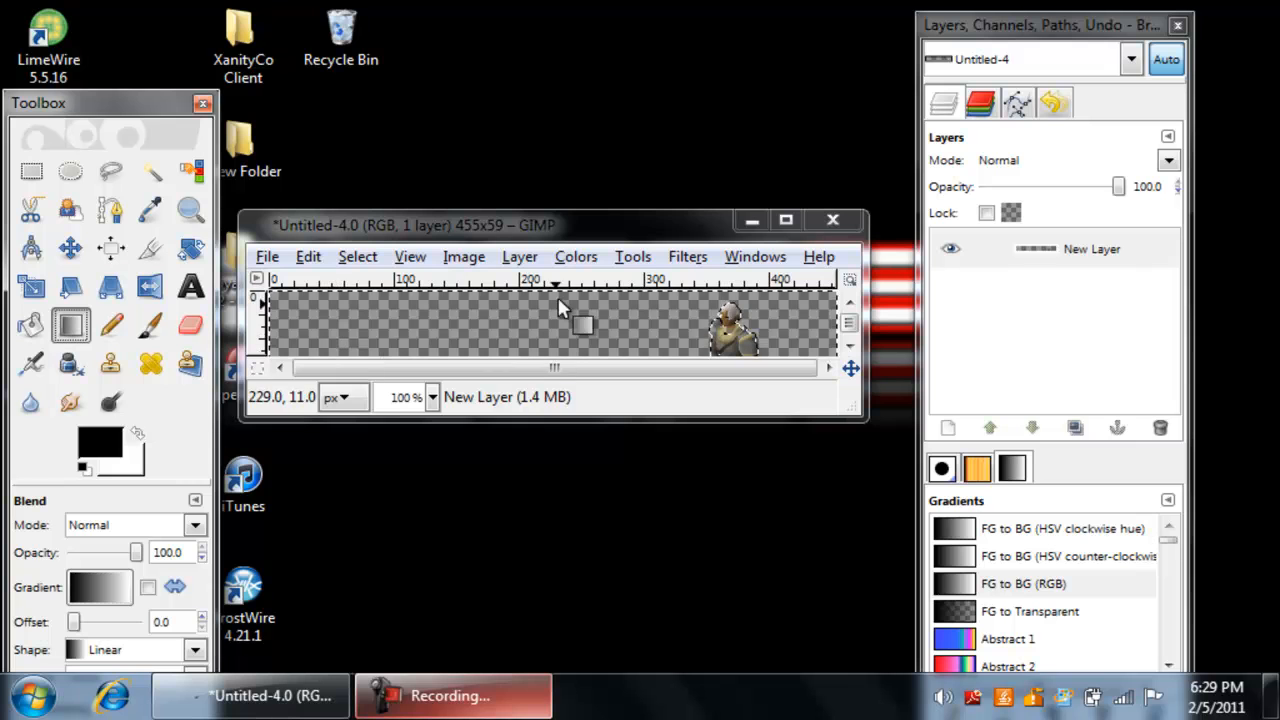
drag(560, 291, 564, 346)
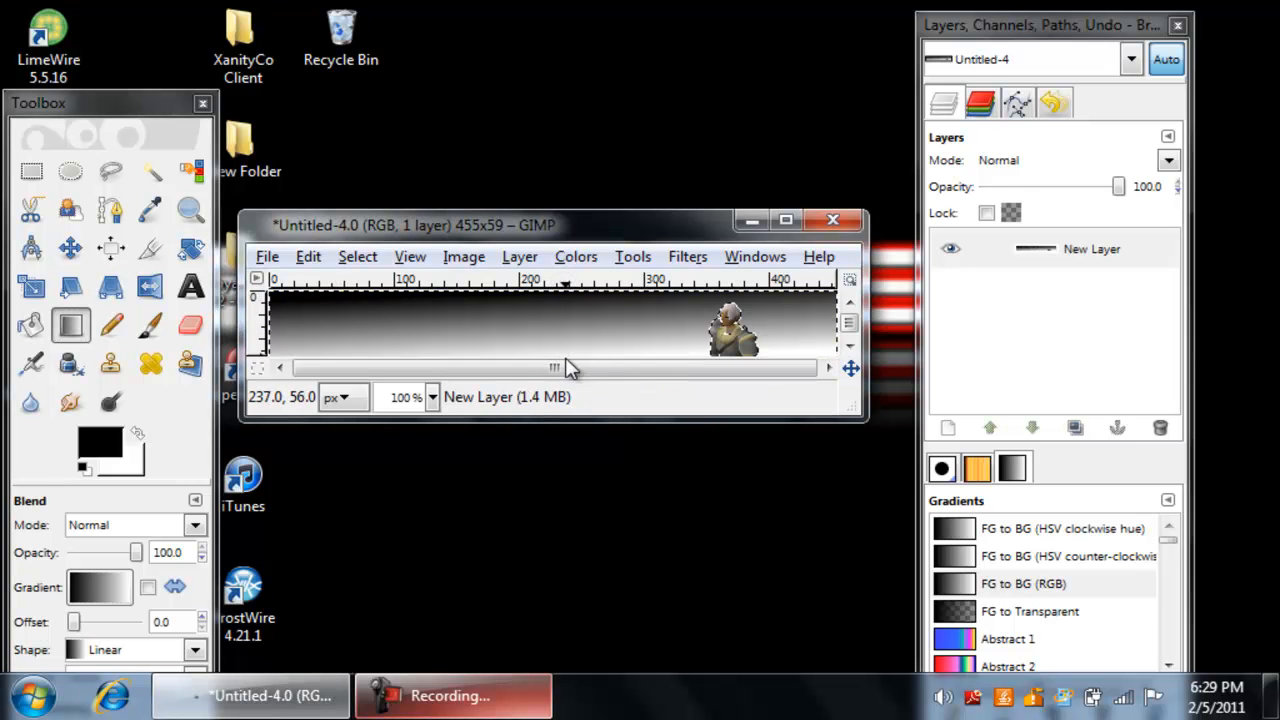
click(786, 219)
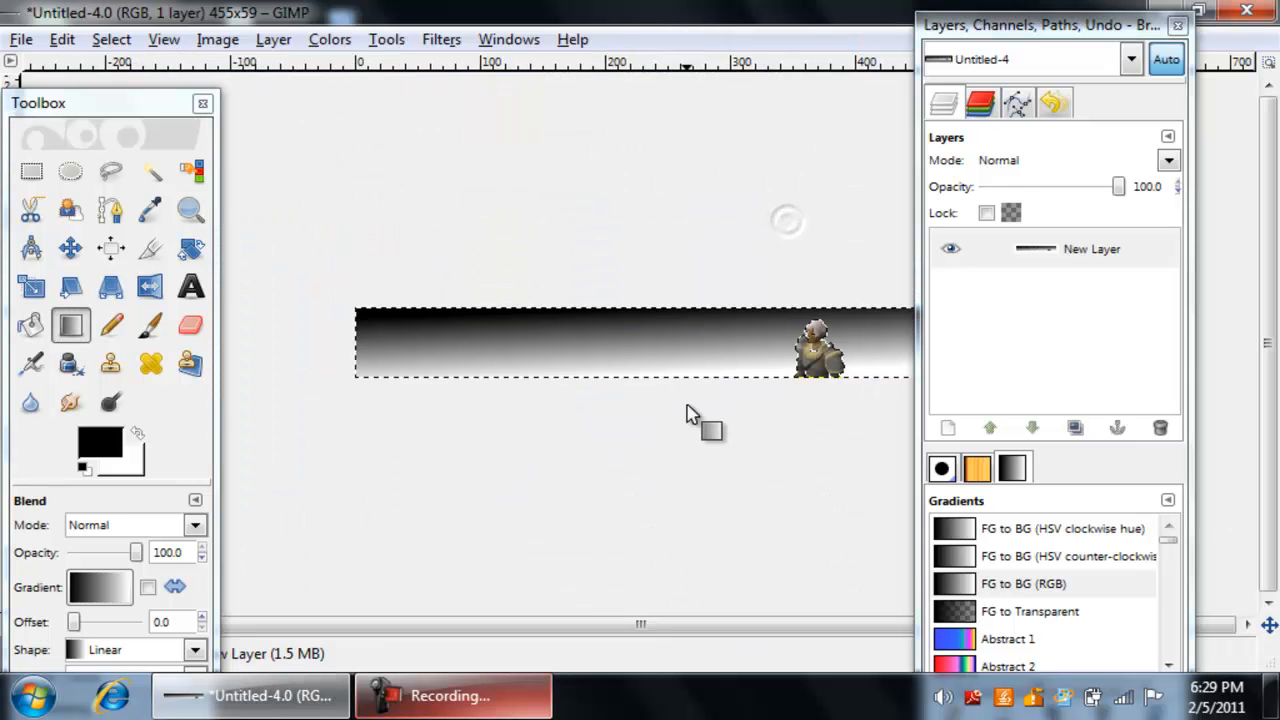
drag(675, 410, 672, 272)
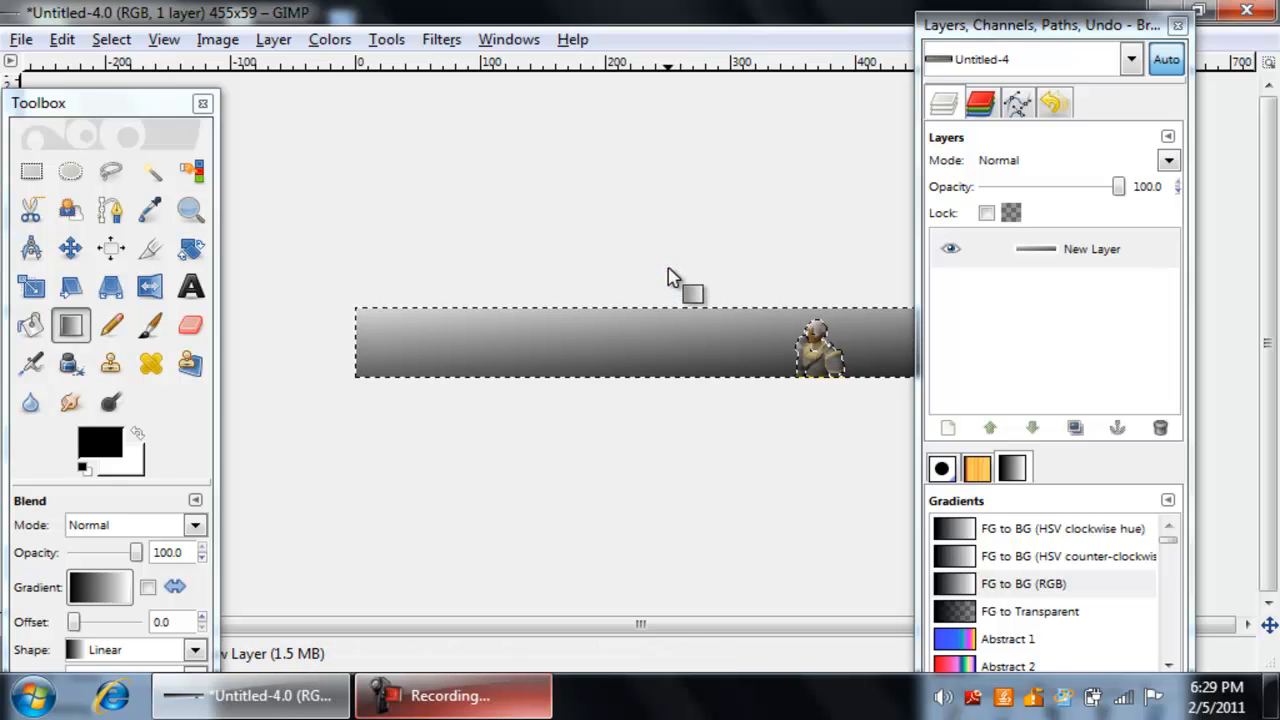
Move the Layers dialog clear of the banner and deselect everything.
drag(1021, 21, 1087, 22)
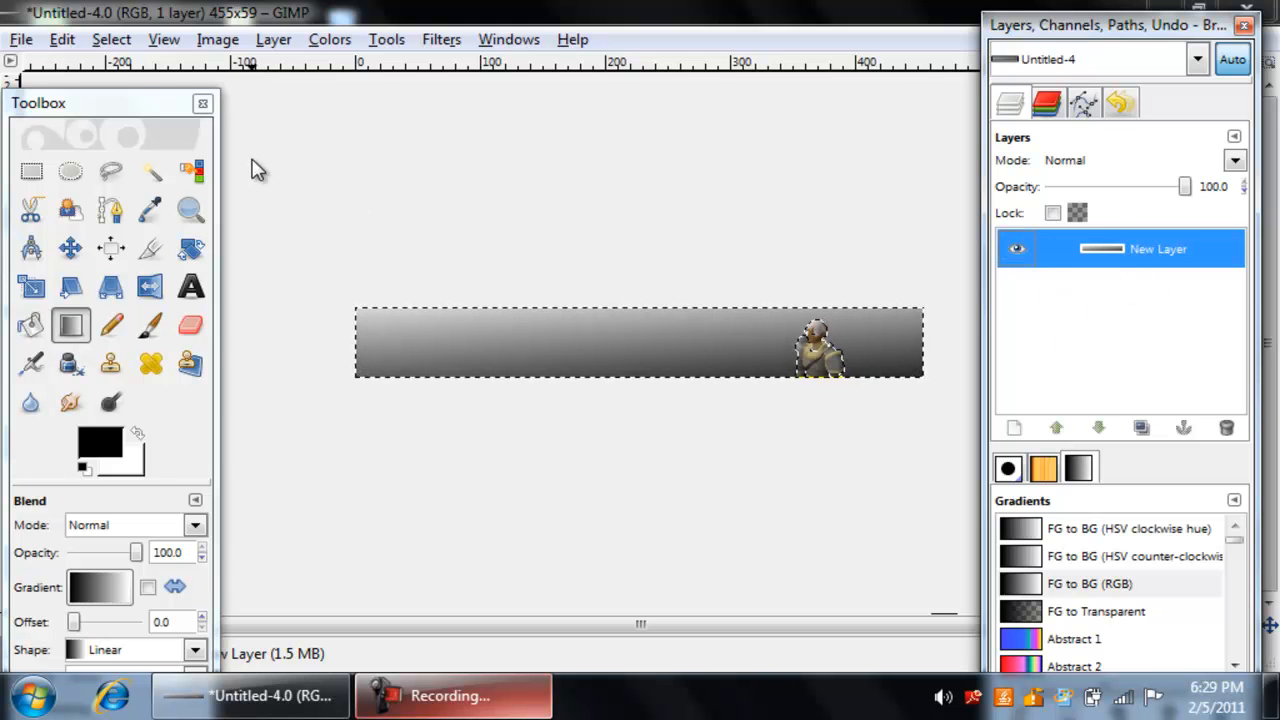
click(111, 39)
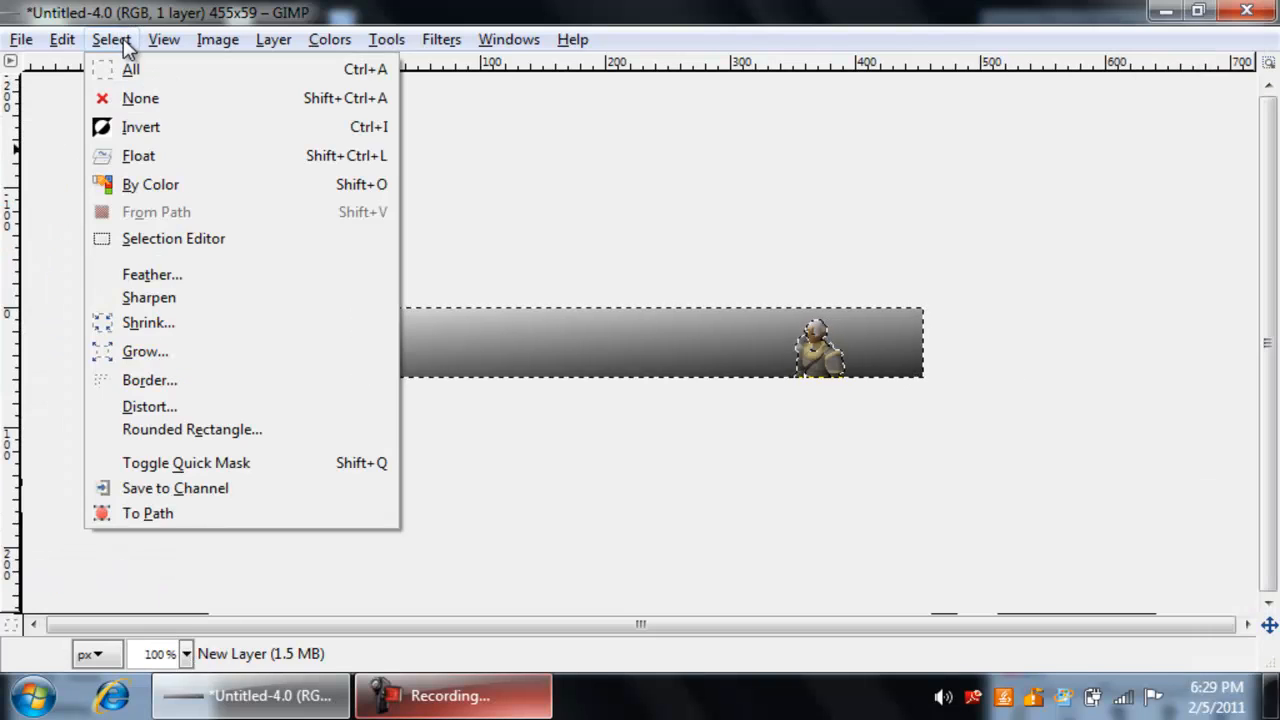
click(140, 97)
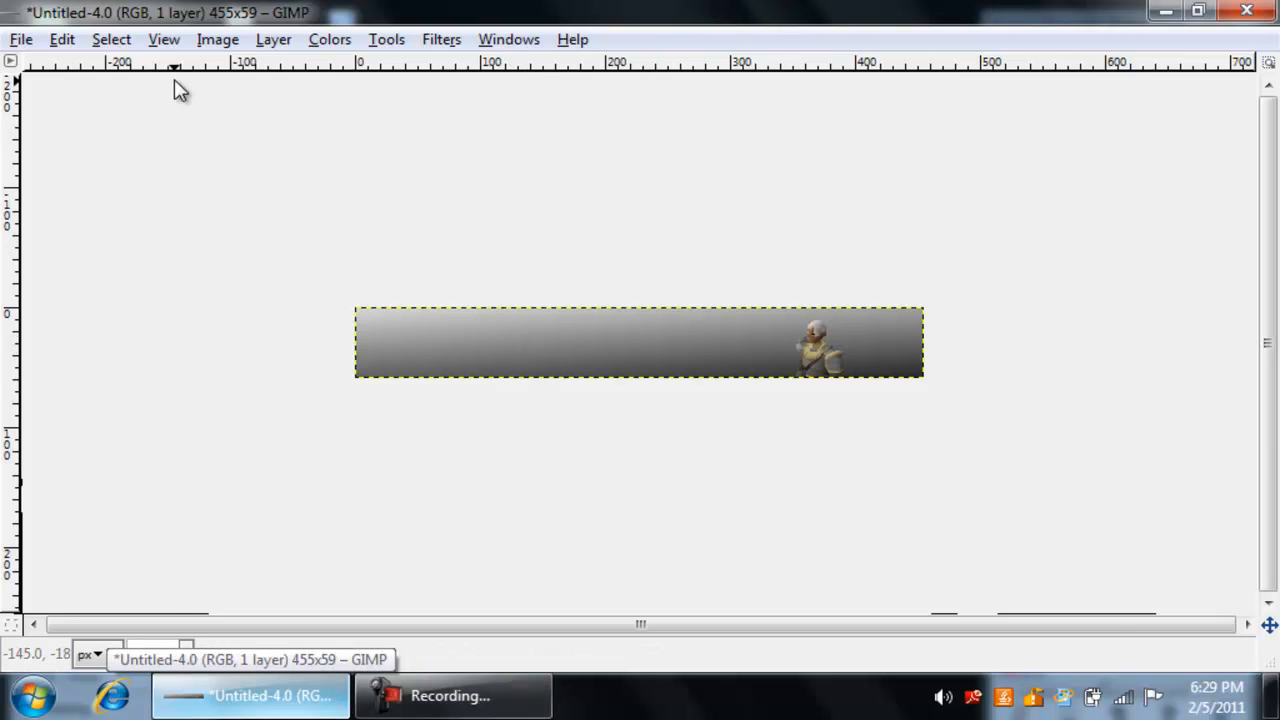
click(500, 42)
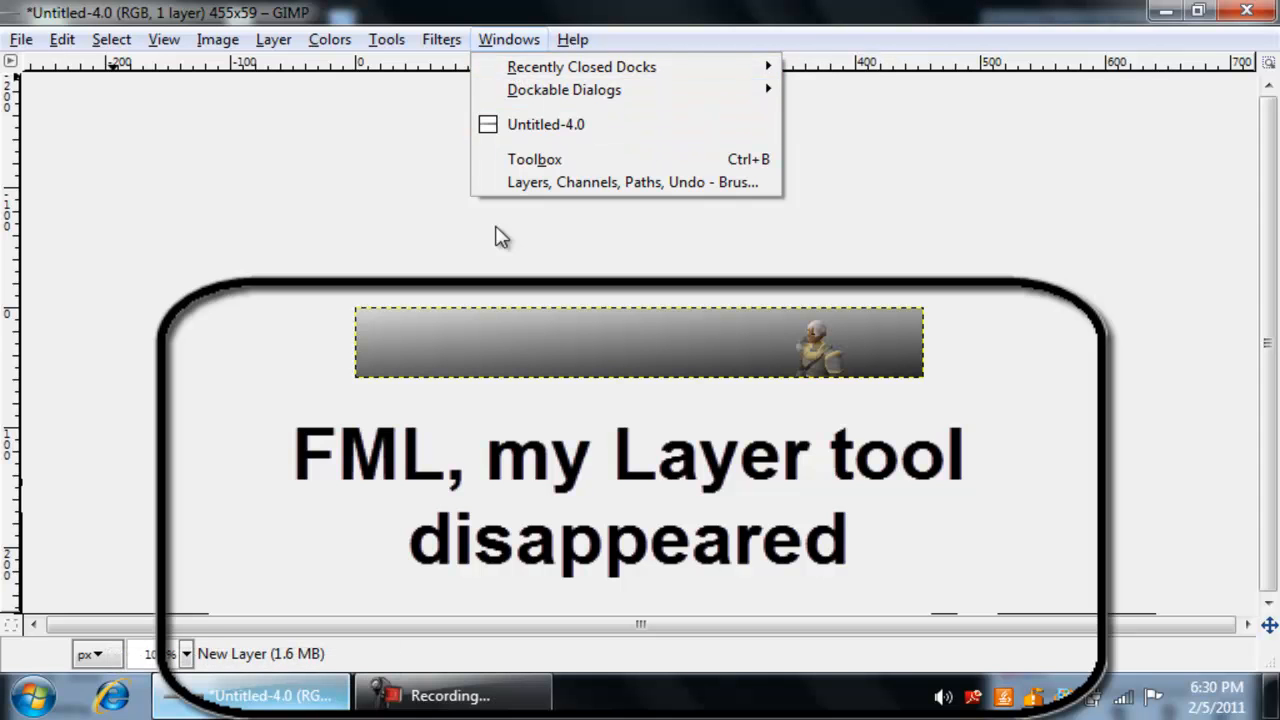
click(287, 240)
click(113, 40)
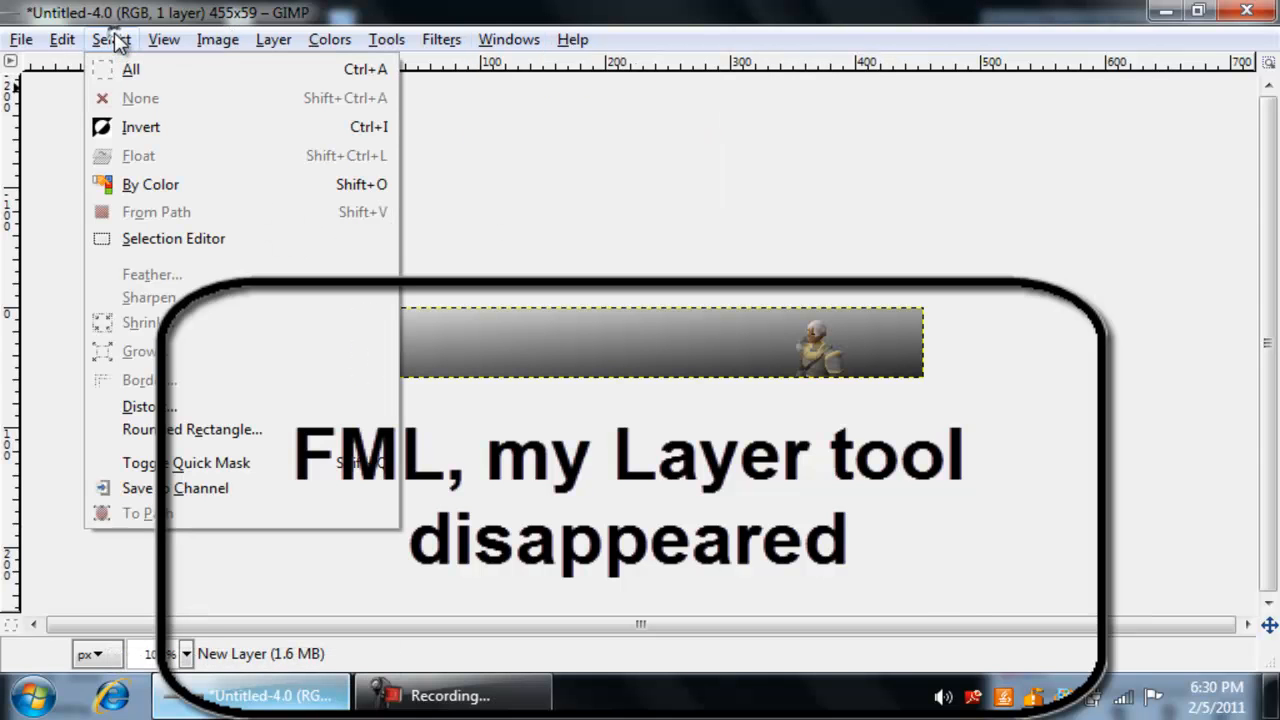
click(471, 8)
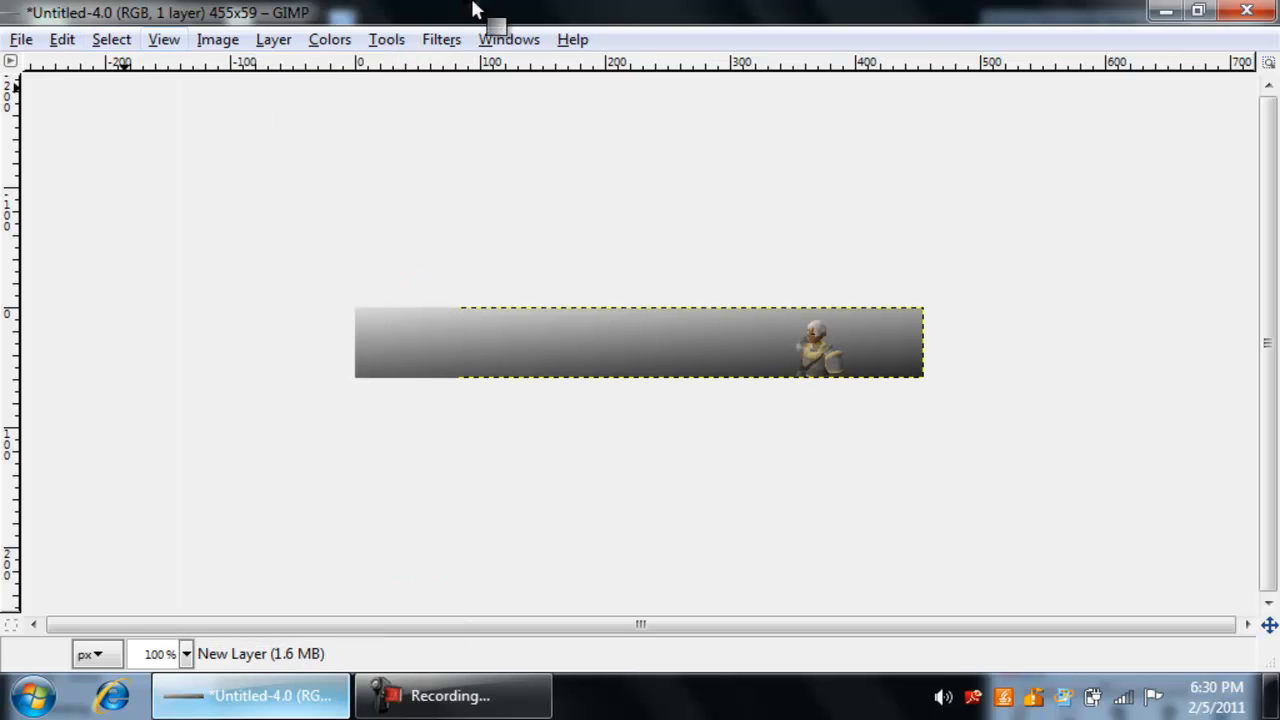
click(621, 337)
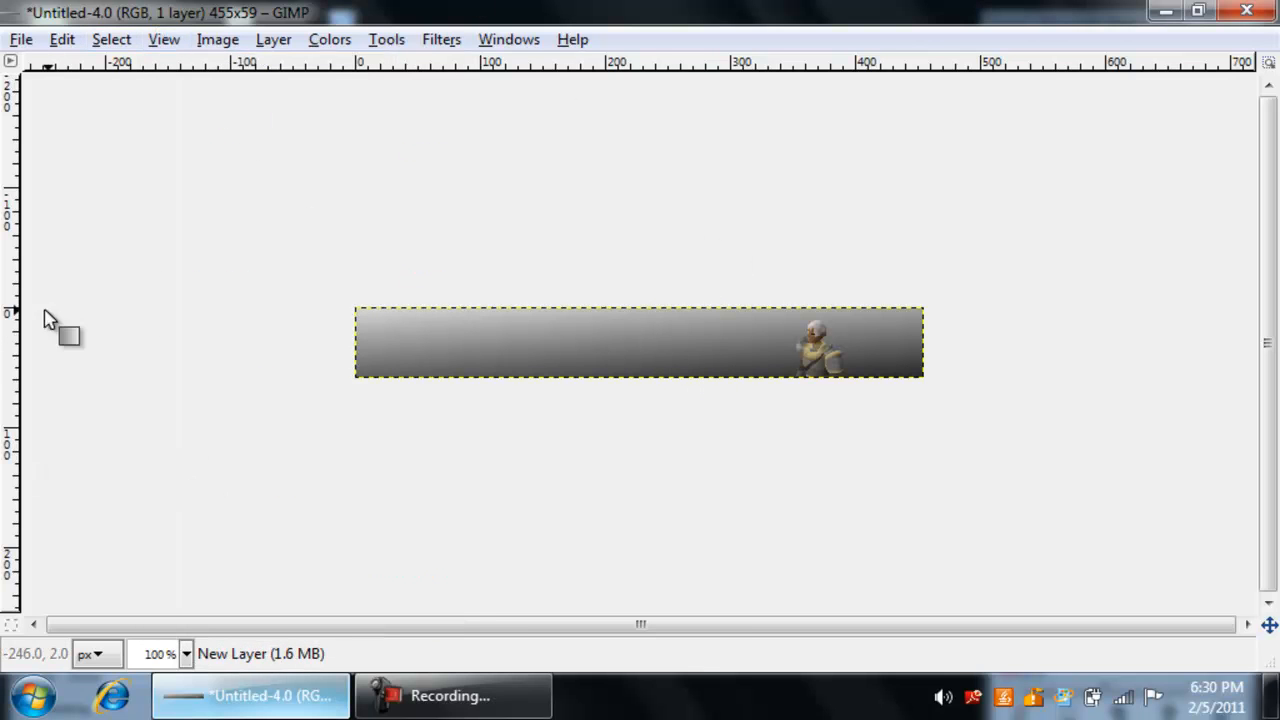
Bring the hidden Toolbox and Layers dialog back in front of the maximized image window.
click(295, 708)
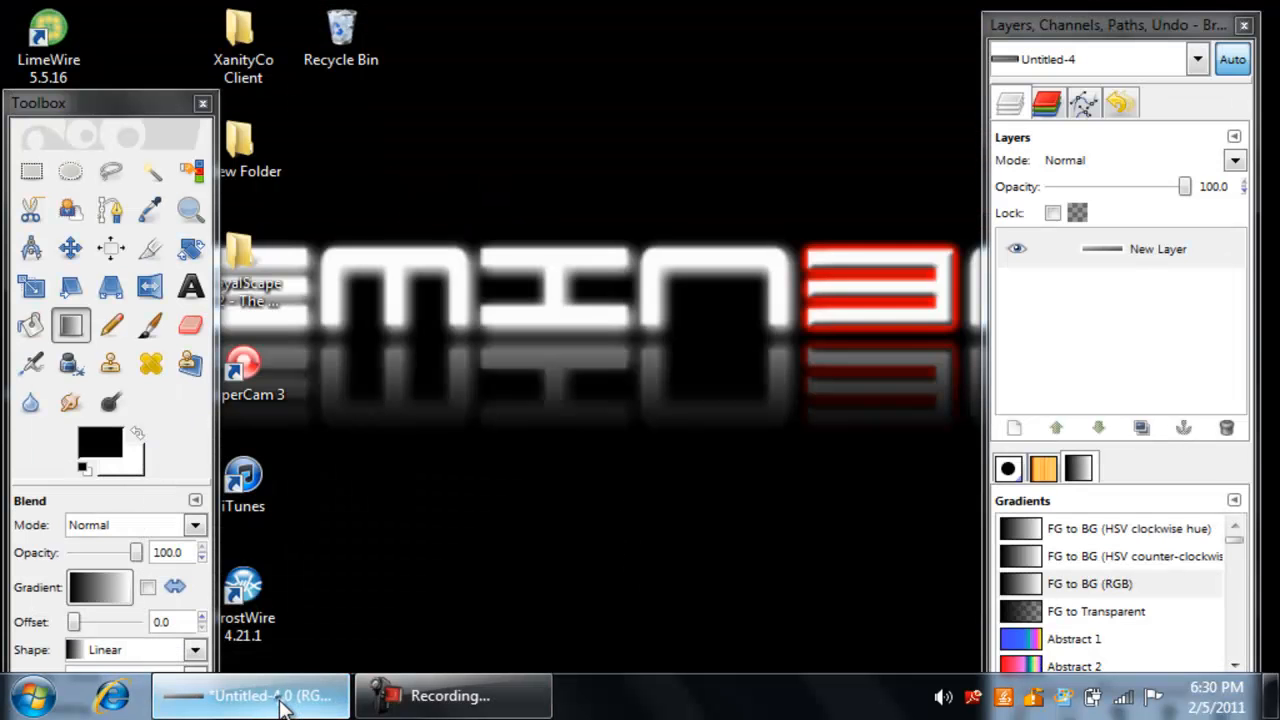
click(288, 700)
click(138, 104)
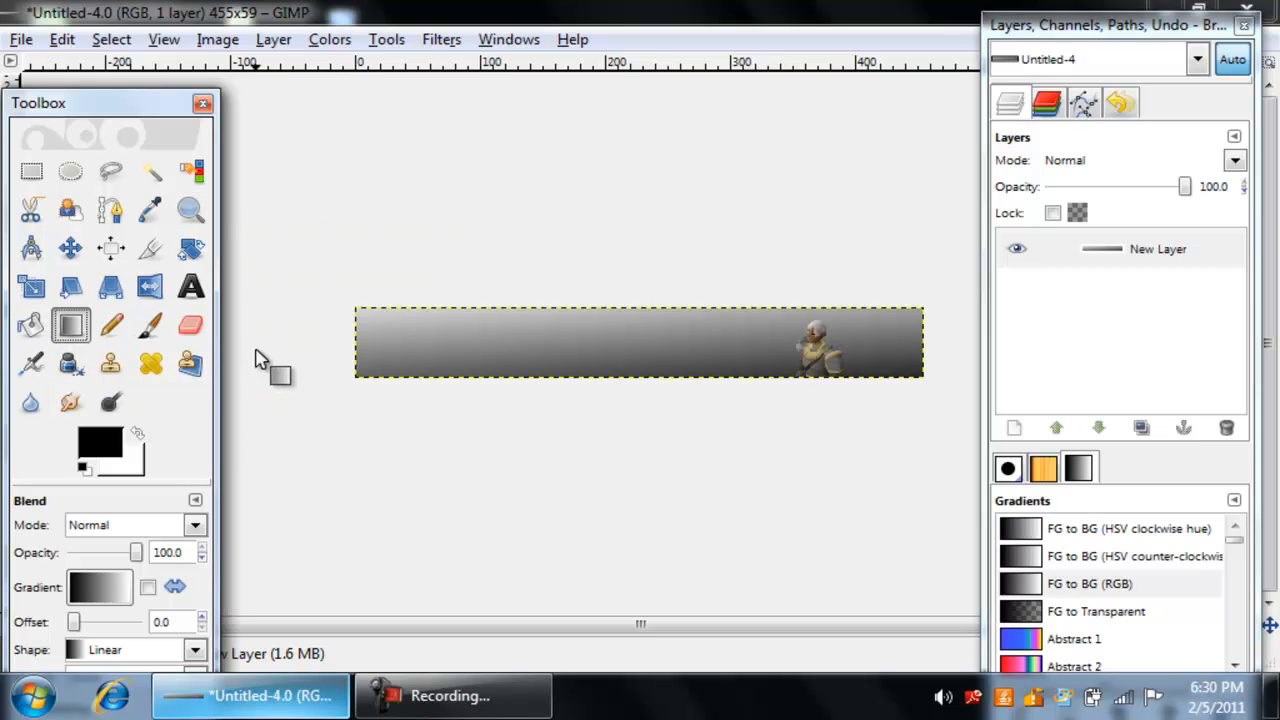
Choose the Paintbrush tool with a black Splatter Brush.
click(150, 326)
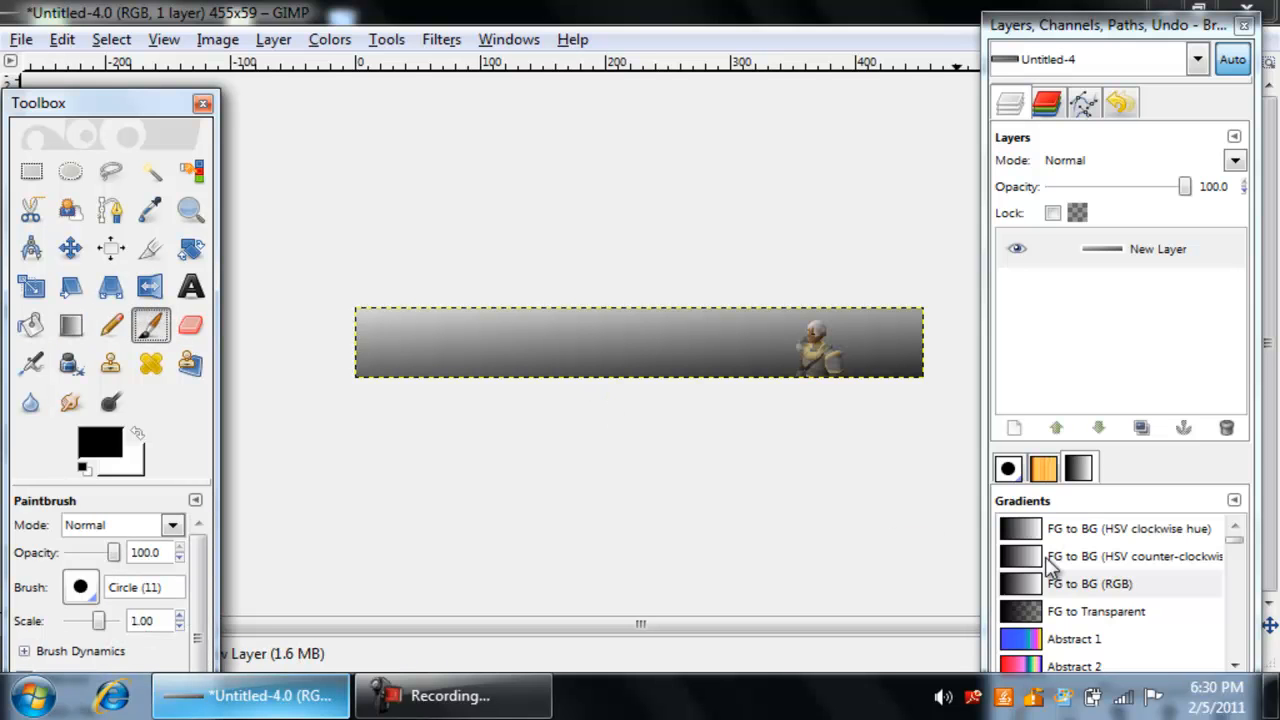
click(1237, 548)
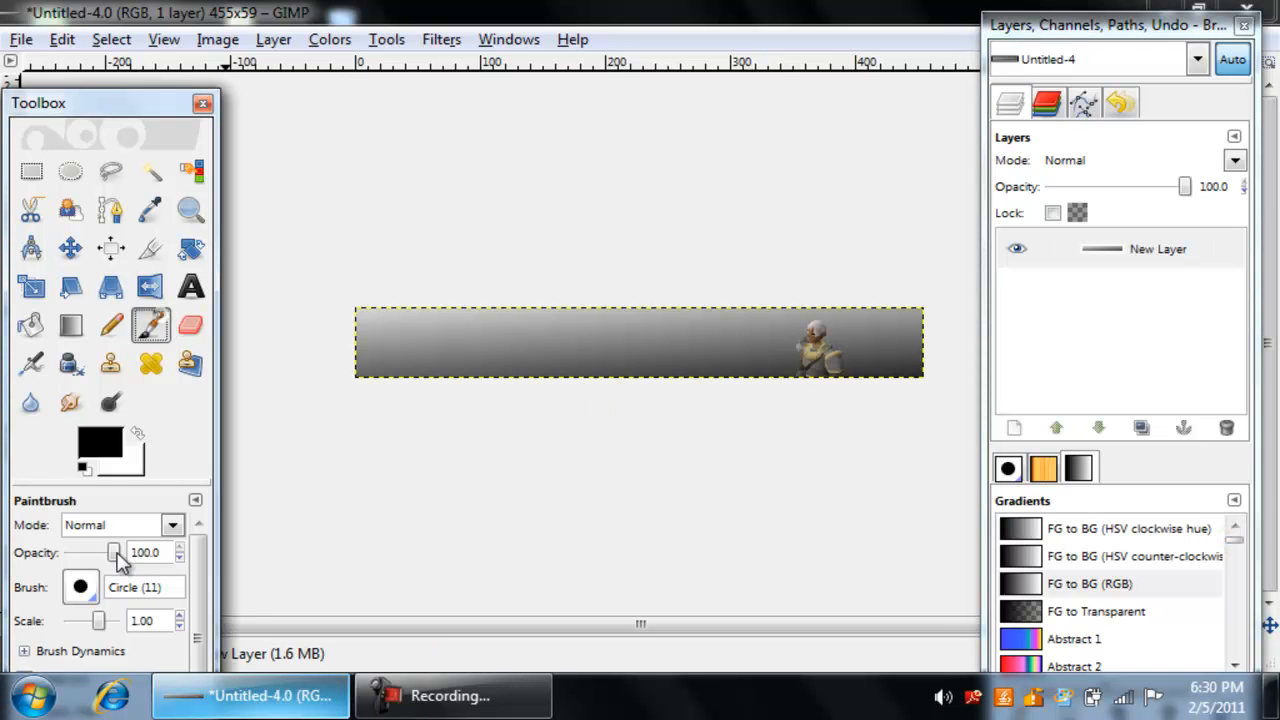
click(80, 587)
drag(275, 295, 278, 452)
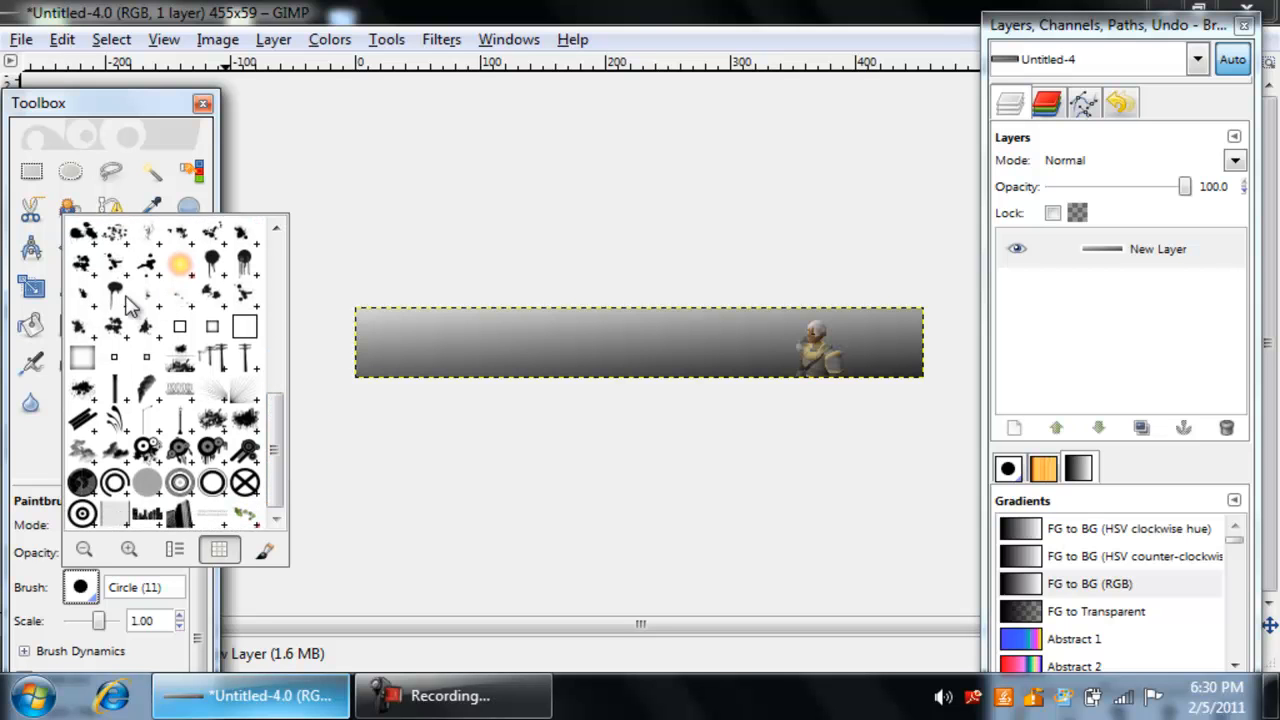
click(115, 330)
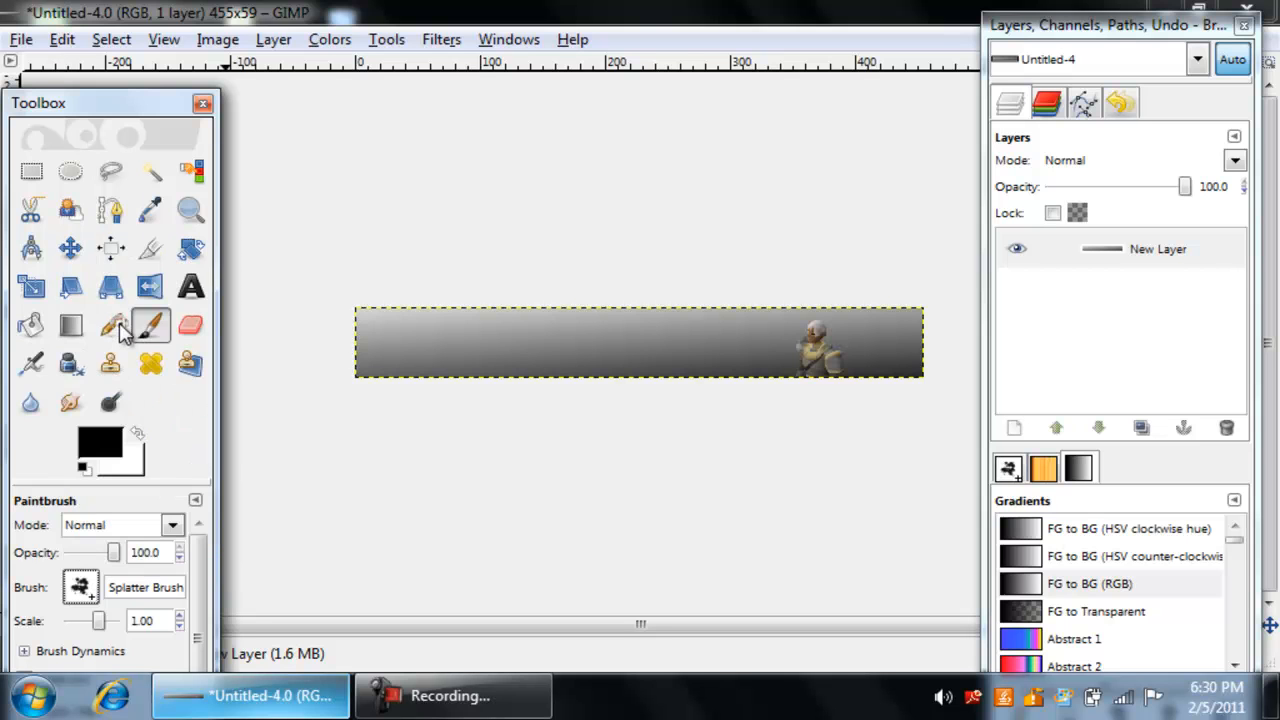
Set the Splatter Brush scale to 0.06, undoing the test stamps made along the banner's lower edge.
click(481, 373)
key(ctrl+z)
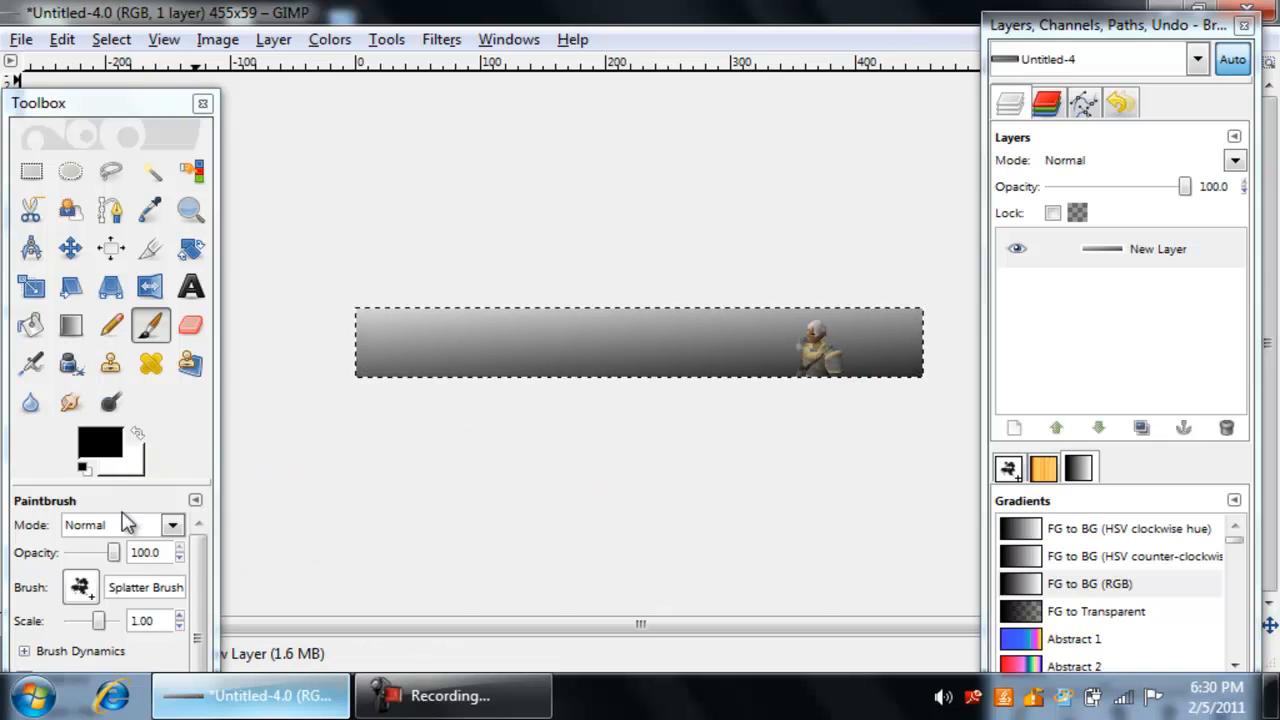
drag(110, 620, 86, 621)
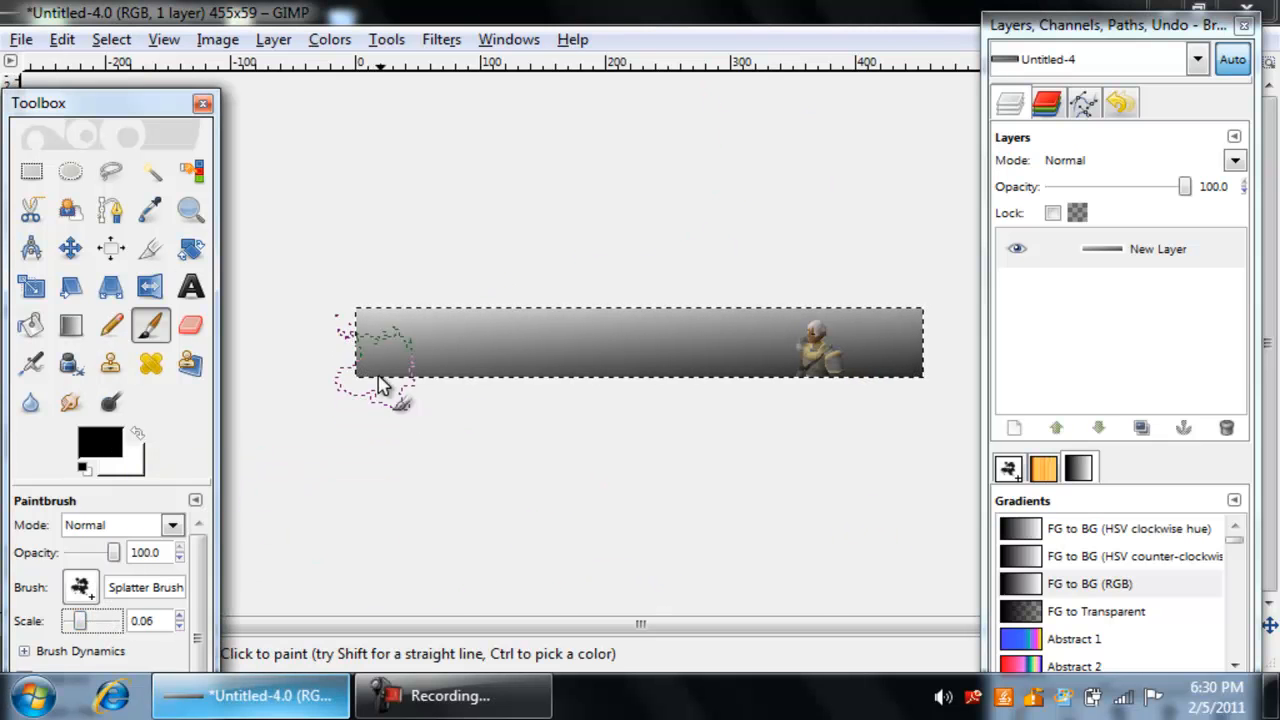
click(420, 380)
key(ctrl+z)
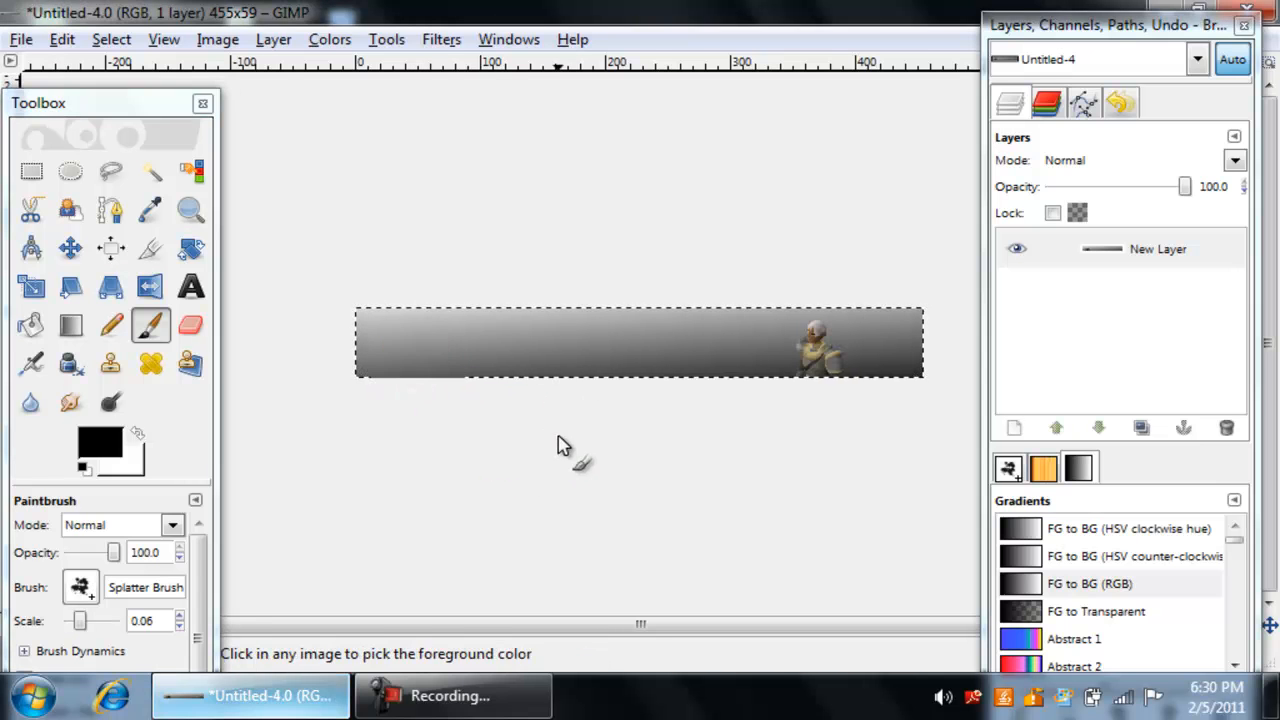
Set the foreground color to a very dark grey.
click(98, 440)
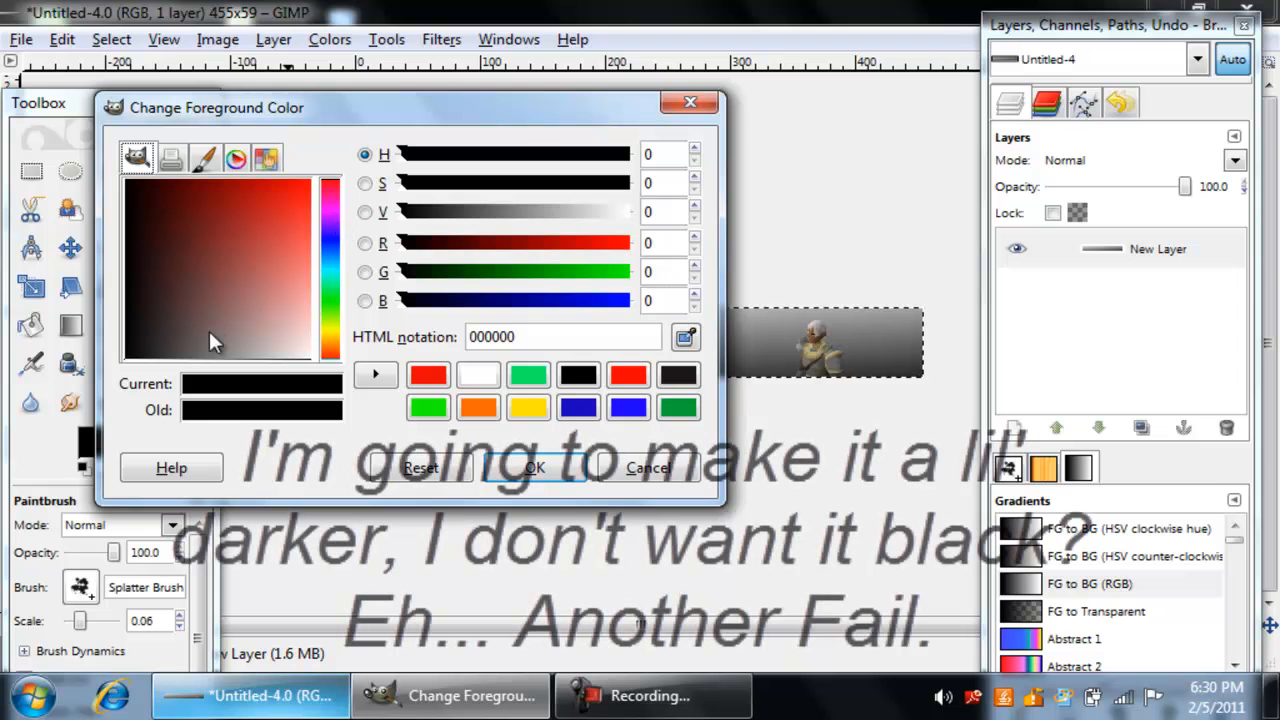
click(143, 355)
drag(144, 354, 160, 331)
click(515, 468)
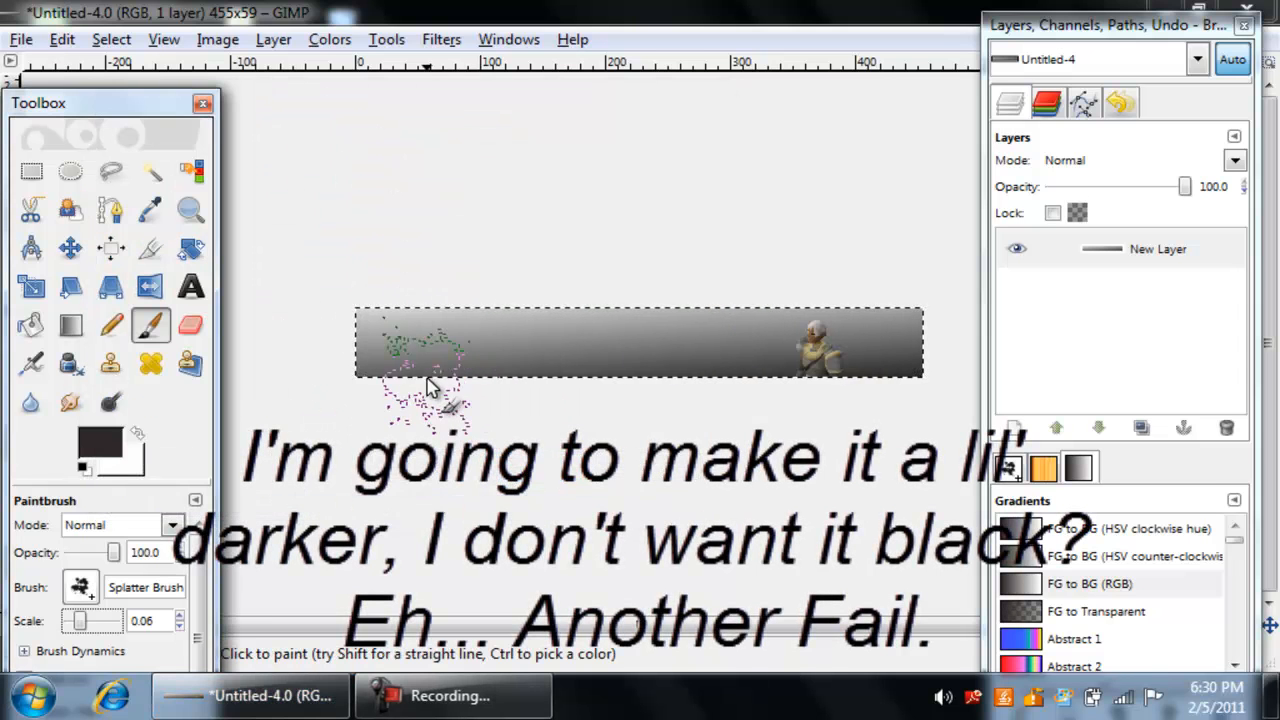
Lower the Paintbrush opacity to 91.4, undoing the test splatters stamped at the banner's left end.
click(420, 355)
key(ctrl+z)
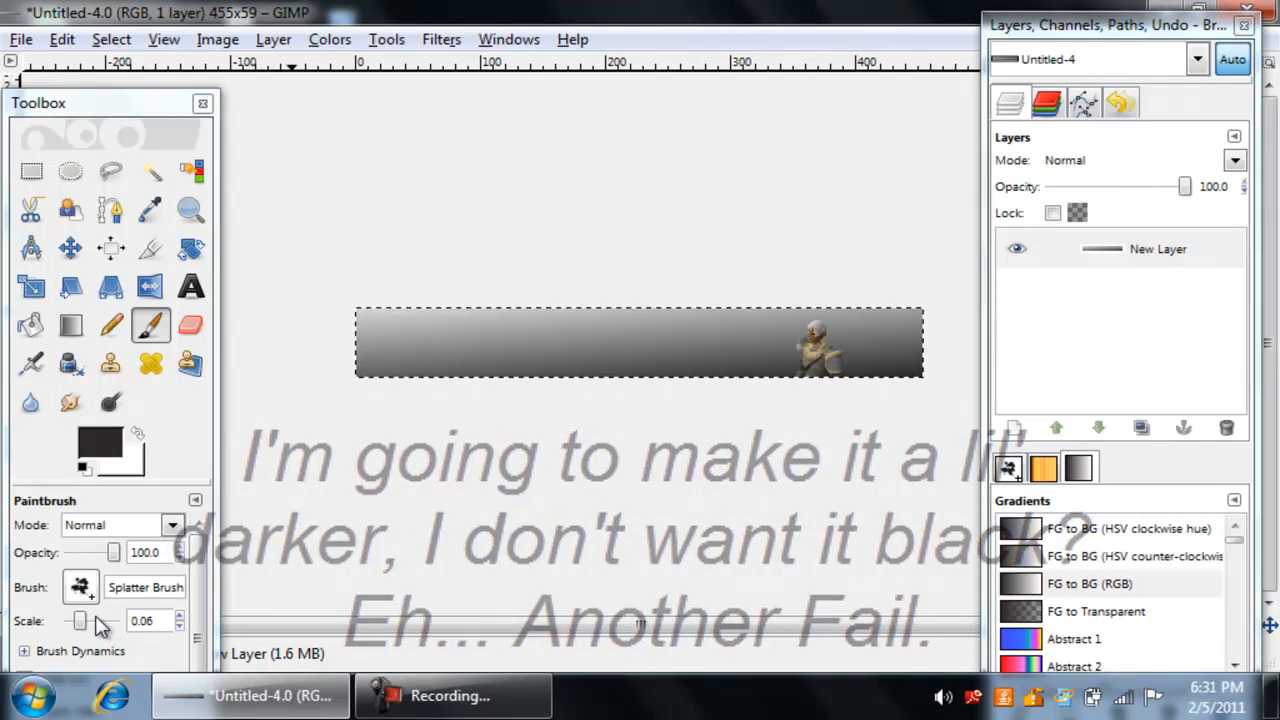
drag(117, 557, 110, 553)
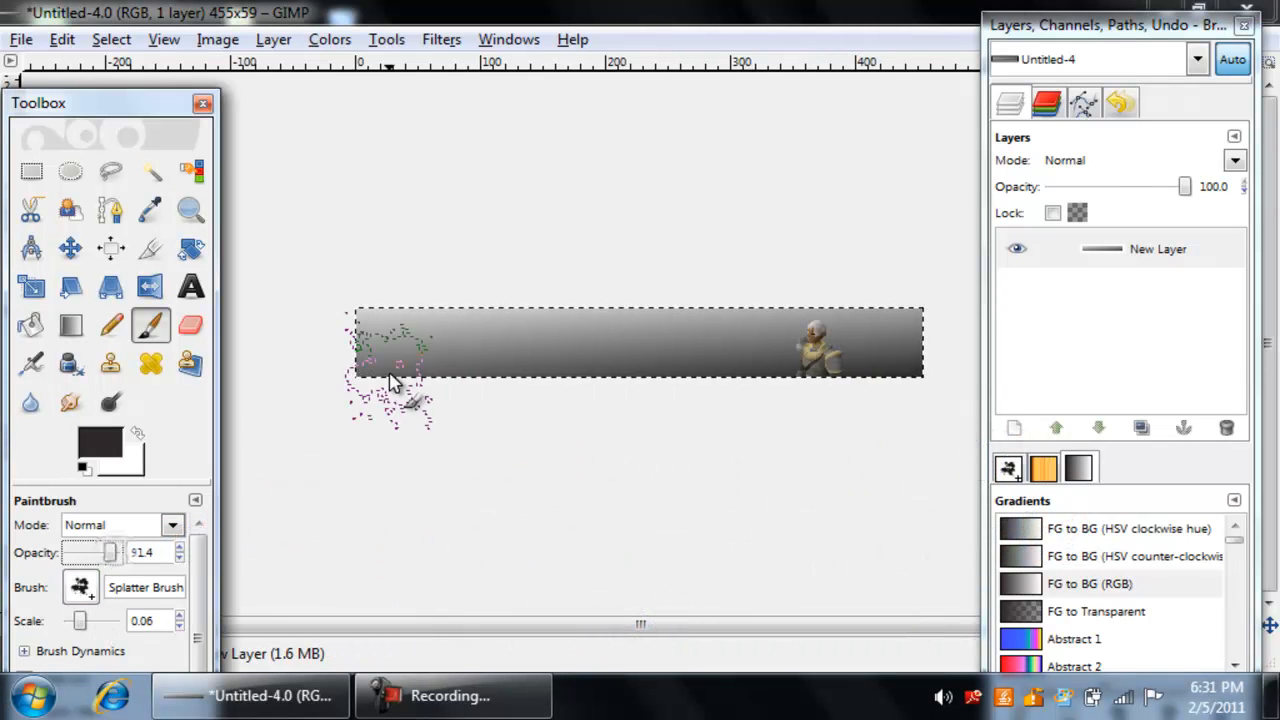
click(398, 354)
key(ctrl+z)
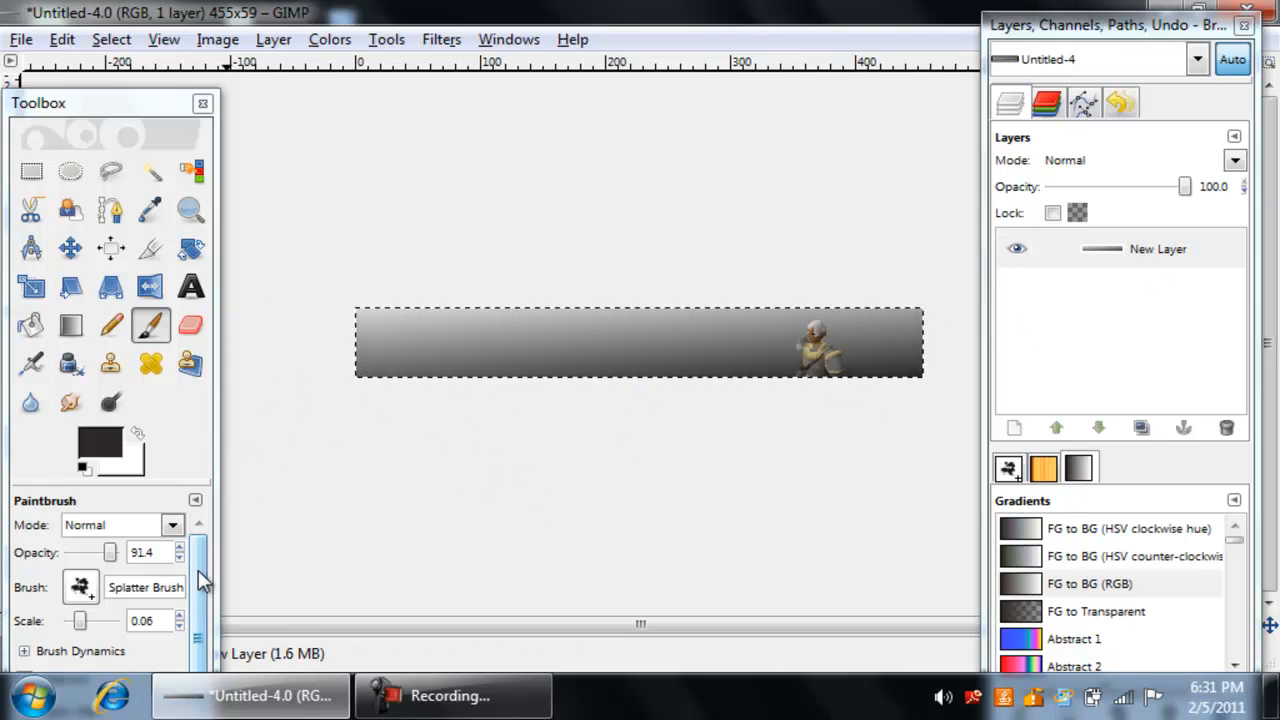
Set the Splatter Brush scale to 0.03 and stamp small splatters along the banner's edges near both ends.
drag(80, 621, 79, 622)
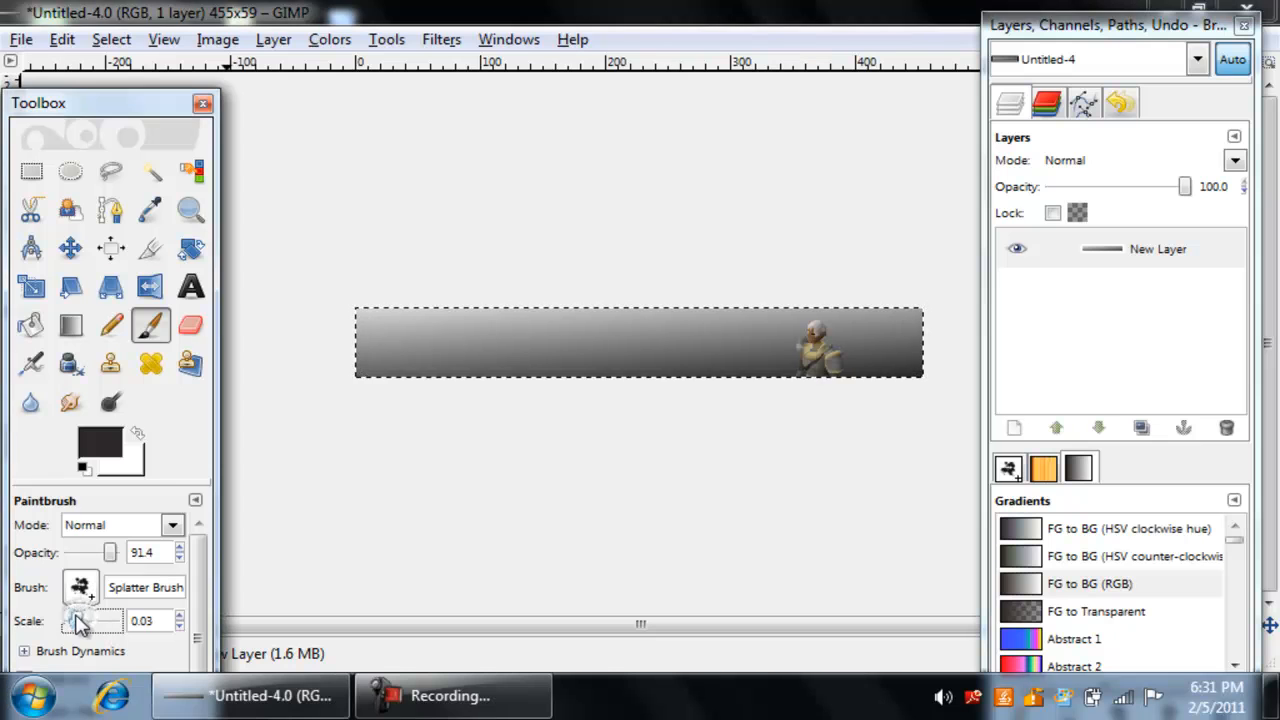
click(405, 368)
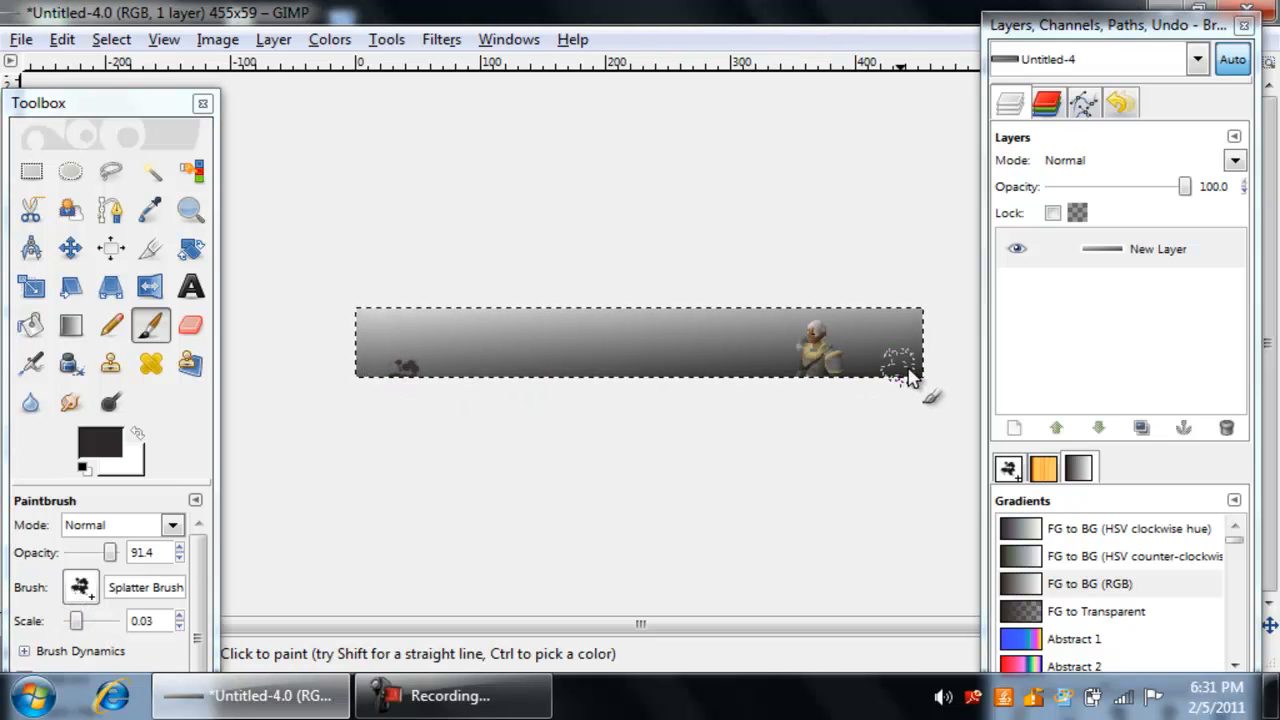
click(891, 299)
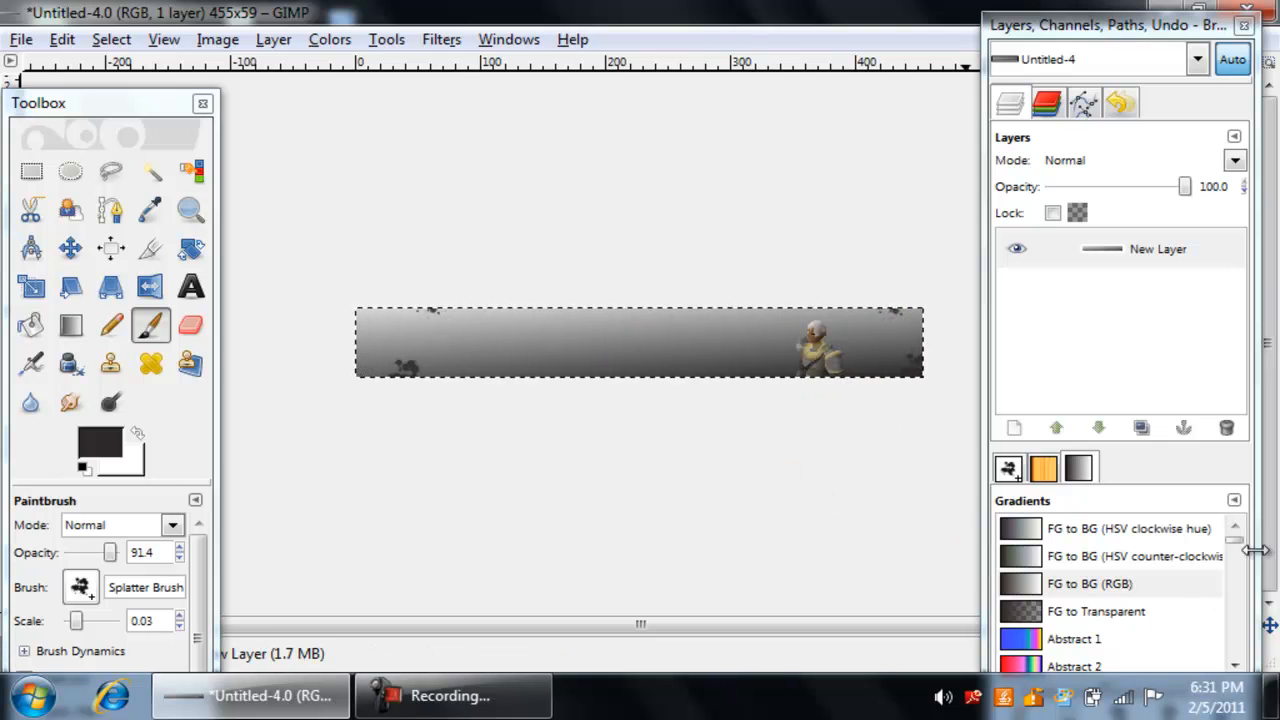
Try a small stamp with a SparklingTea splatter brush near the middle of the banner's upper edge.
click(80, 587)
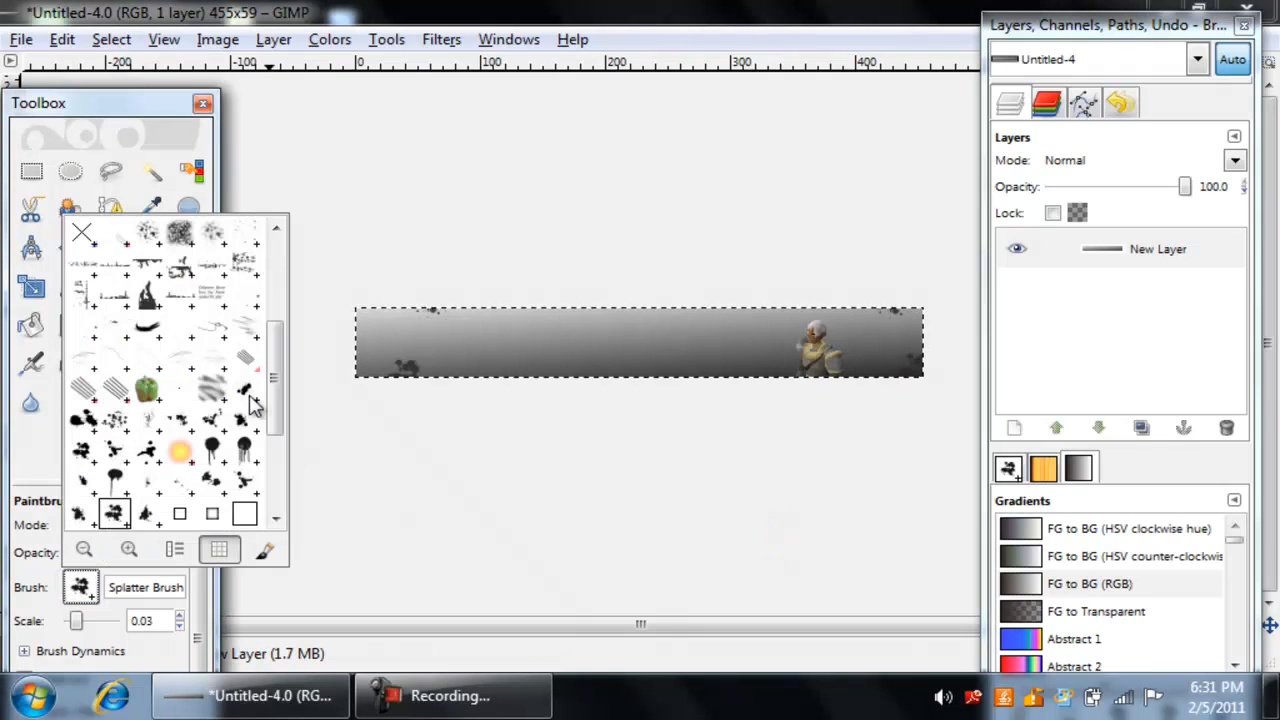
click(248, 400)
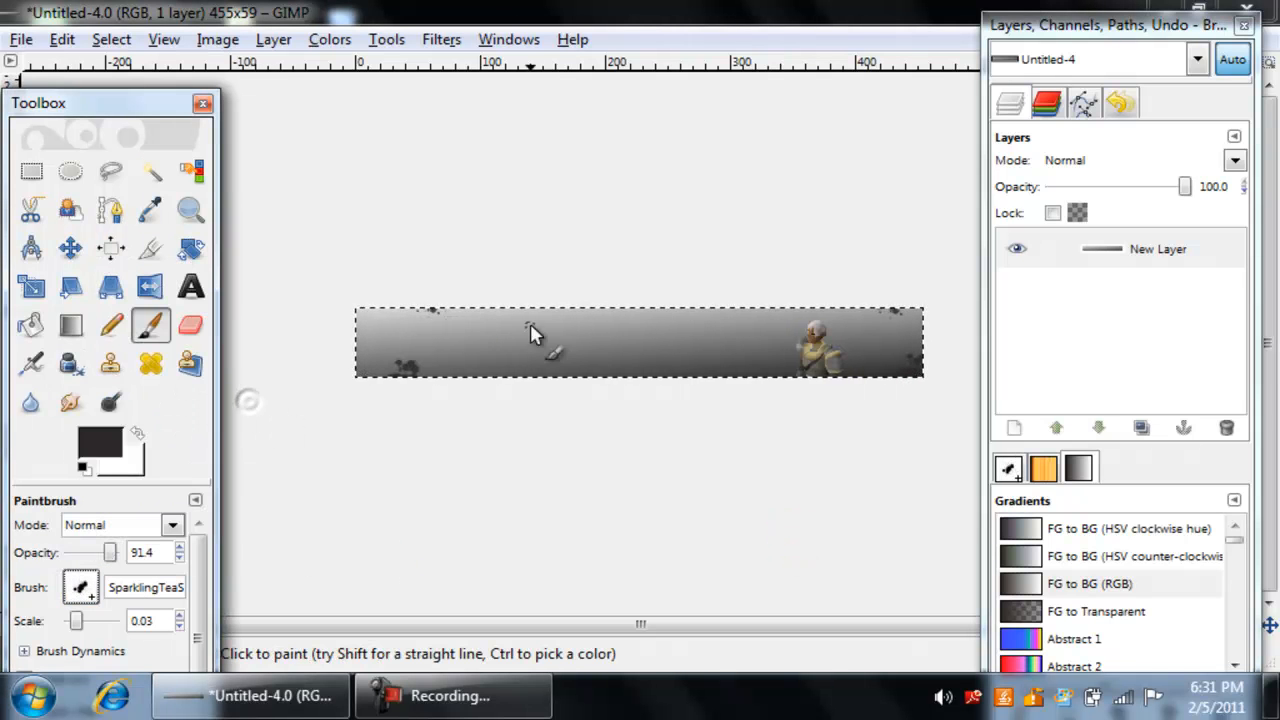
click(664, 314)
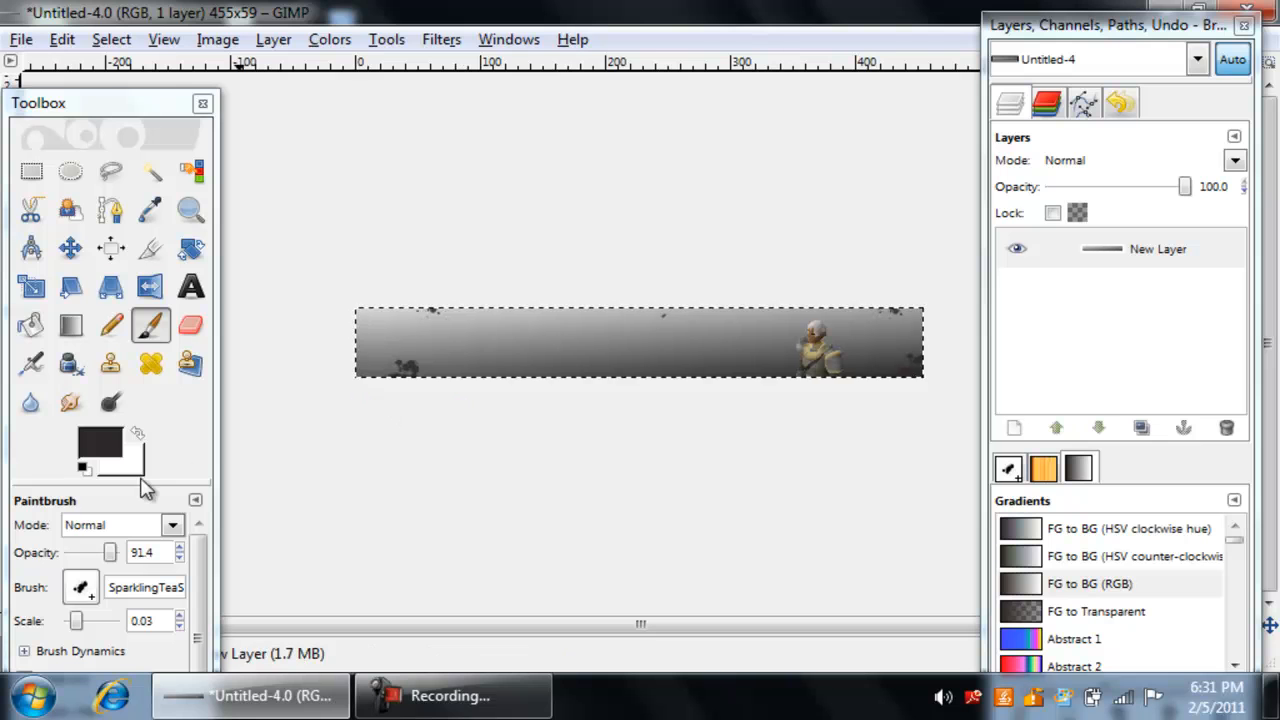
Stamp the dripping Grunge 2 brush at scale 0.63 on the banner's upper edge, just left of the character.
click(82, 588)
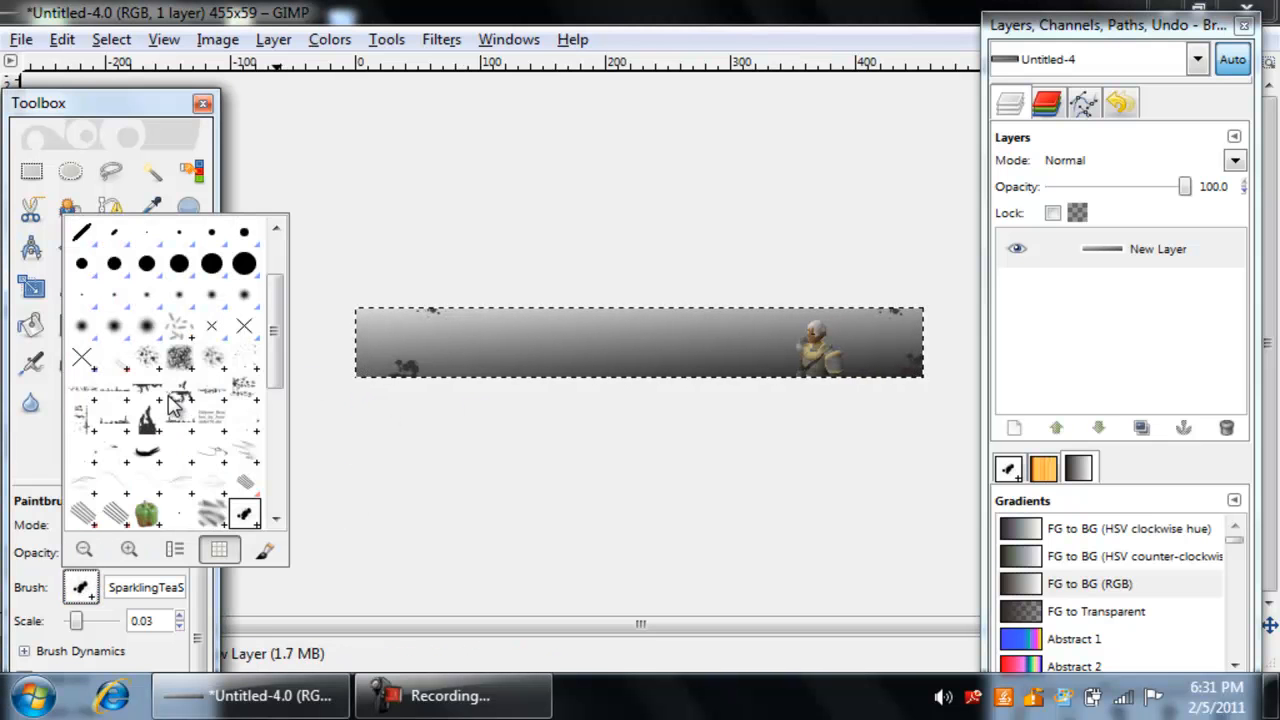
click(152, 400)
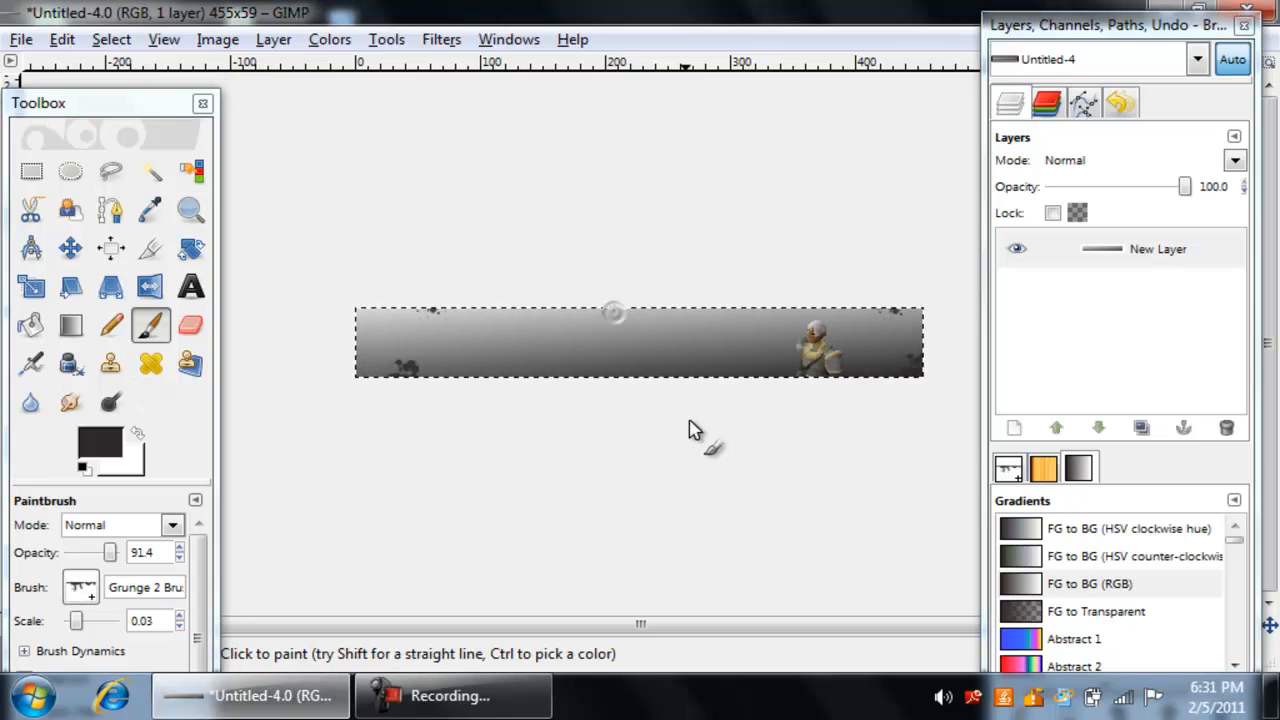
drag(80, 628, 91, 625)
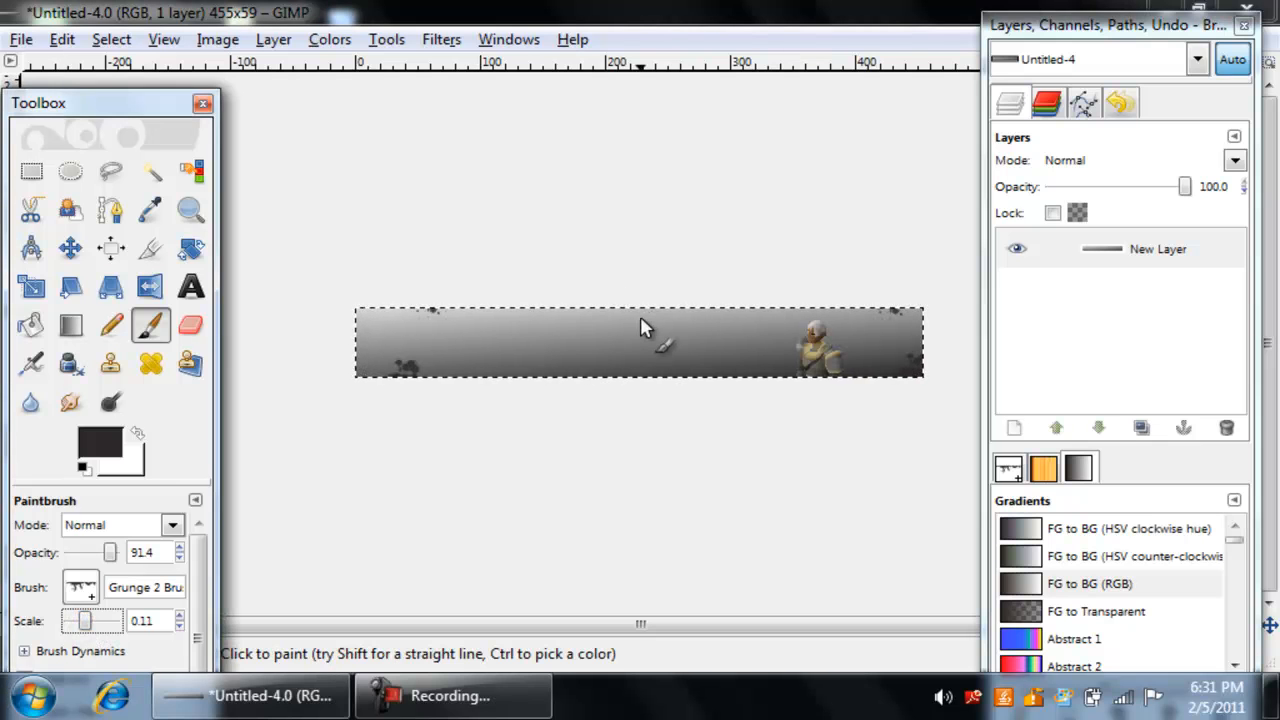
drag(86, 623, 99, 627)
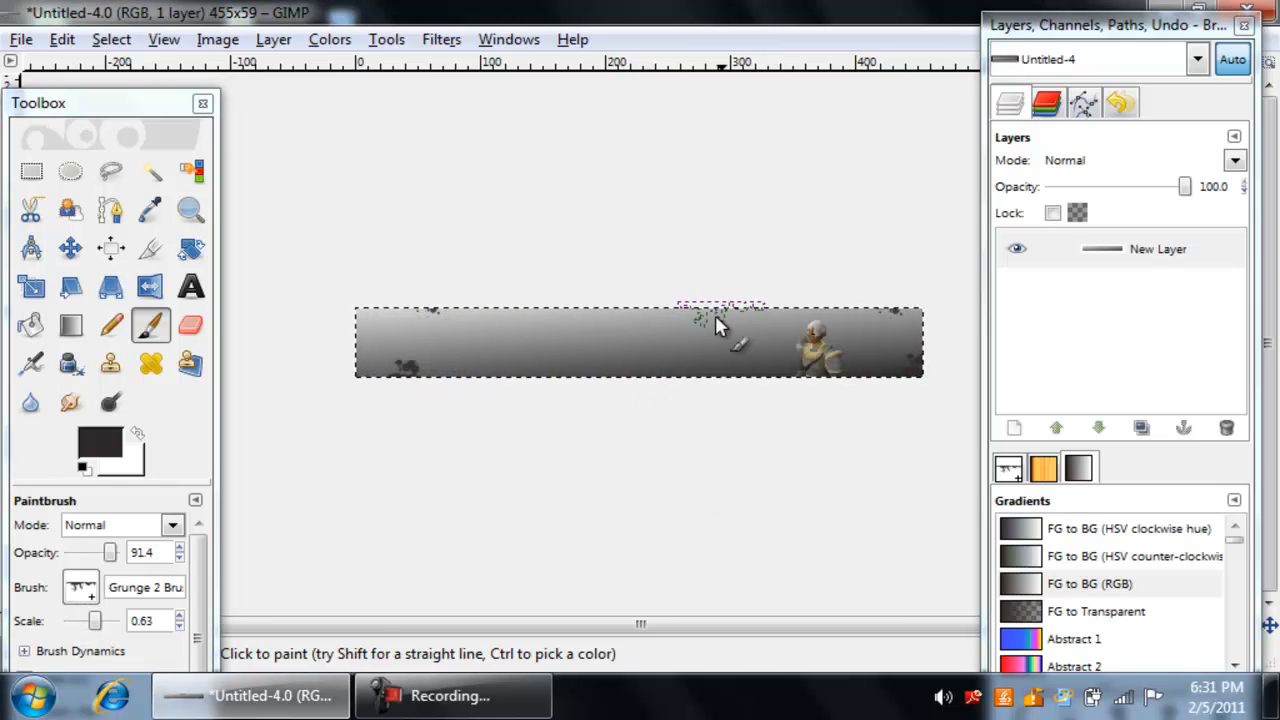
click(709, 322)
Stamp a larger scribbled Grunge 2 brush along the middle of the banner's lower edge, undoing the first placement.
click(82, 587)
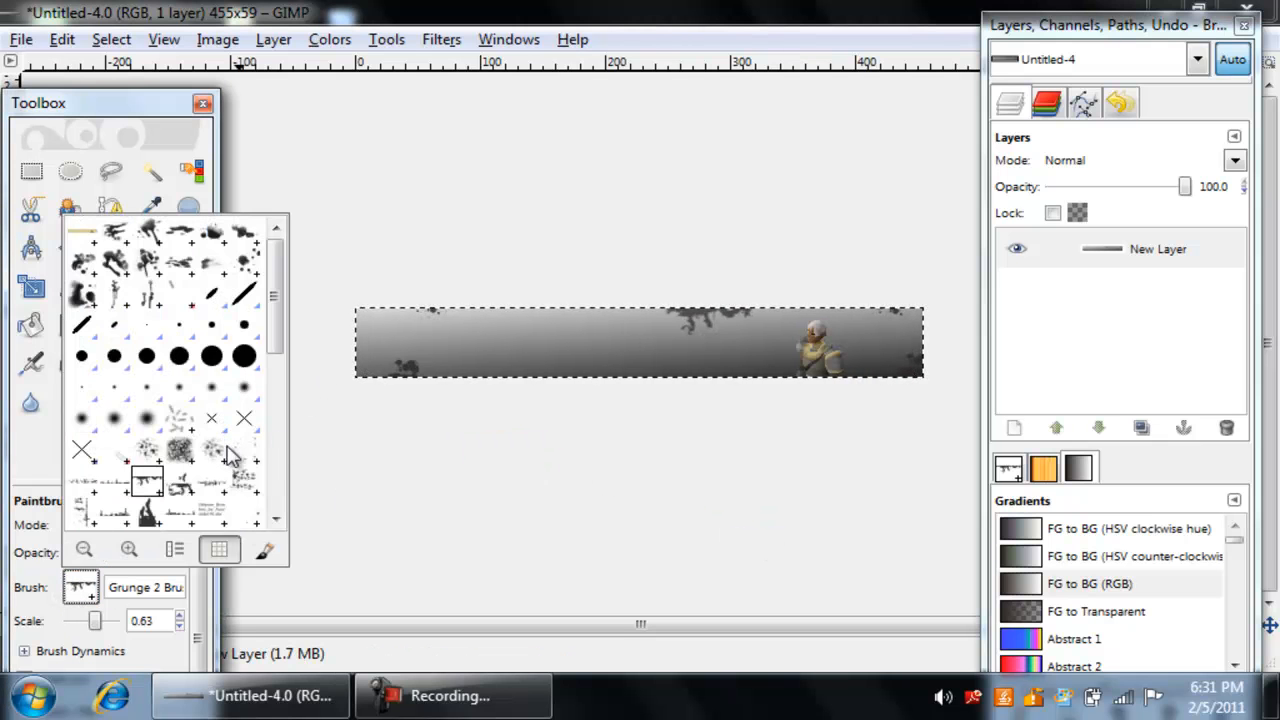
click(247, 483)
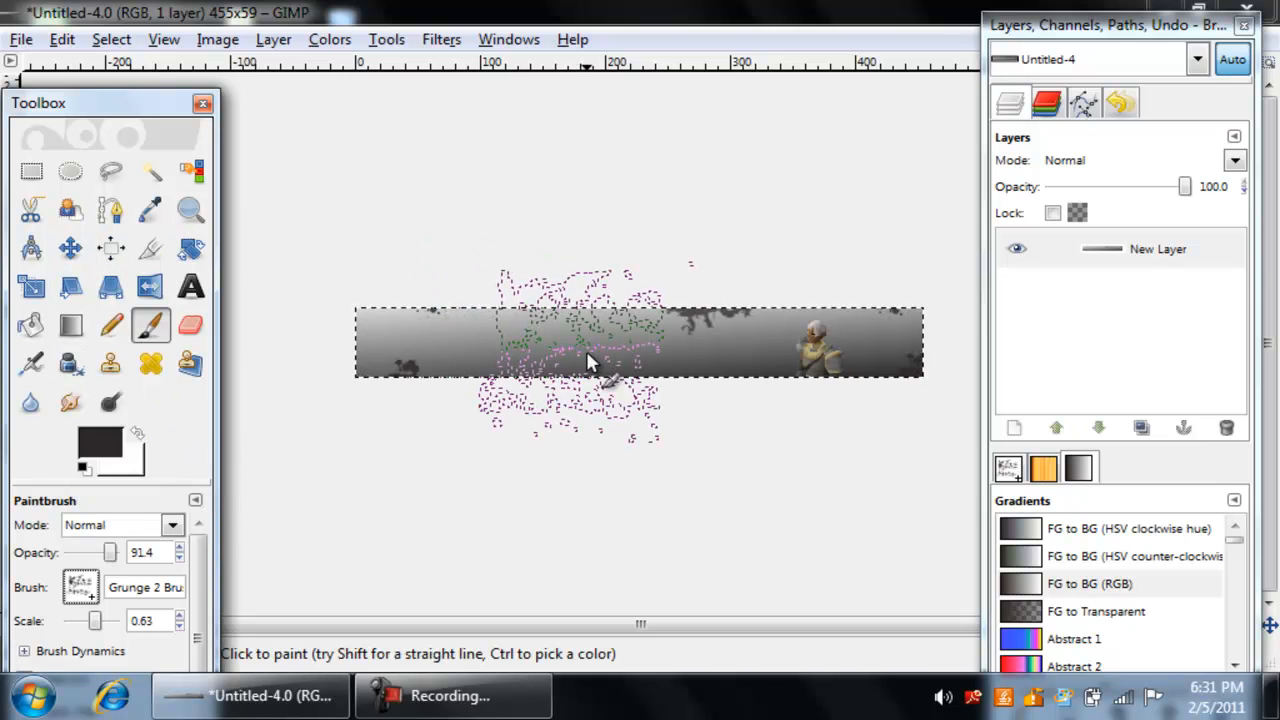
click(646, 444)
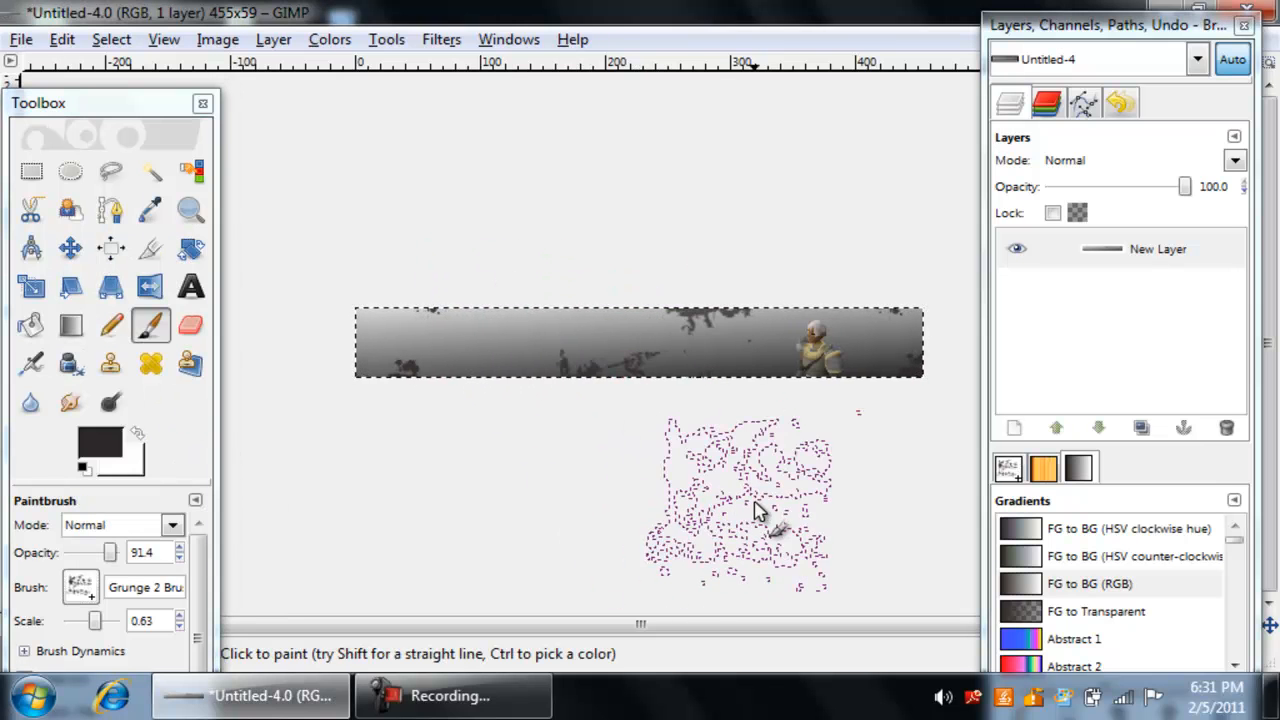
key(ctrl+z)
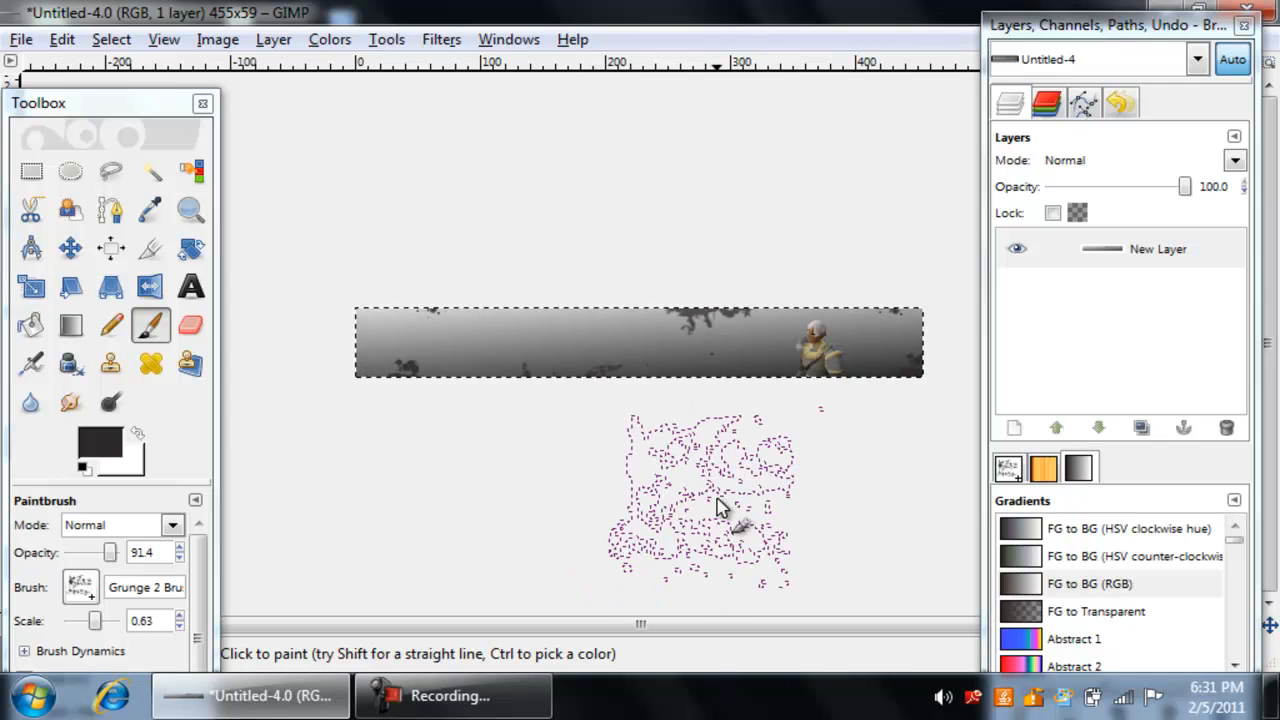
Add the text "Royal-Scape" in a 329 × 58 text box covering the banner left of the character.
click(190, 289)
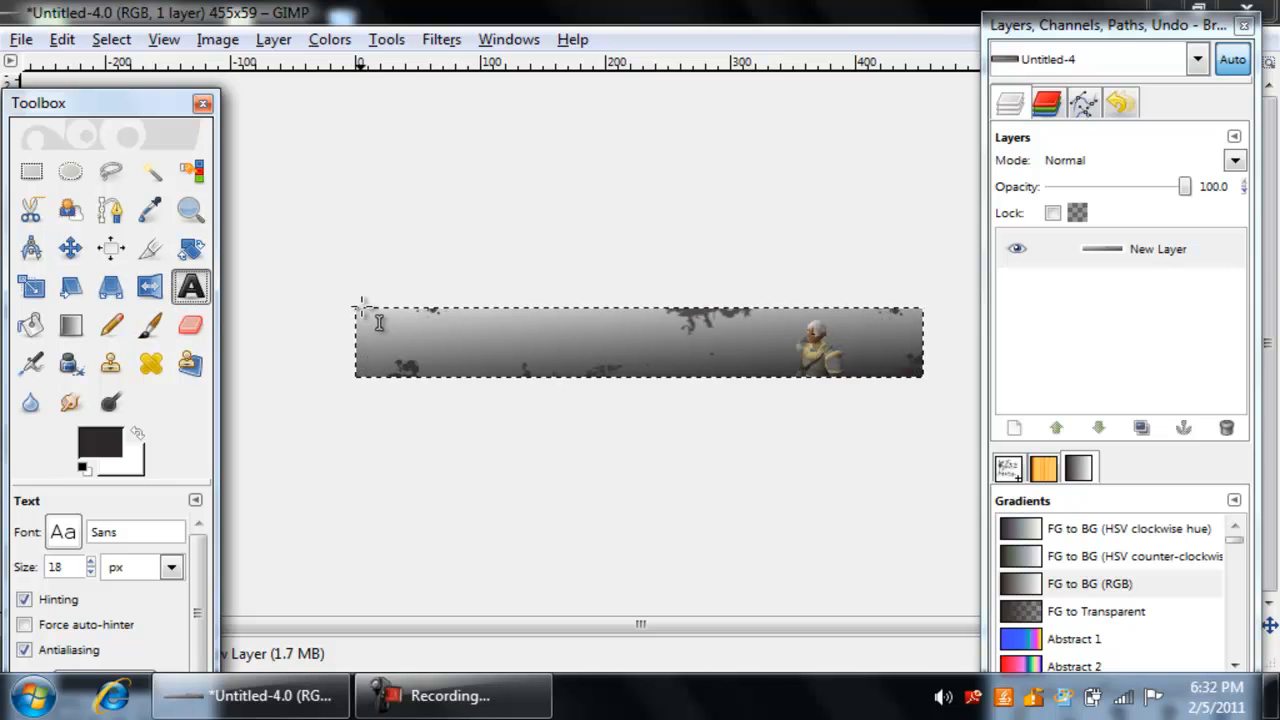
drag(357, 305, 784, 393)
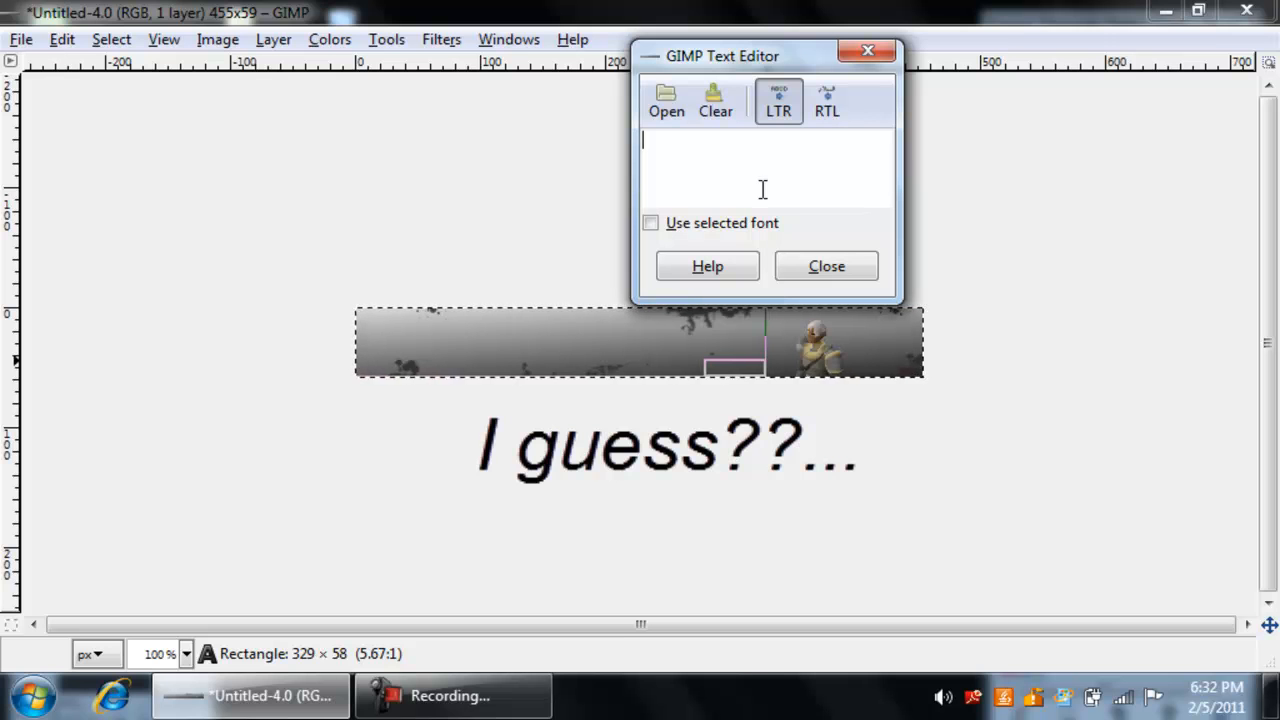
text(Royal)
text(-Scape)
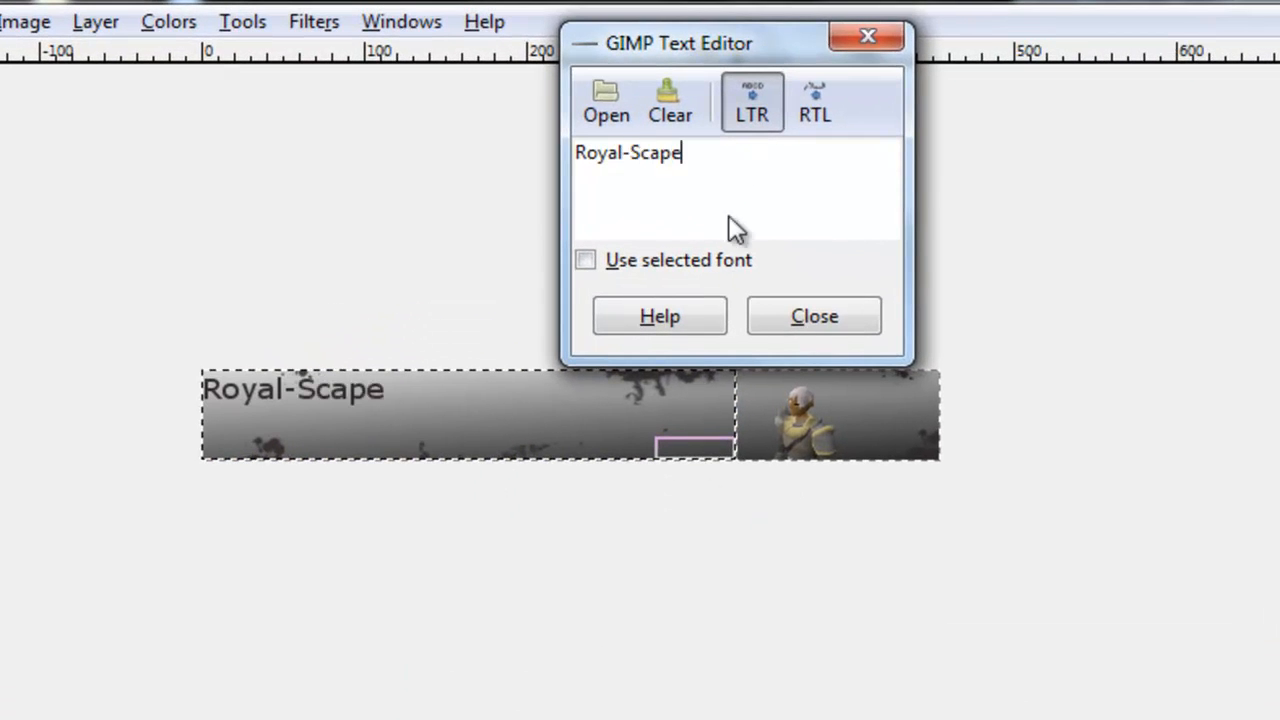
click(814, 316)
click(385, 423)
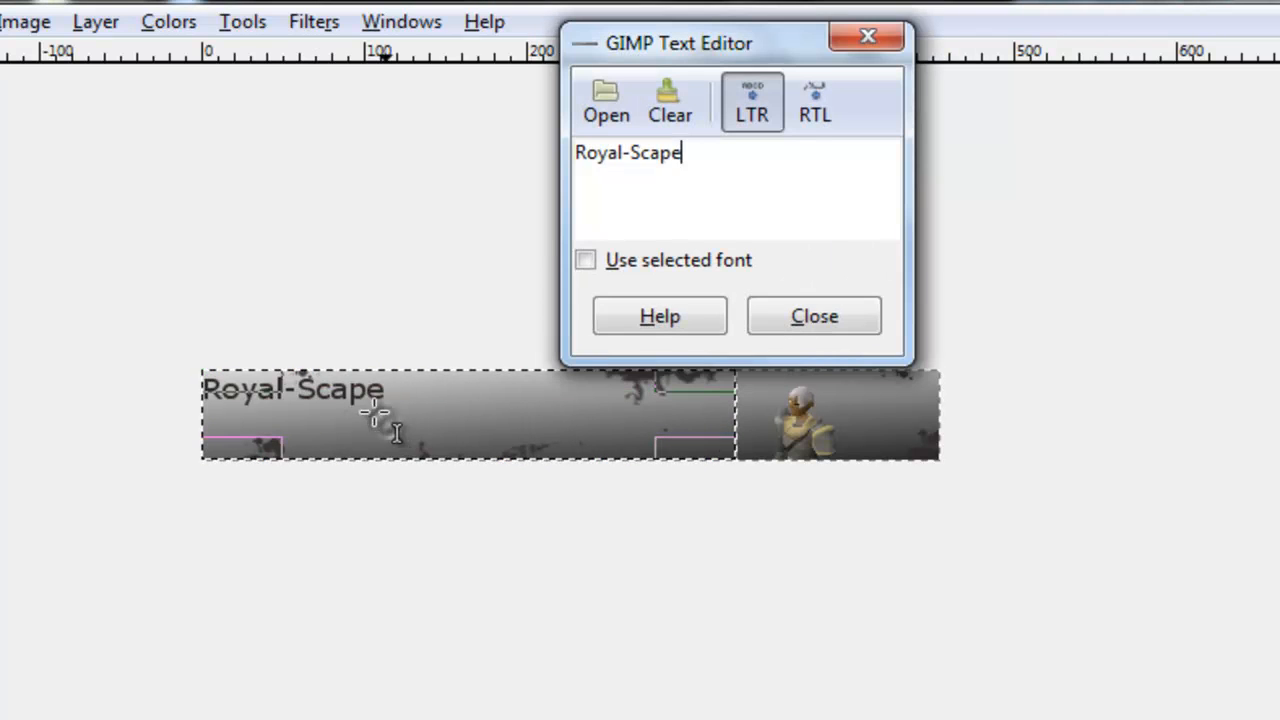
click(819, 317)
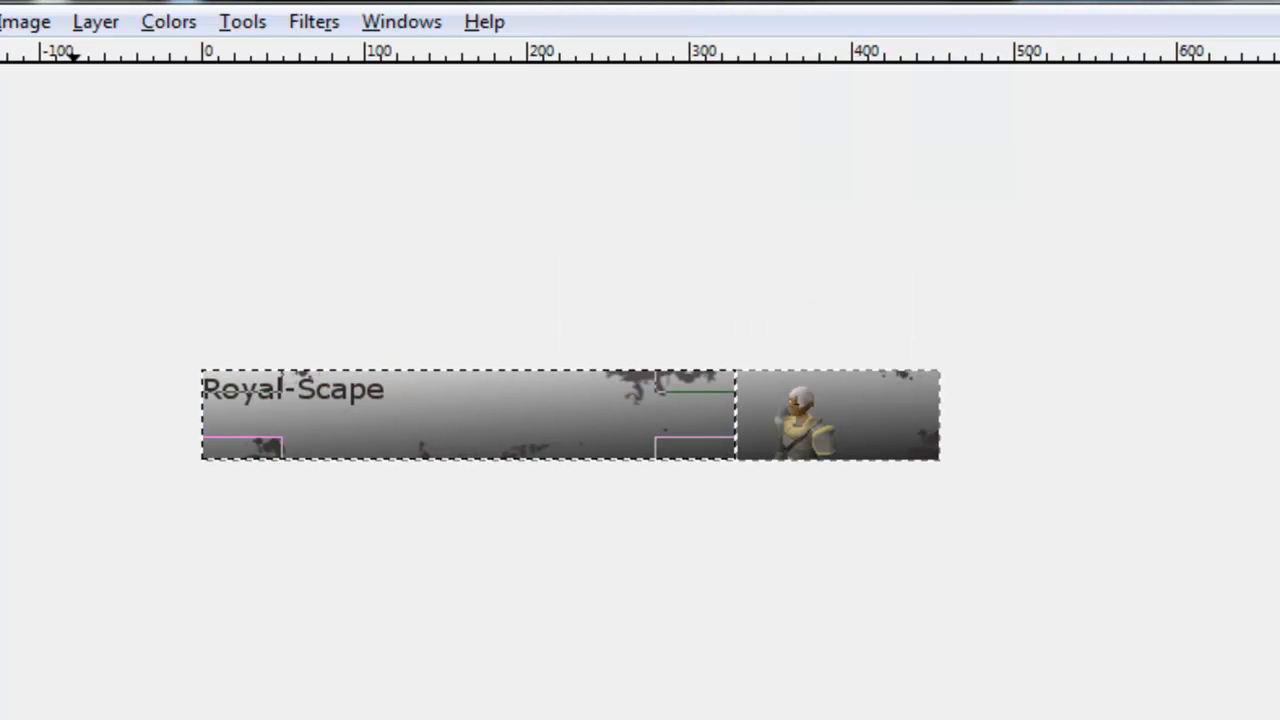
Bring the Toolbox back into view and set the Royal-Scape text size to 37 px.
click(300, 719)
click(300, 719)
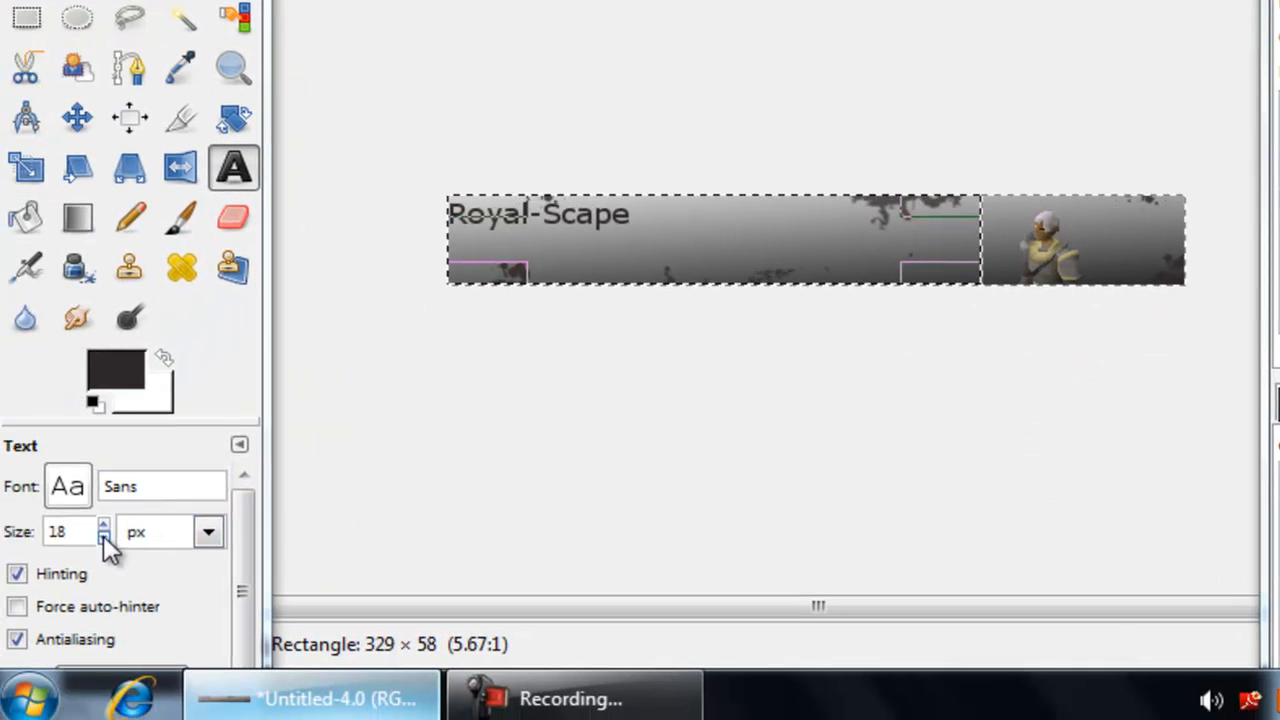
click(119, 516)
scroll(117, 518, up, 20)
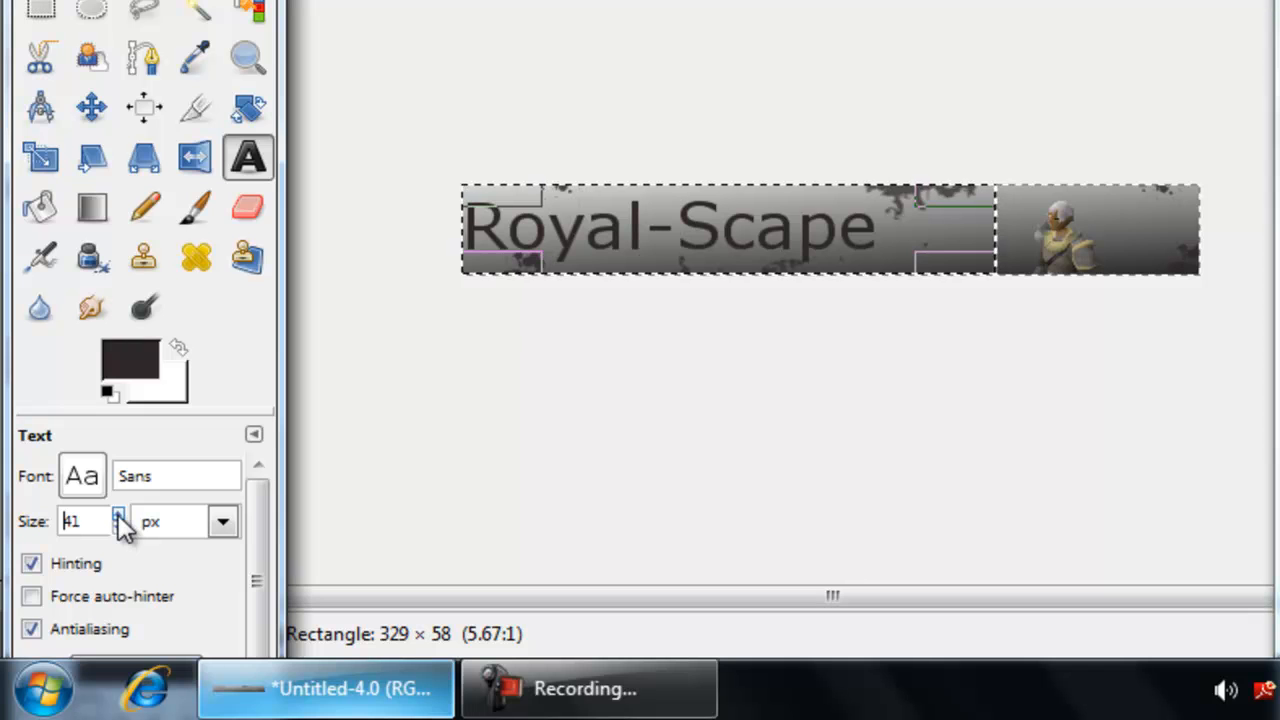
scroll(117, 537, down, 4)
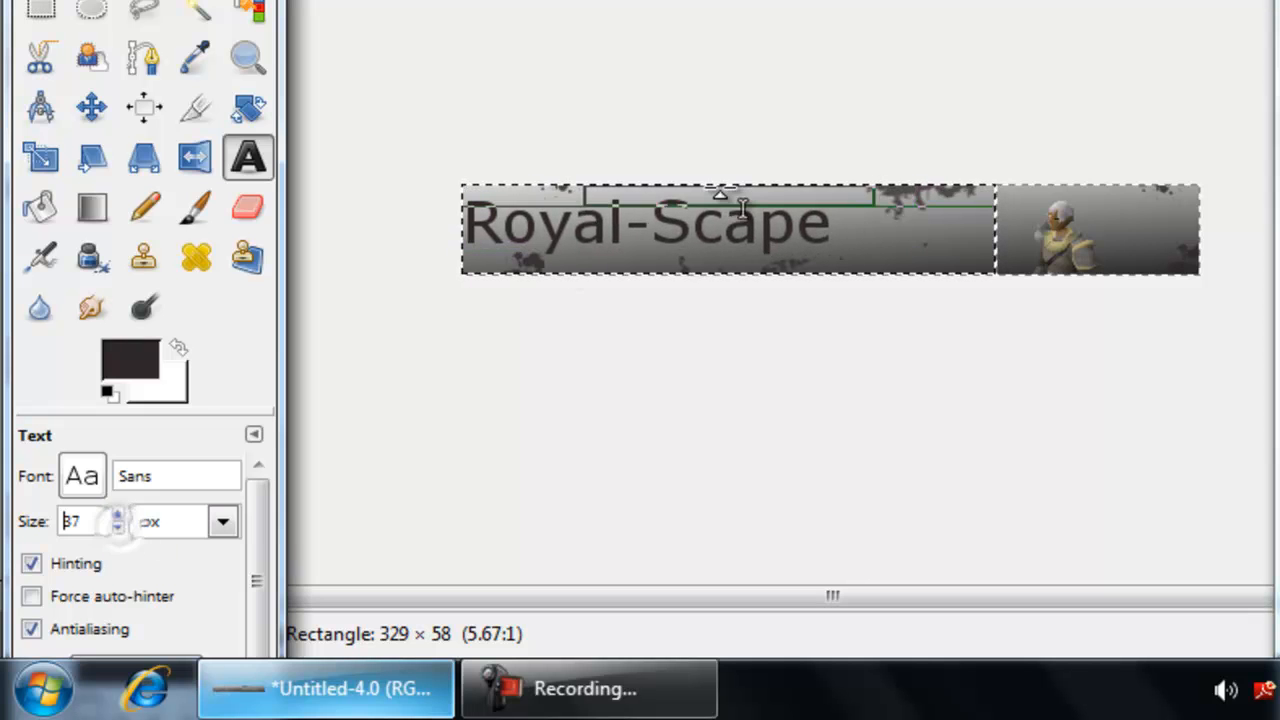
Center the Royal-Scape text within its box and move the box slightly toward the character.
scroll(260, 550, down, 3)
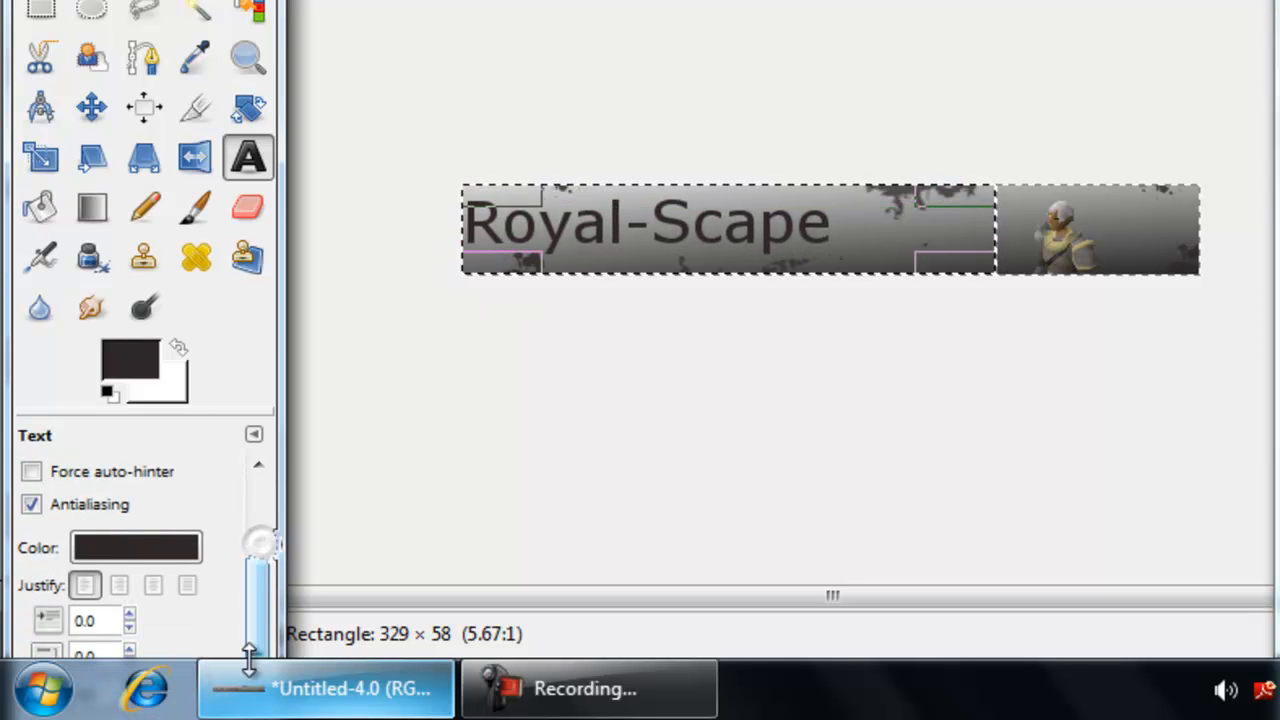
click(118, 584)
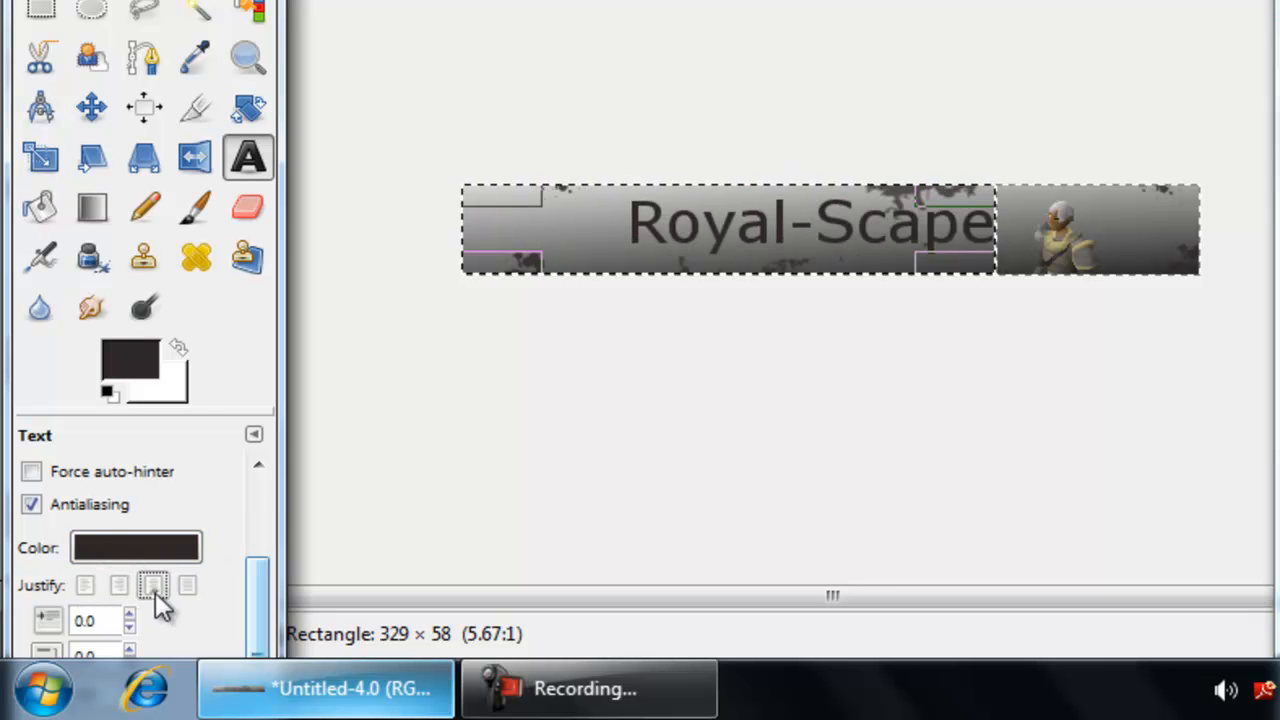
click(153, 586)
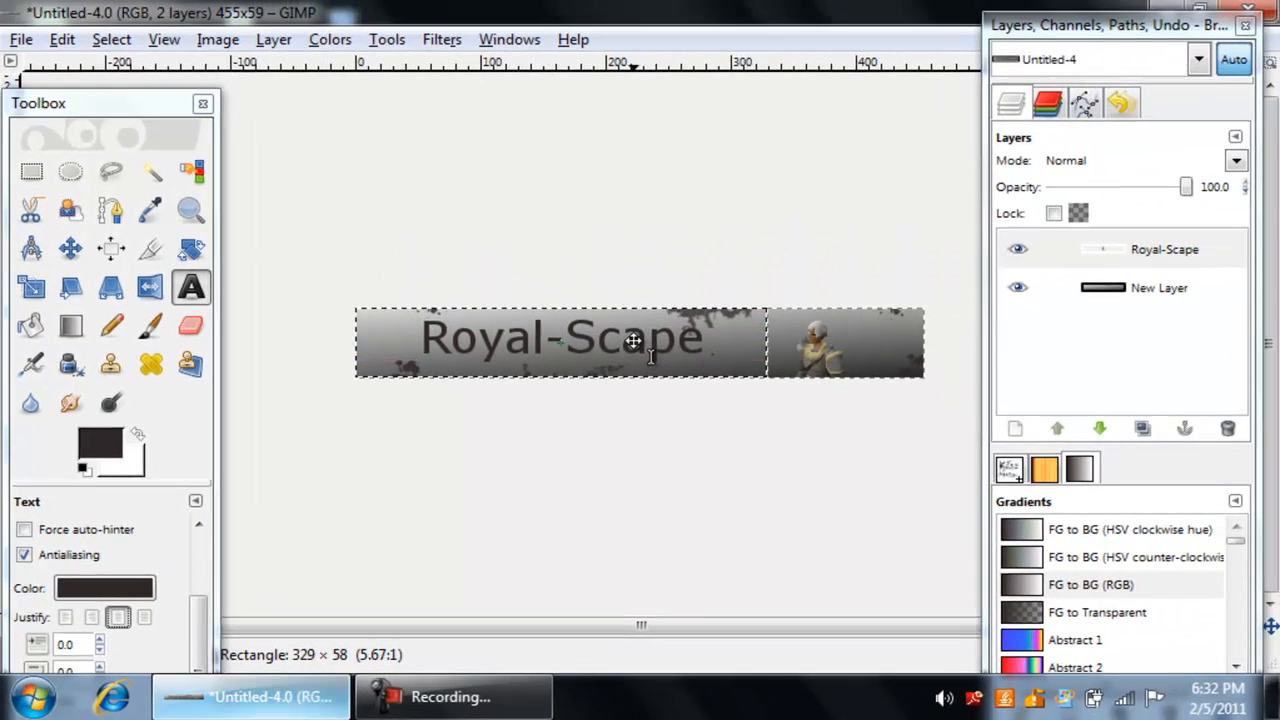
drag(633, 341, 647, 346)
Duplicate the Royal-Scape text layer and select the original layer beneath the copy.
click(828, 267)
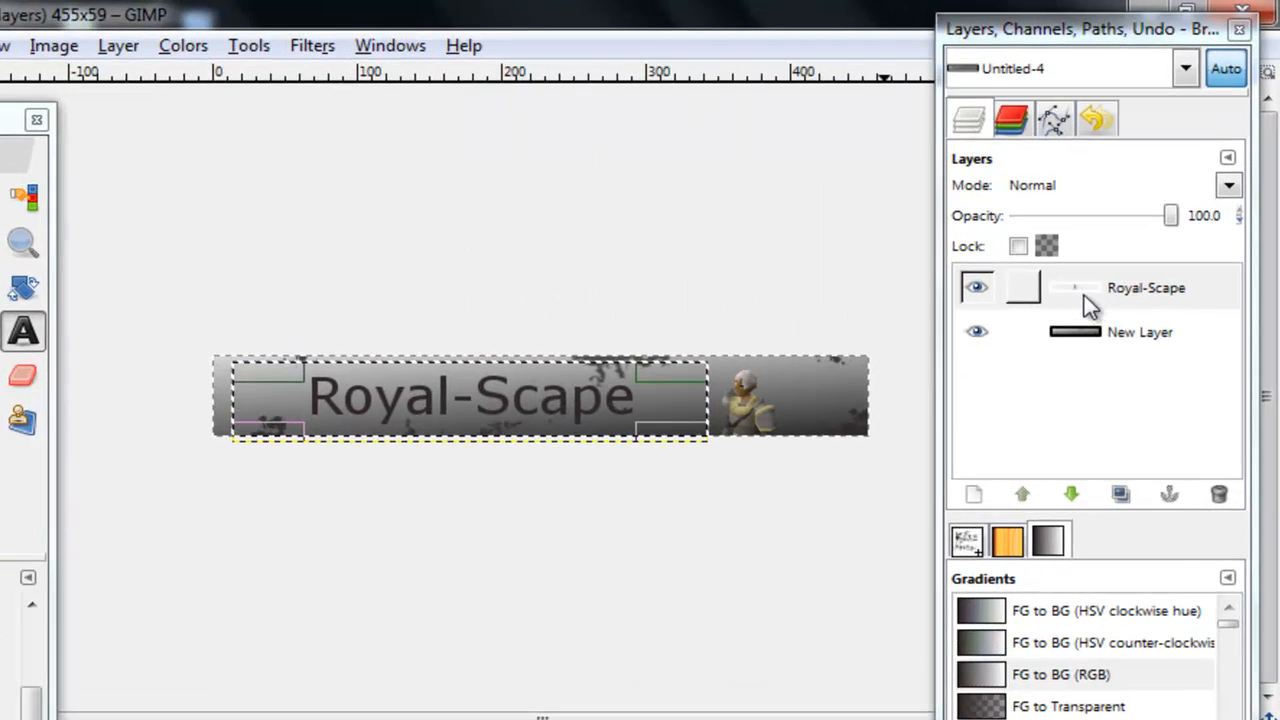
right_click(1118, 250)
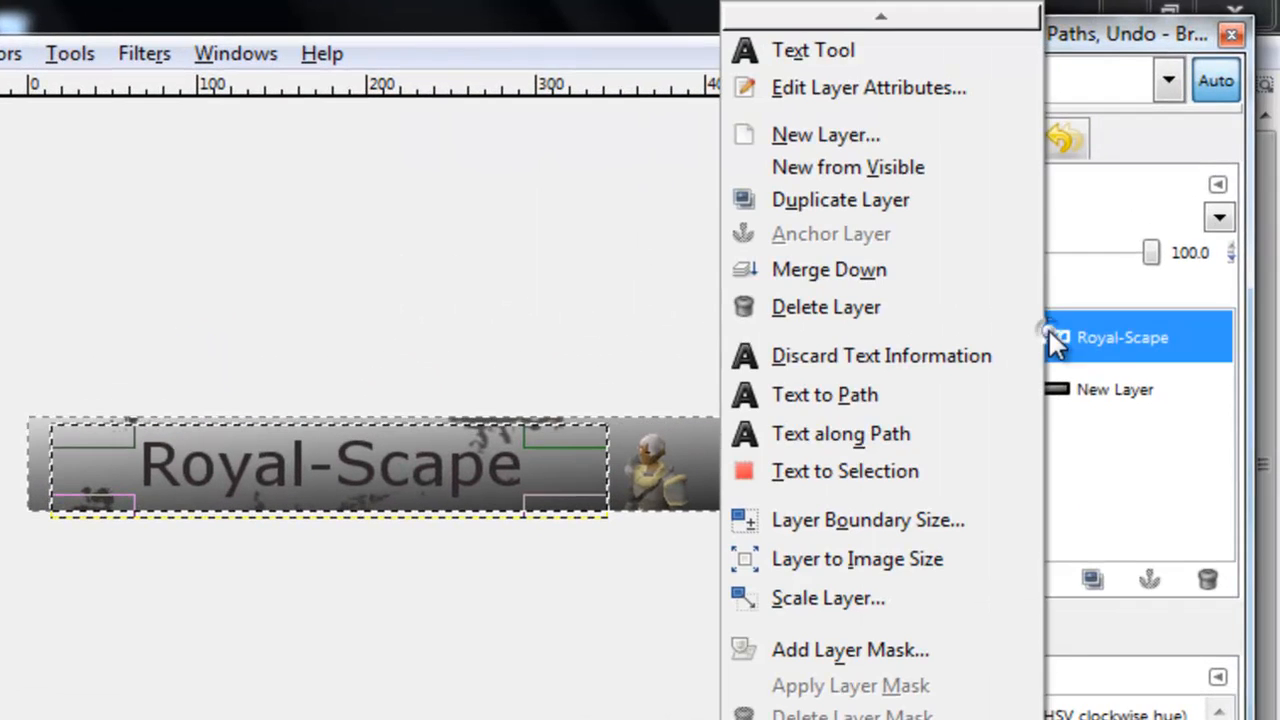
click(968, 148)
click(1010, 380)
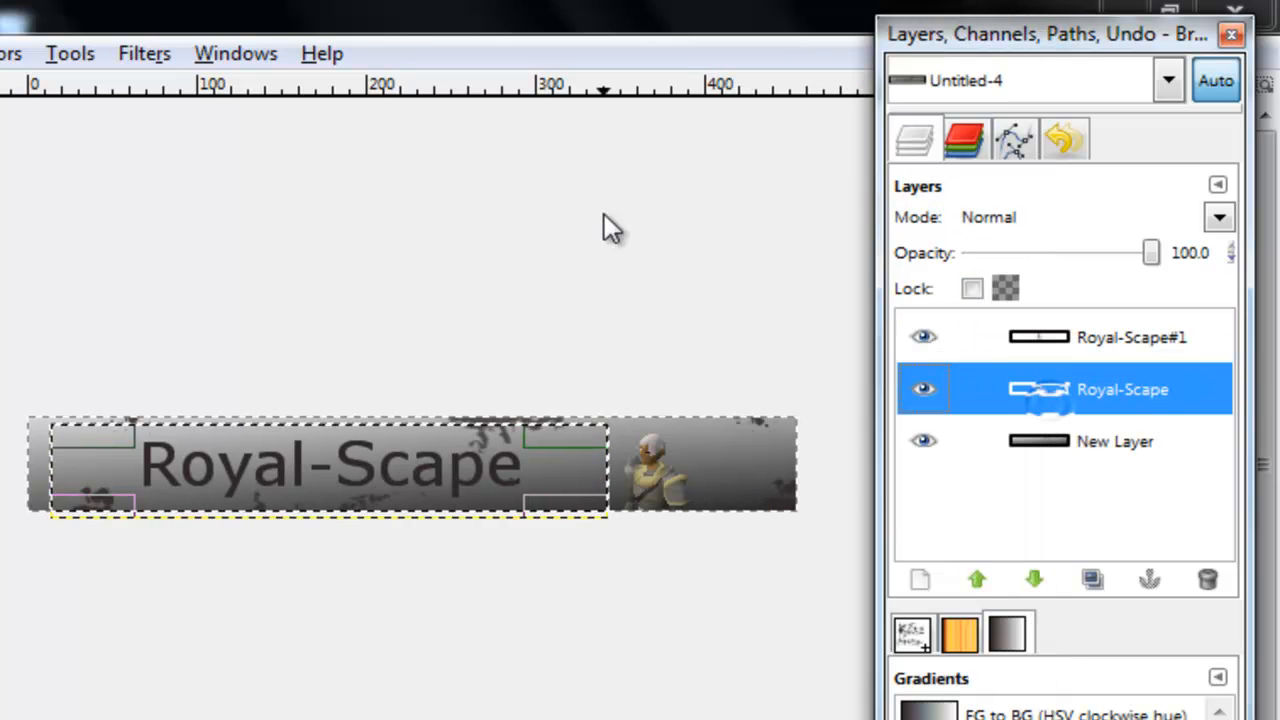
Apply a Gaussian Blur with a 5.0 px radius to the original Royal-Scape layer.
click(145, 57)
mouse_move(220, 248)
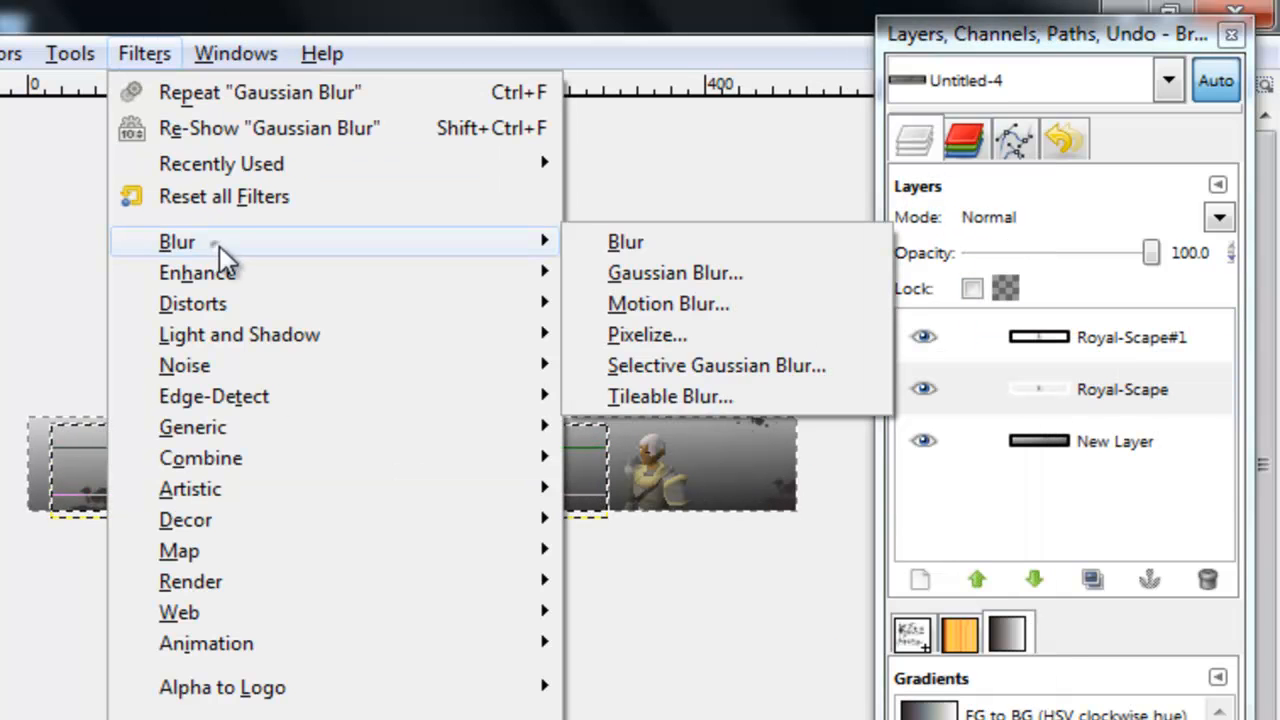
click(675, 270)
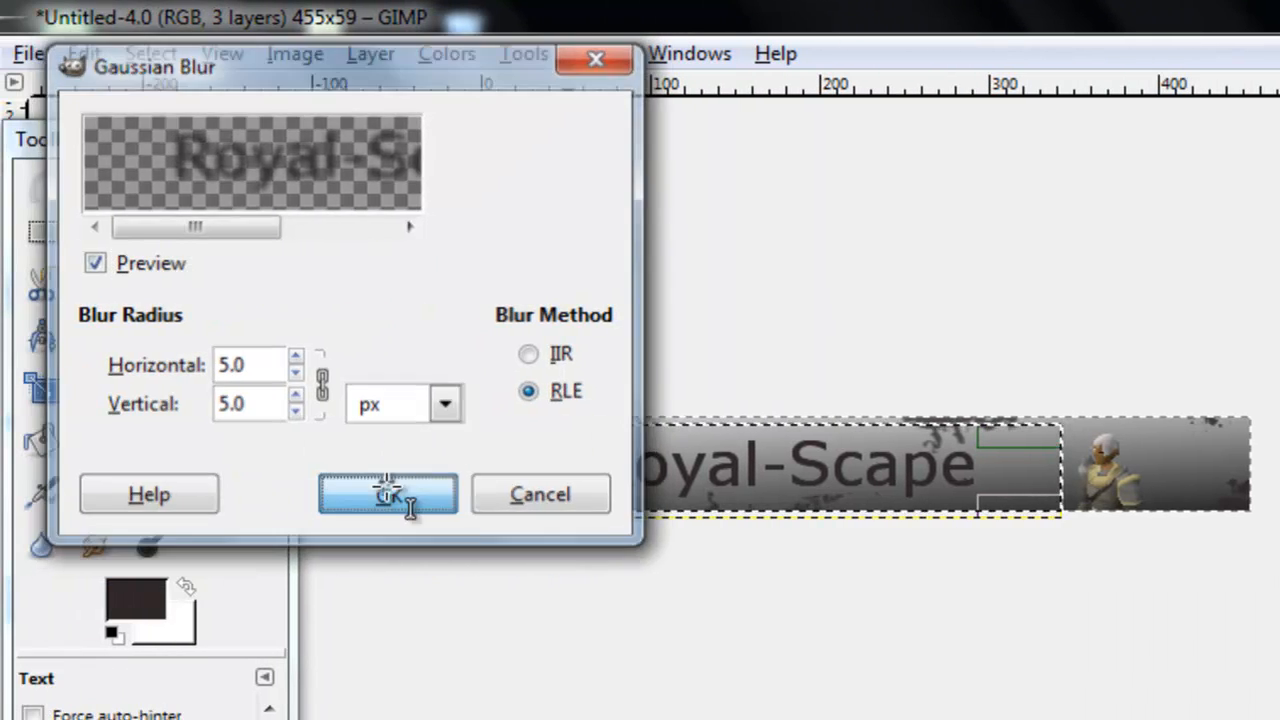
click(405, 500)
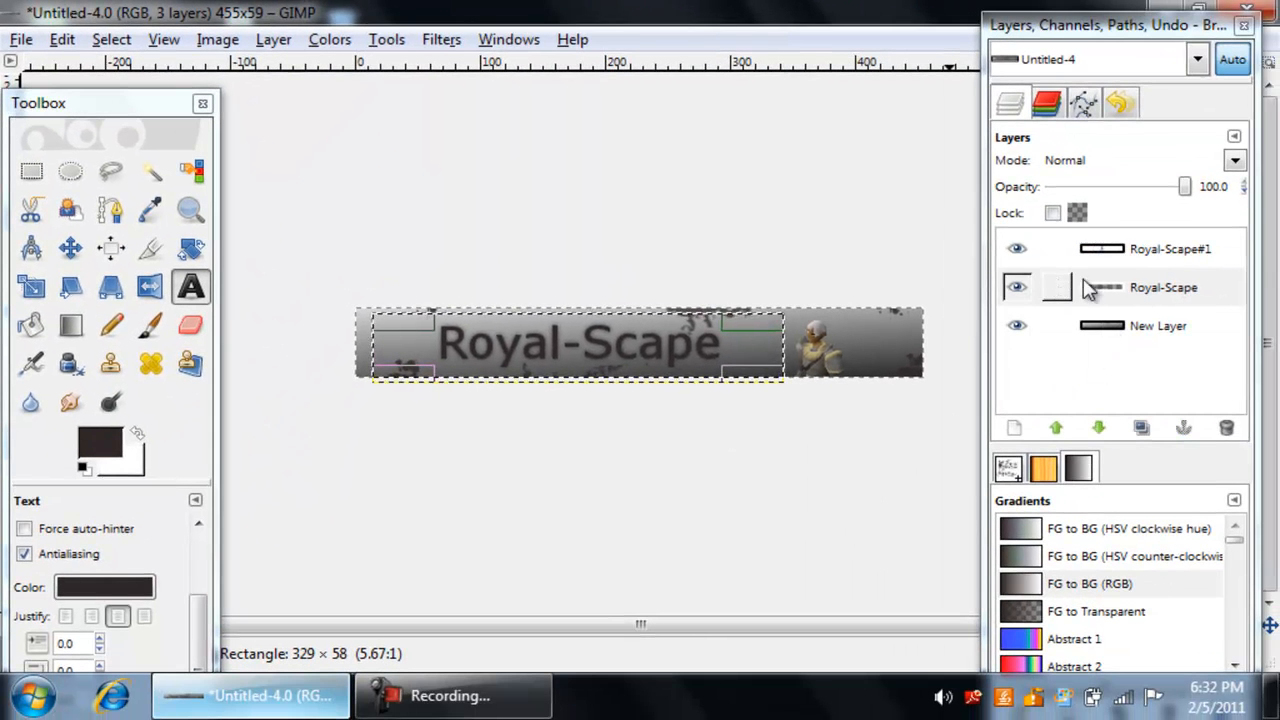
Set the Text tool's color to white (ffffff).
click(1108, 289)
click(112, 588)
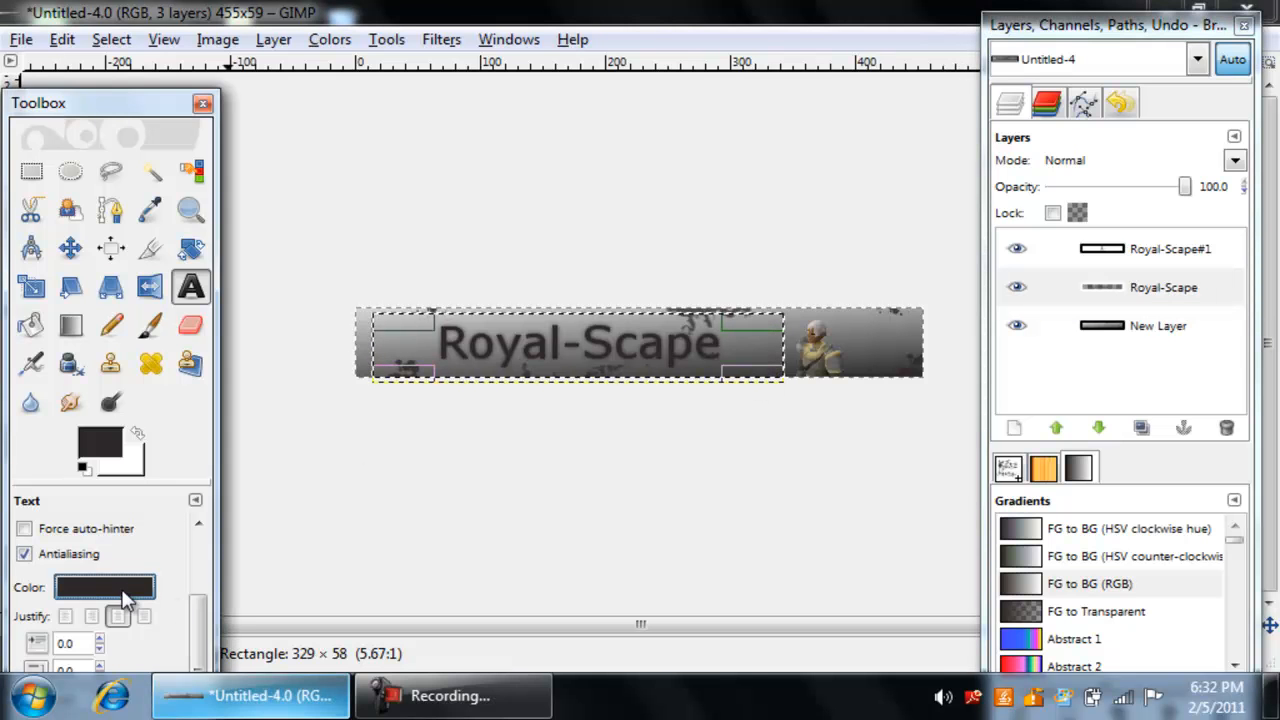
click(497, 347)
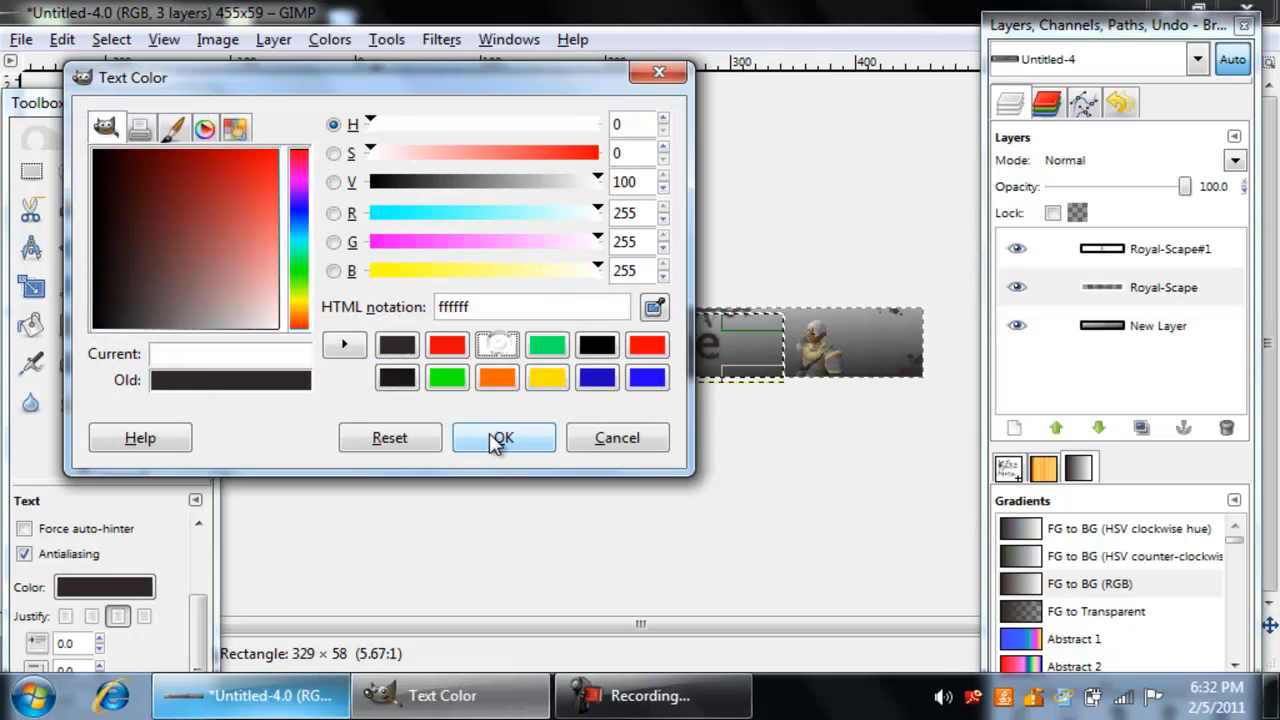
click(503, 437)
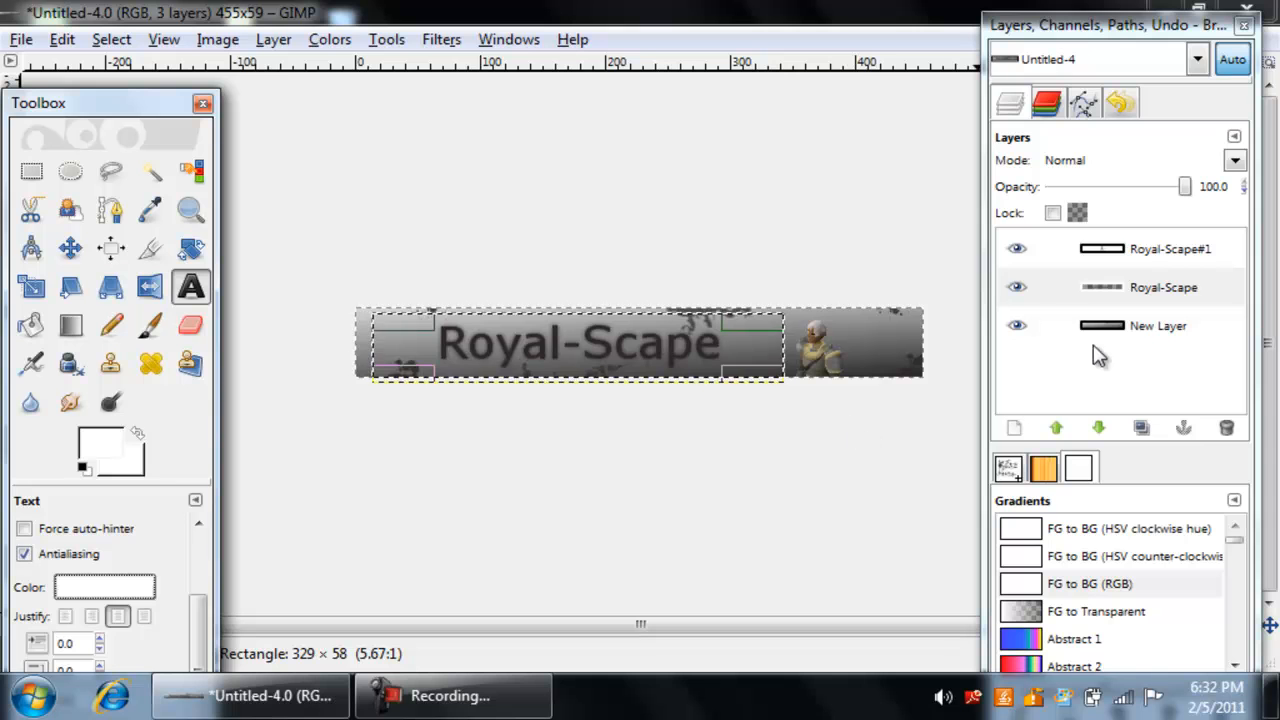
click(1020, 295)
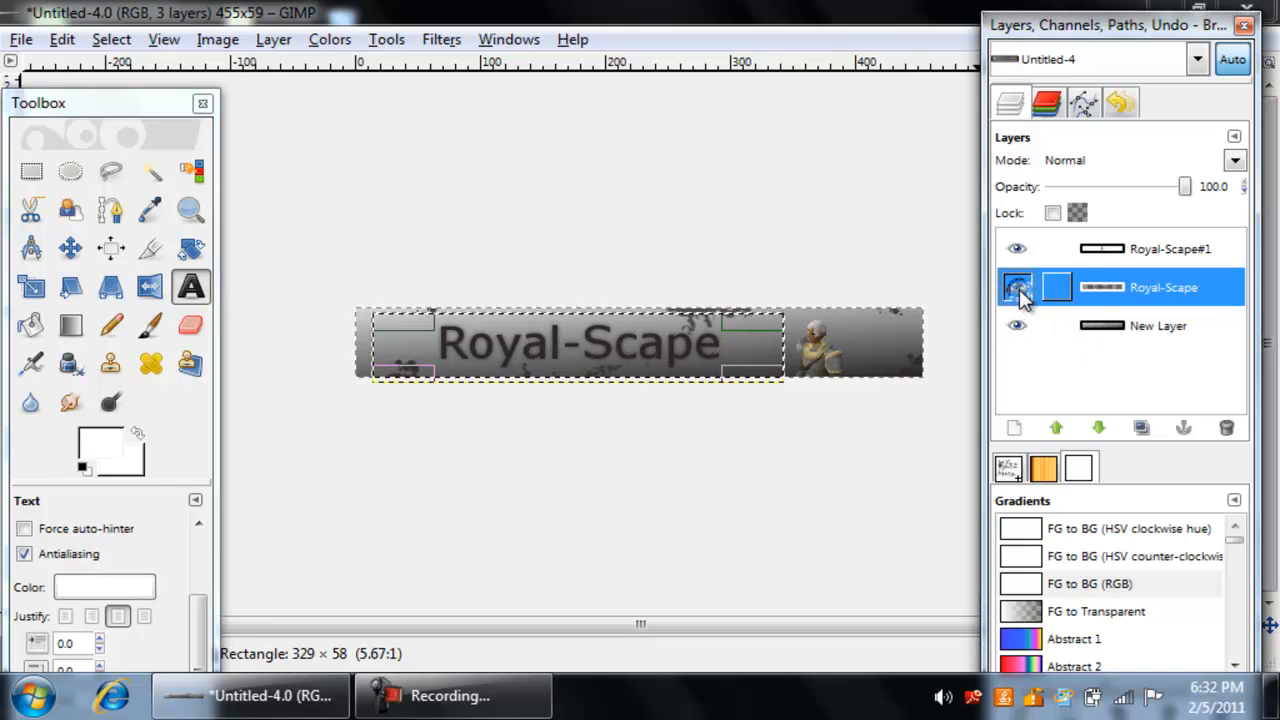
double_click(1104, 287)
click(328, 260)
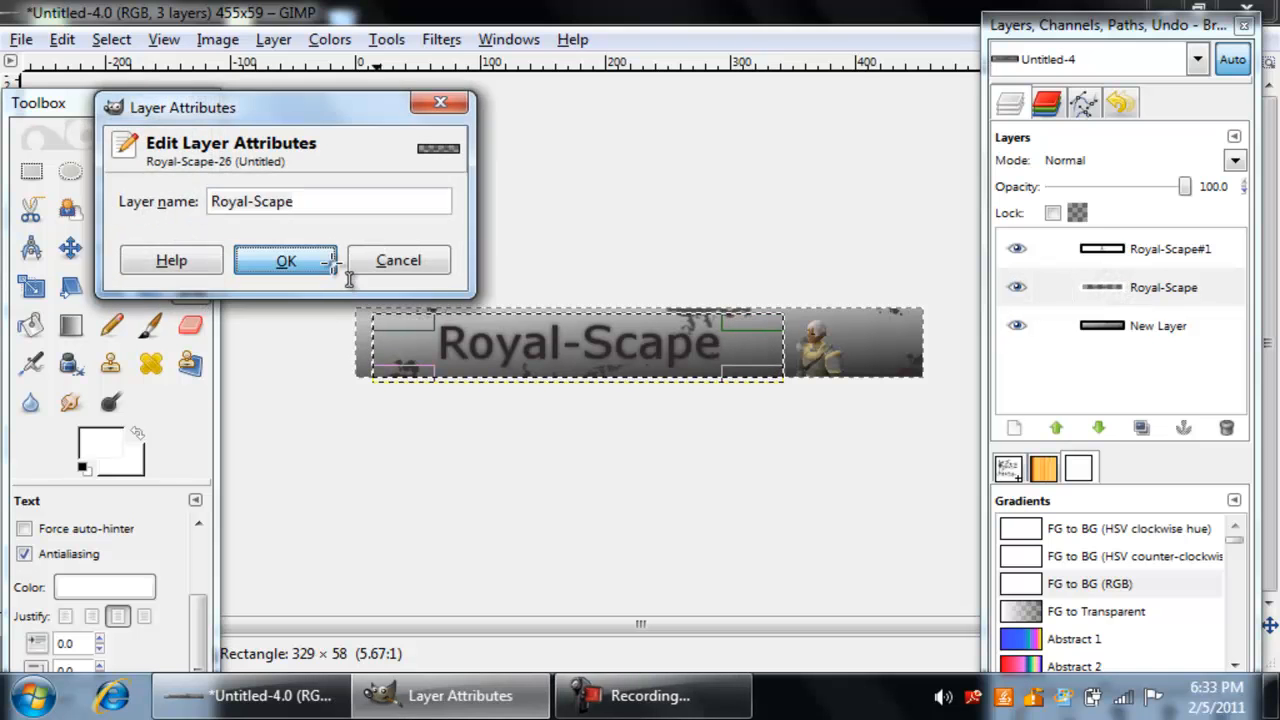
click(1104, 249)
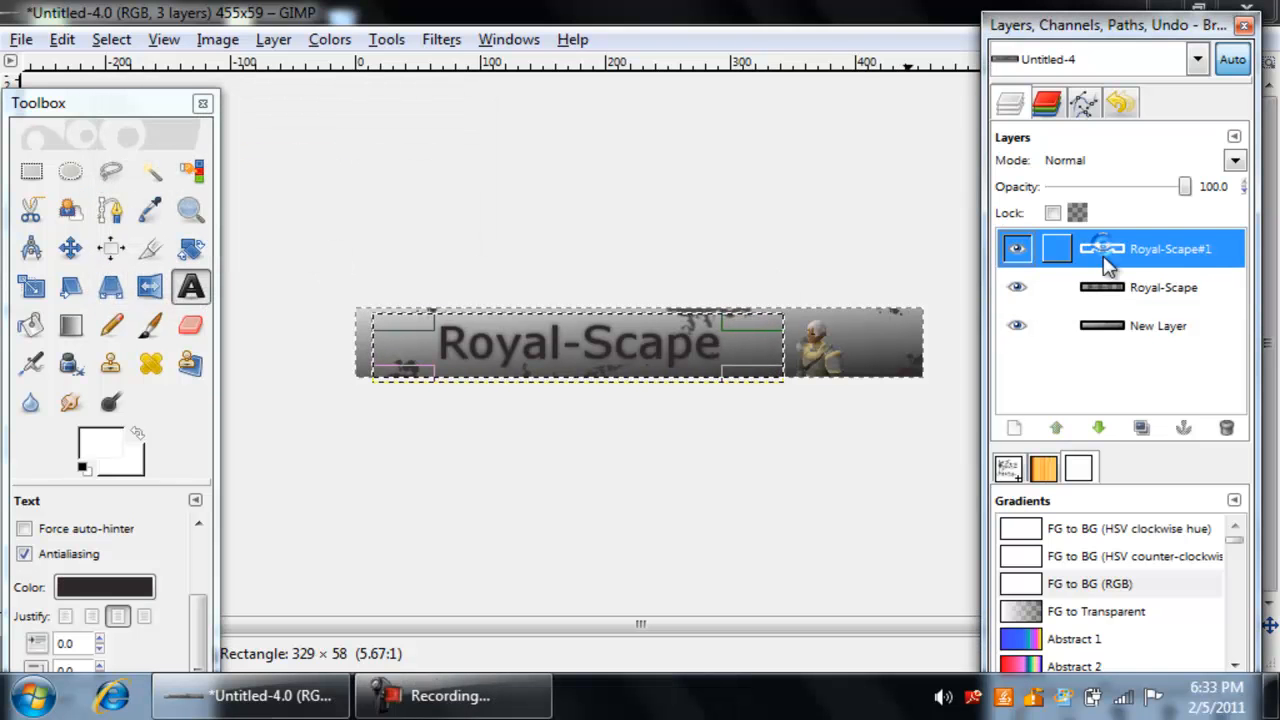
click(1105, 284)
click(1108, 238)
click(1128, 287)
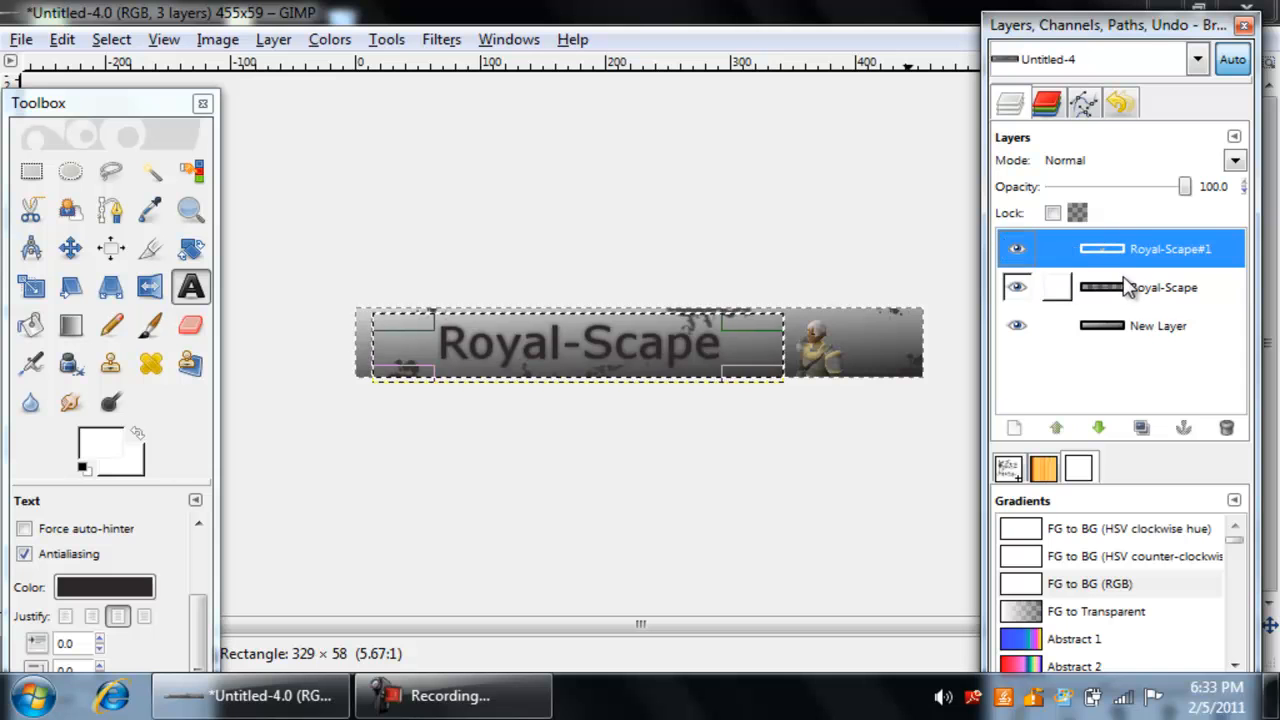
Merge the sharp Royal-Scape copy down onto the blurred Royal-Scape layer.
click(1121, 263)
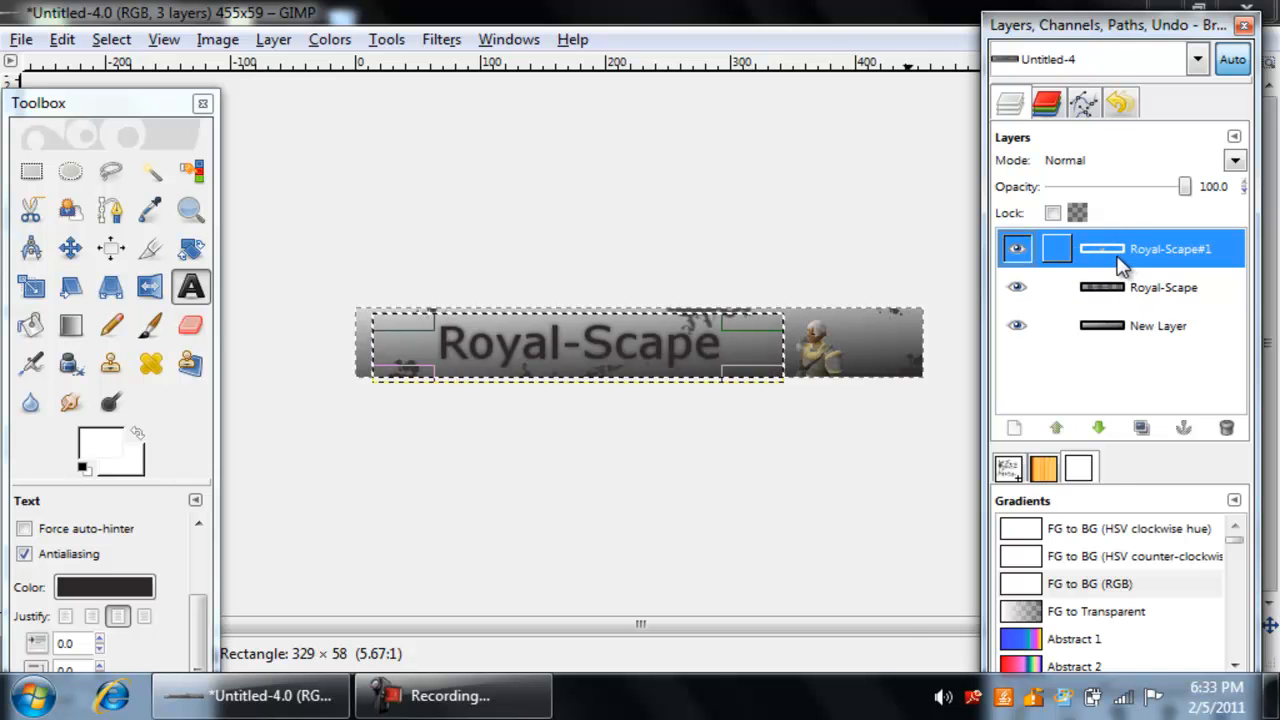
right_click(1121, 263)
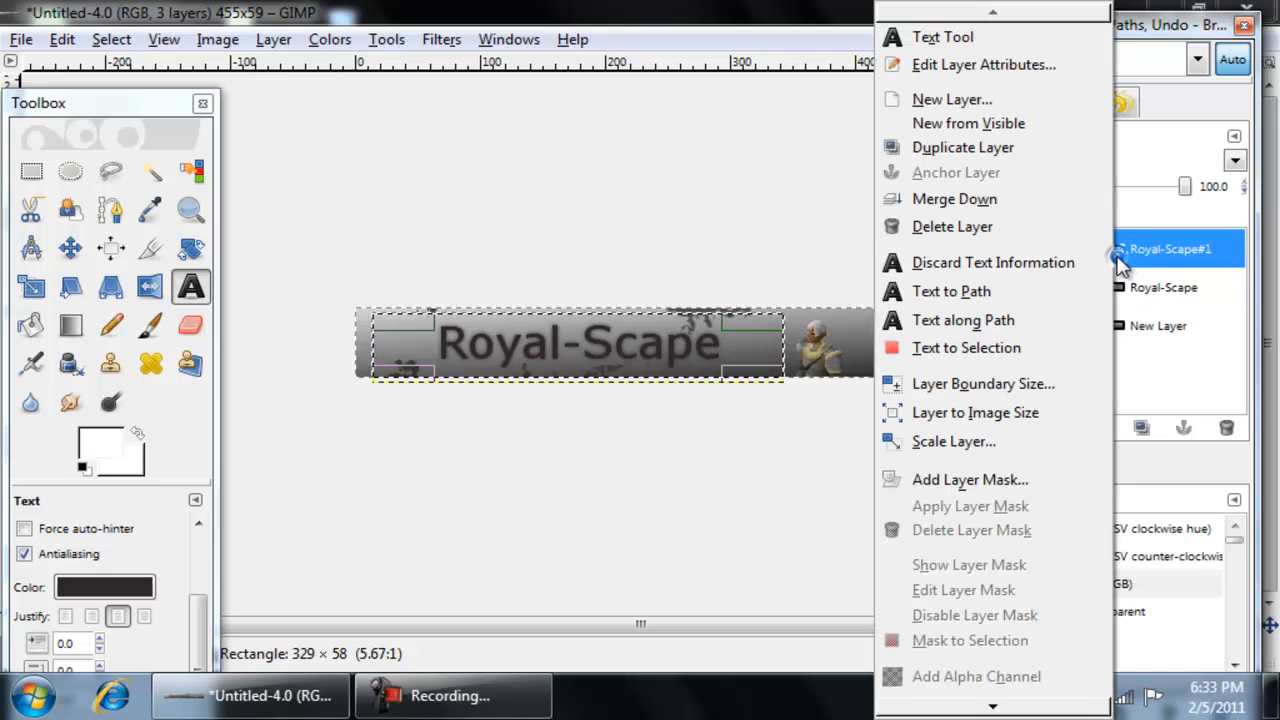
click(1010, 202)
right_click(1082, 338)
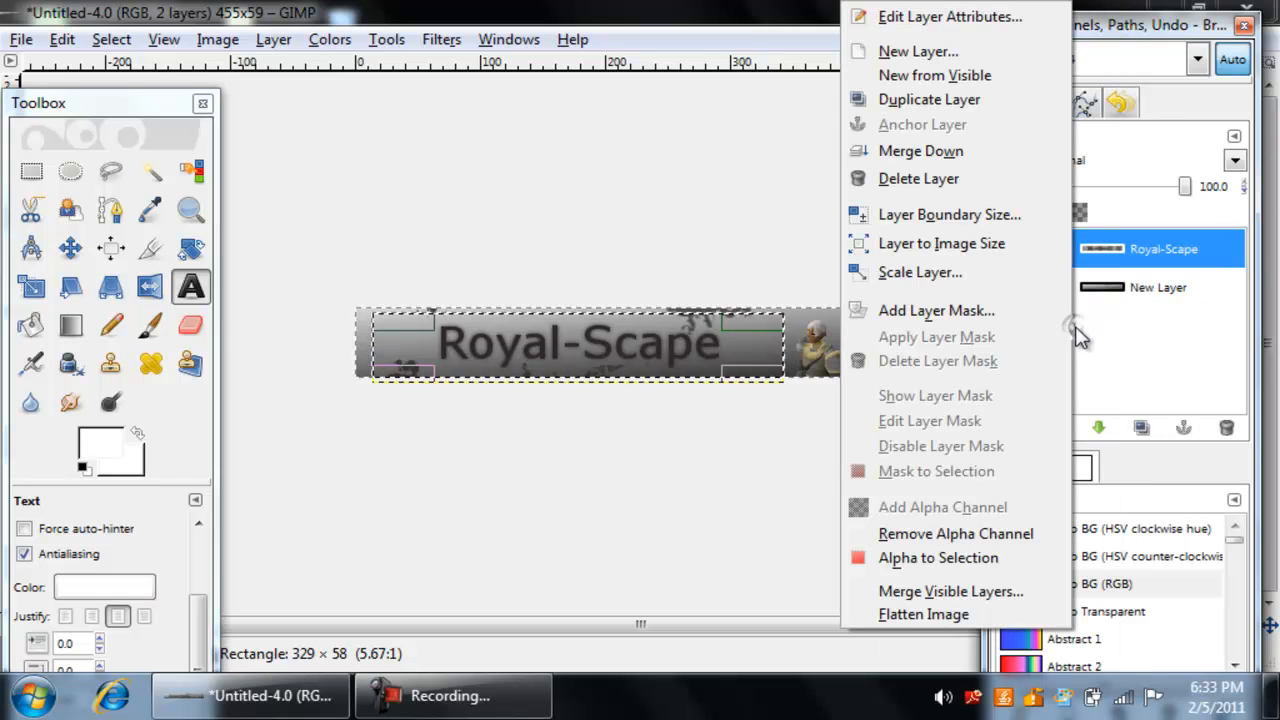
click(1137, 394)
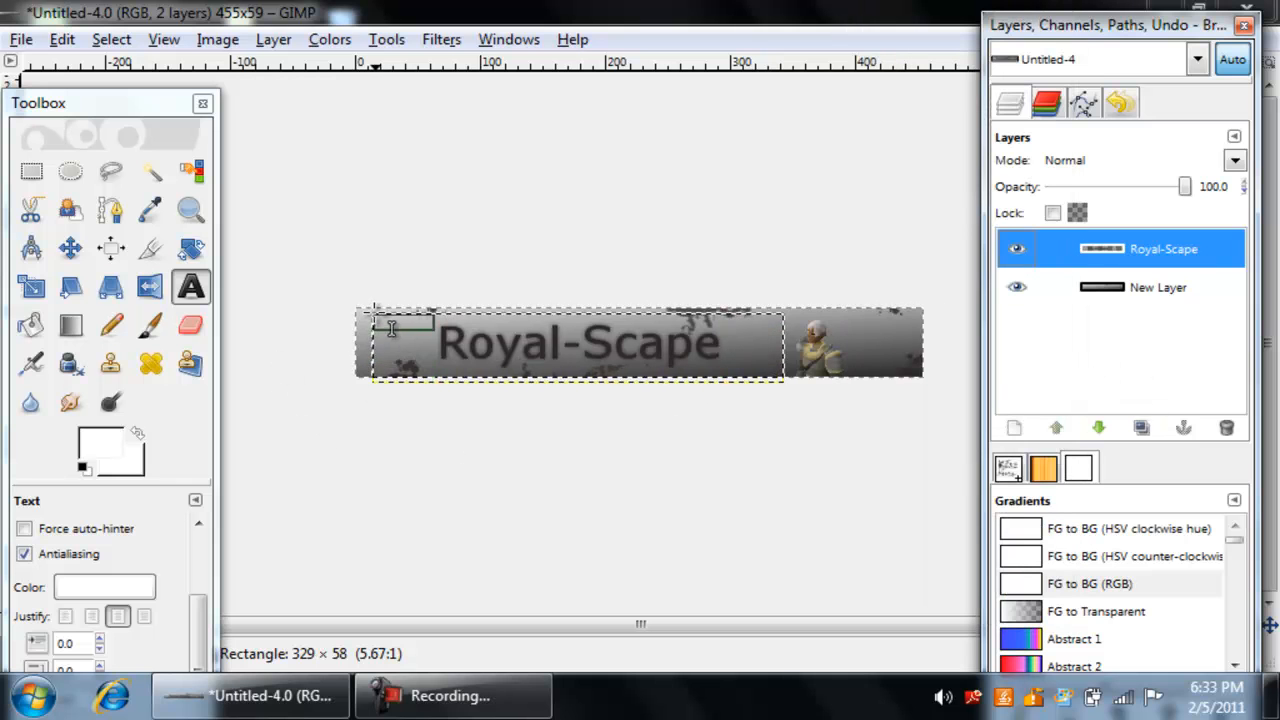
Add the white text "Number 1 Server" in a 329 × 57 text box over the Royal-Scape text.
key(Tab)
drag(373, 314, 766, 380)
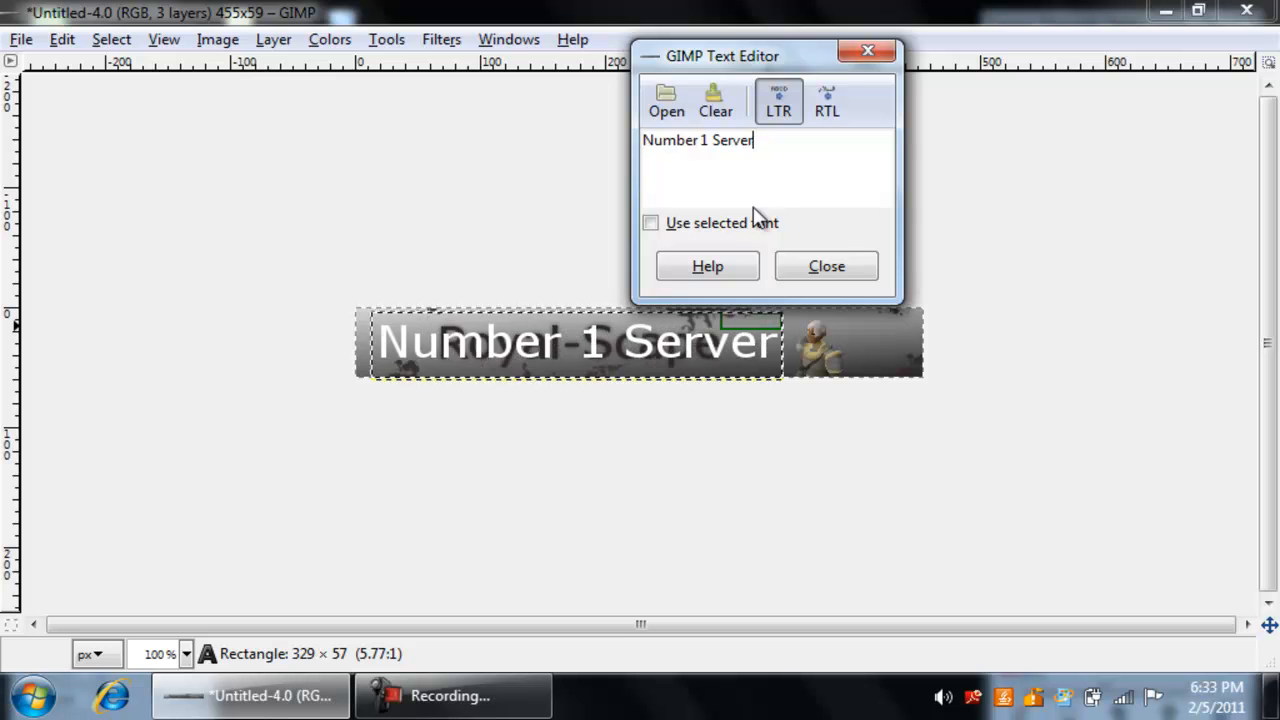
click(826, 266)
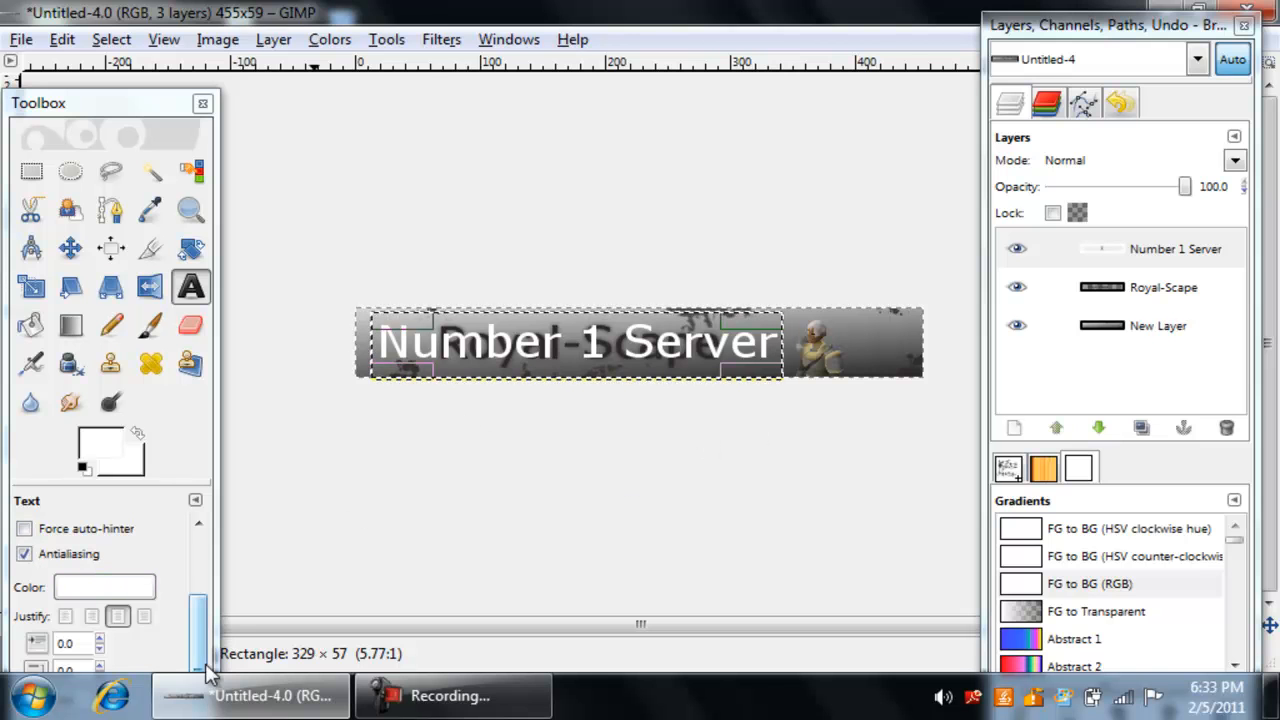
Set the Number 1 Server text size to 32 px.
scroll(178, 620, up, 5)
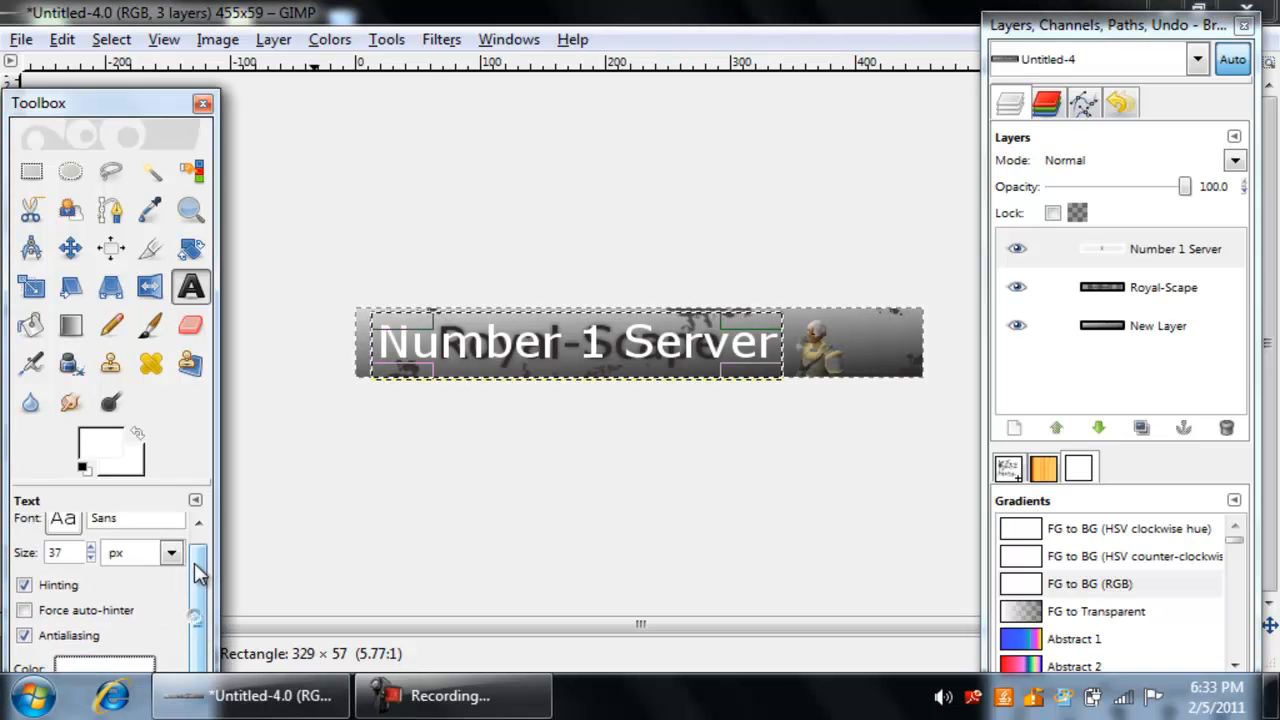
click(89, 573)
click(89, 573)
click(89, 573)
click(89, 573)
click(89, 573)
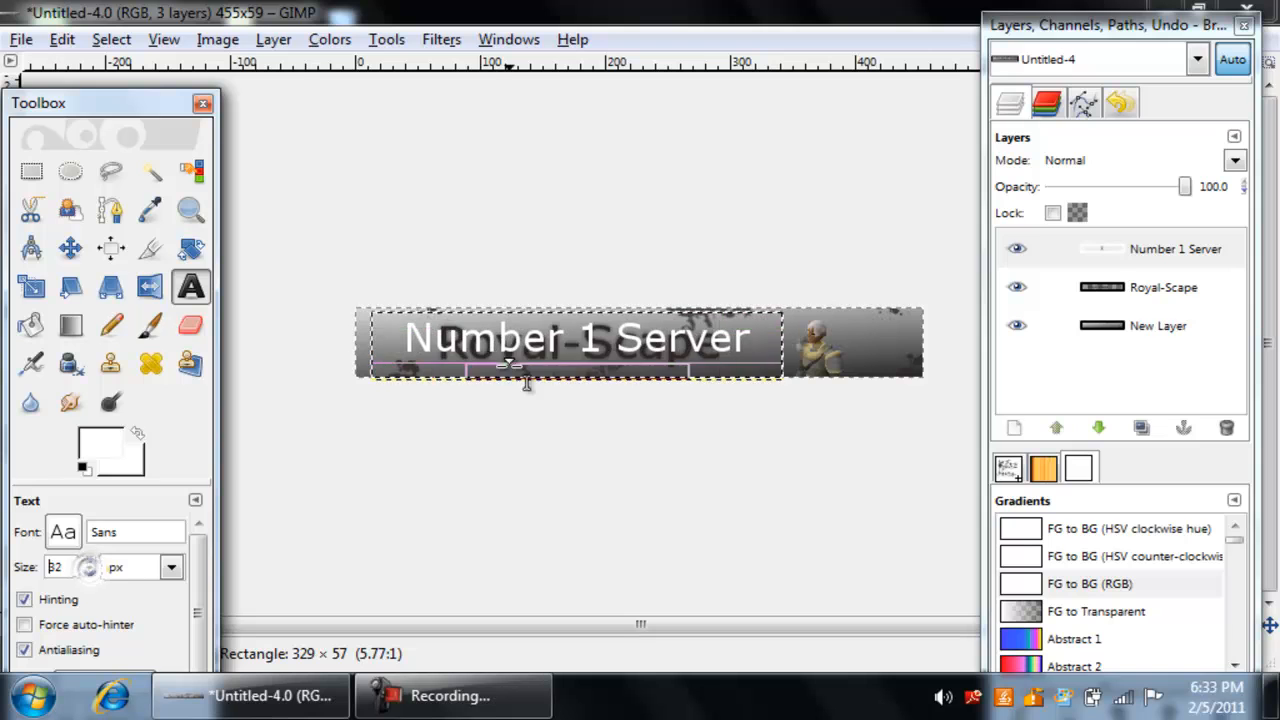
Move the Number 1 Server text box slightly down so the text sits at mid-height of the banner.
click(563, 335)
key(Tab)
drag(563, 335, 564, 340)
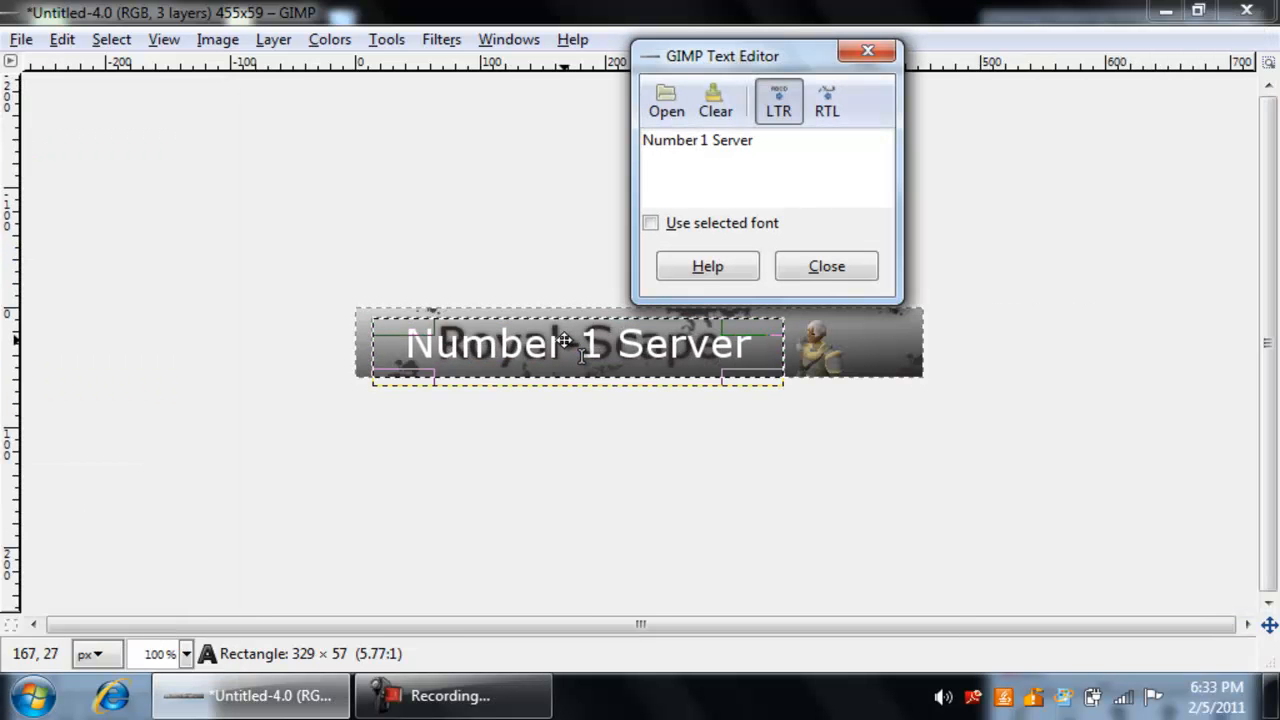
click(840, 272)
key(Tab)
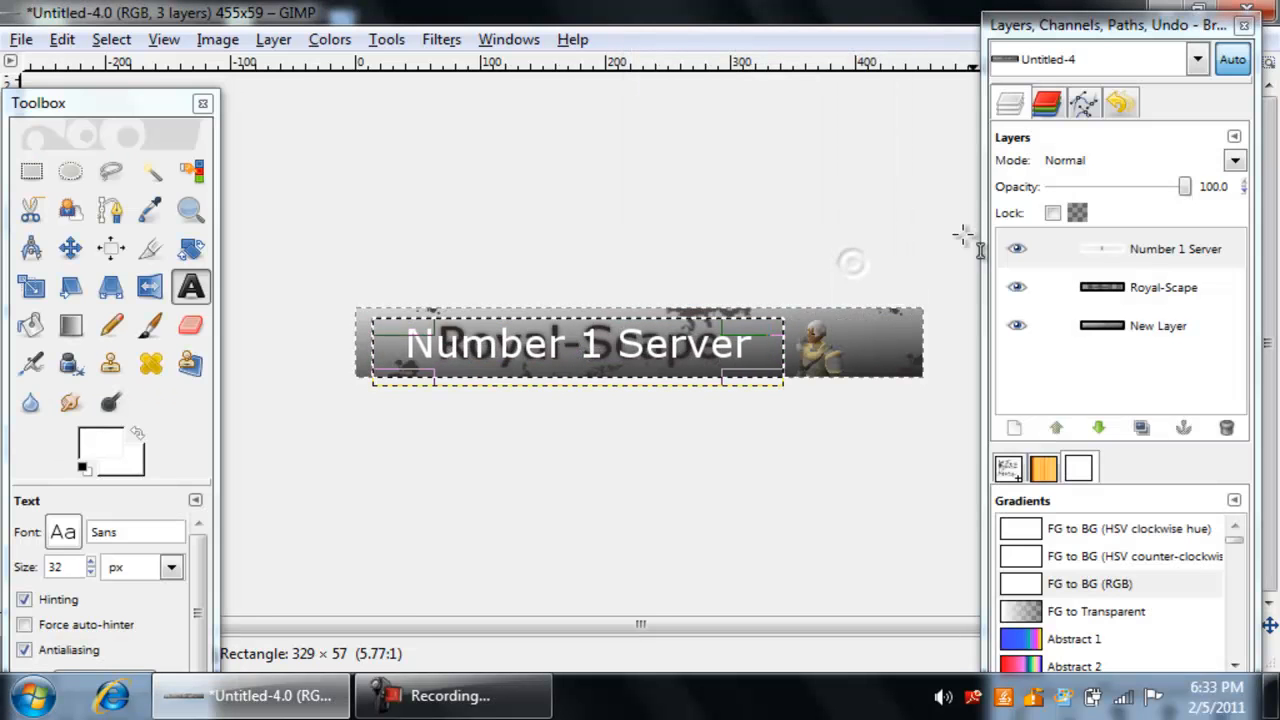
Duplicate the Number 1 Server text layer and select the original layer beneath the copy.
right_click(1105, 250)
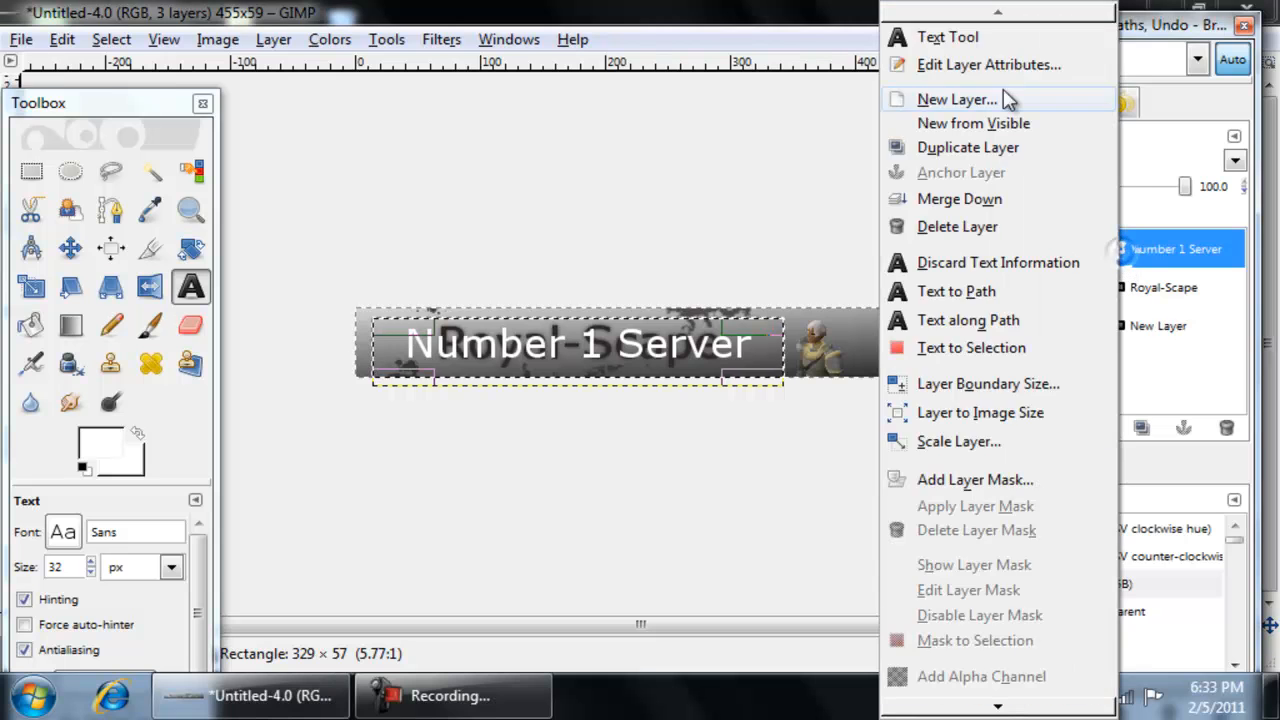
click(1000, 149)
click(1045, 287)
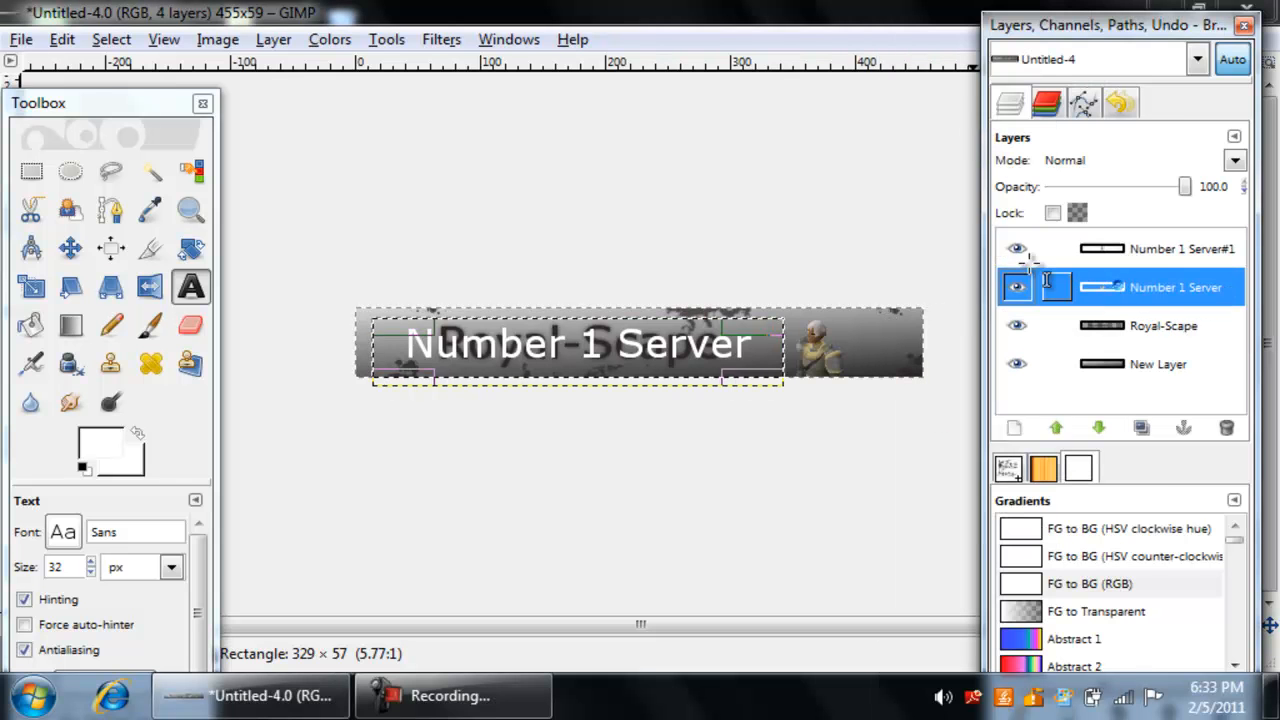
Apply a Gaussian Blur with a 5.0 px radius to the original Number 1 Server layer.
click(443, 40)
click(497, 178)
click(705, 169)
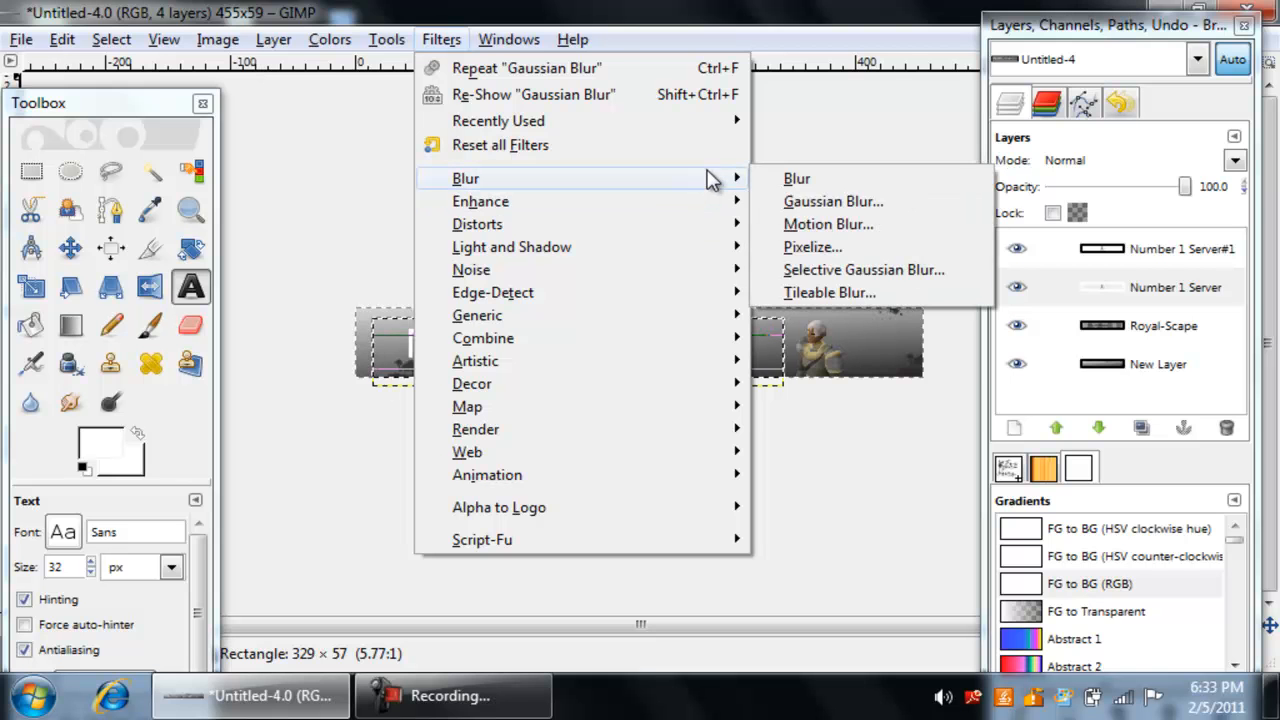
click(811, 202)
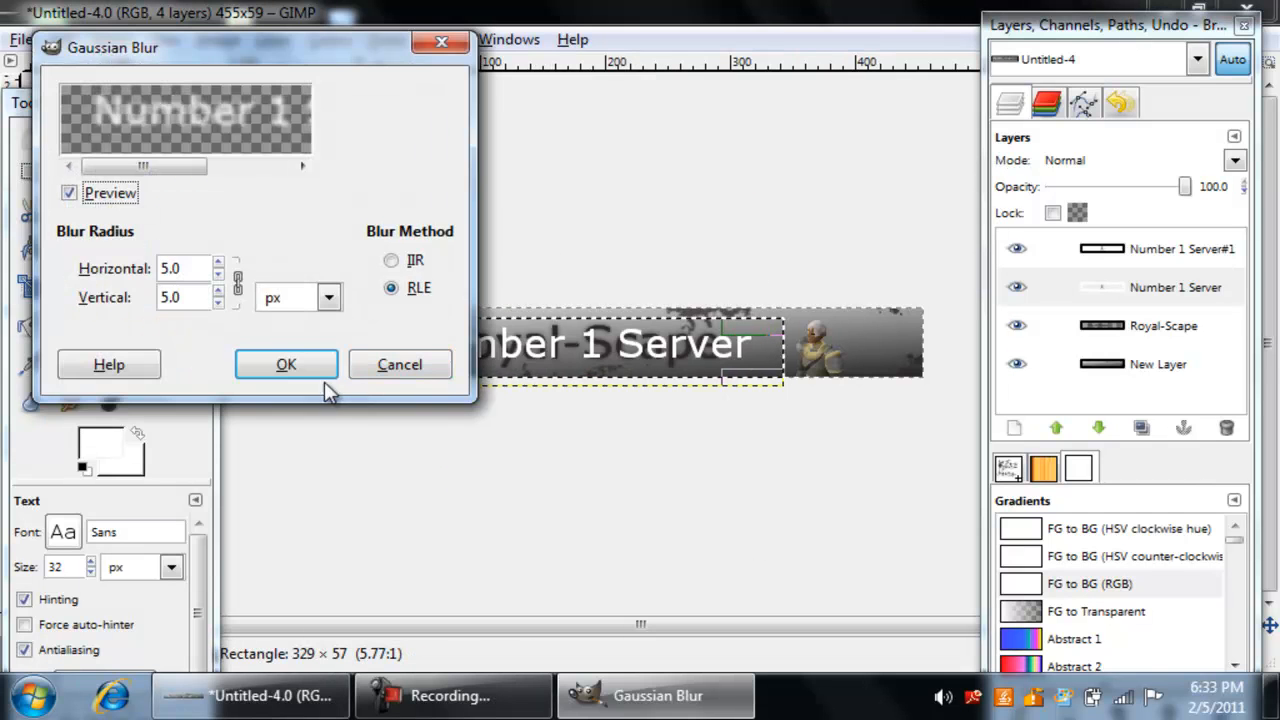
click(288, 362)
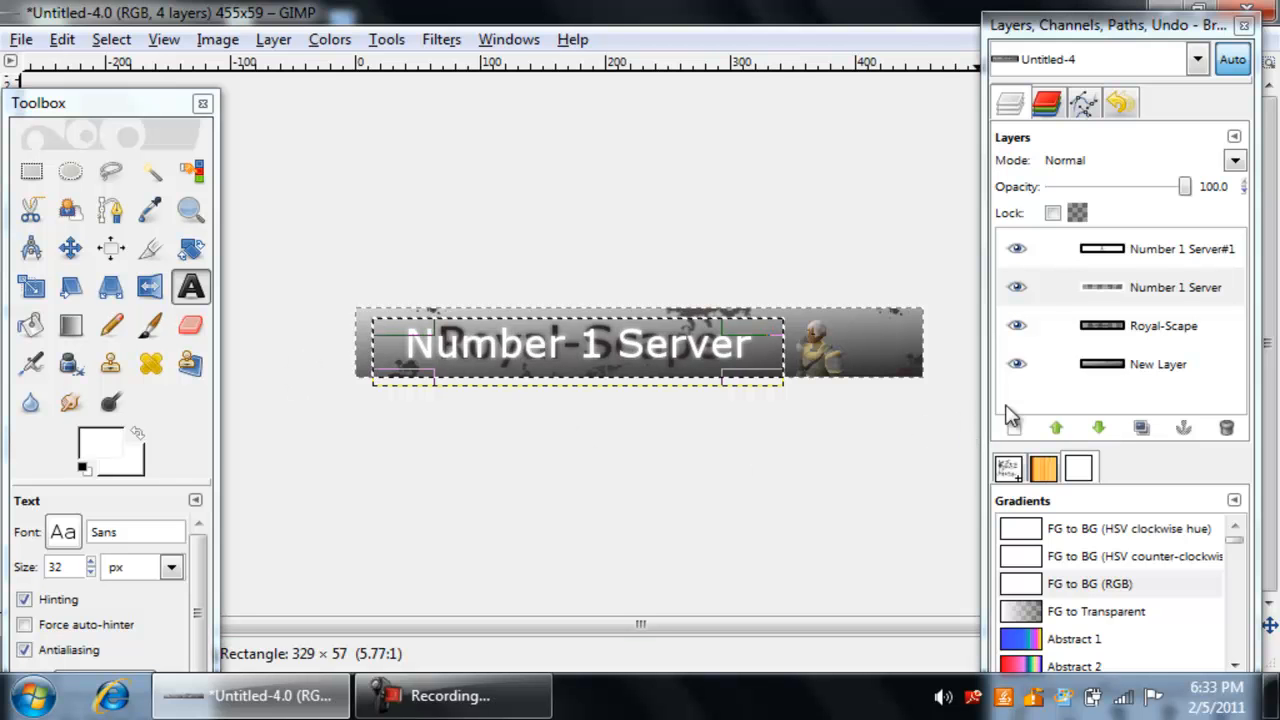
Merge the sharp Number 1 Server copy down onto its blurred layer.
right_click(1120, 250)
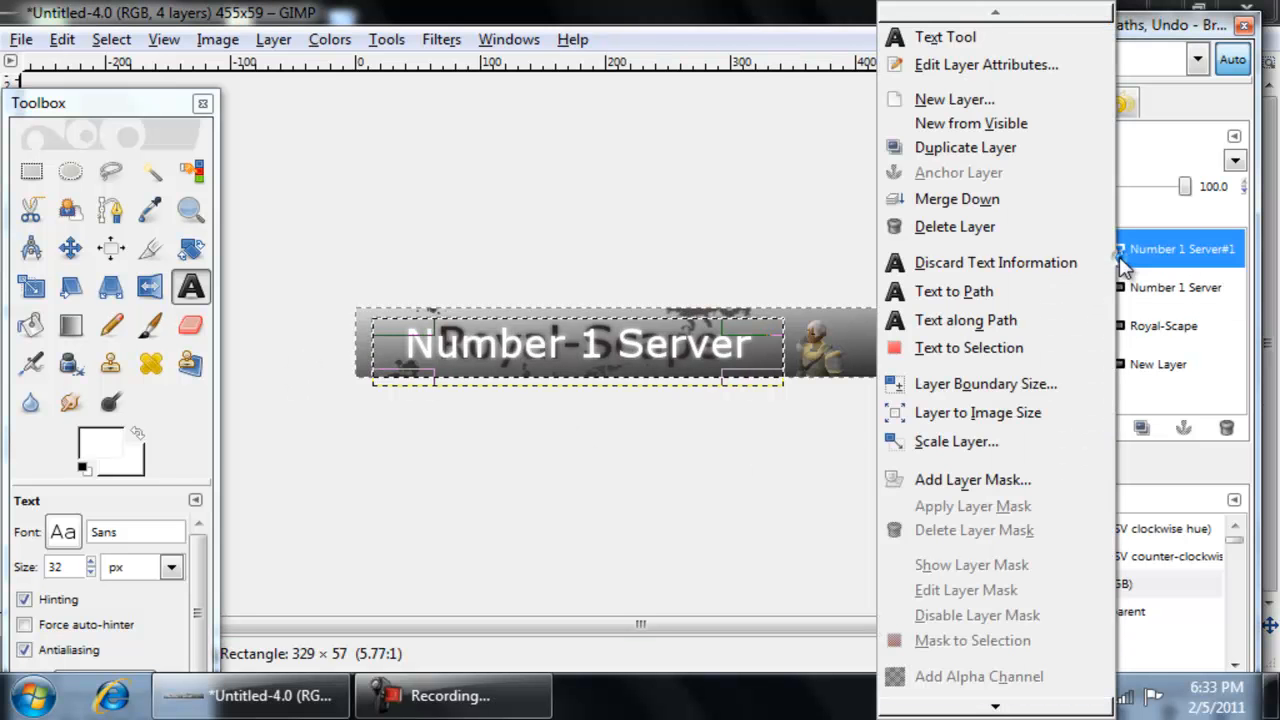
click(955, 199)
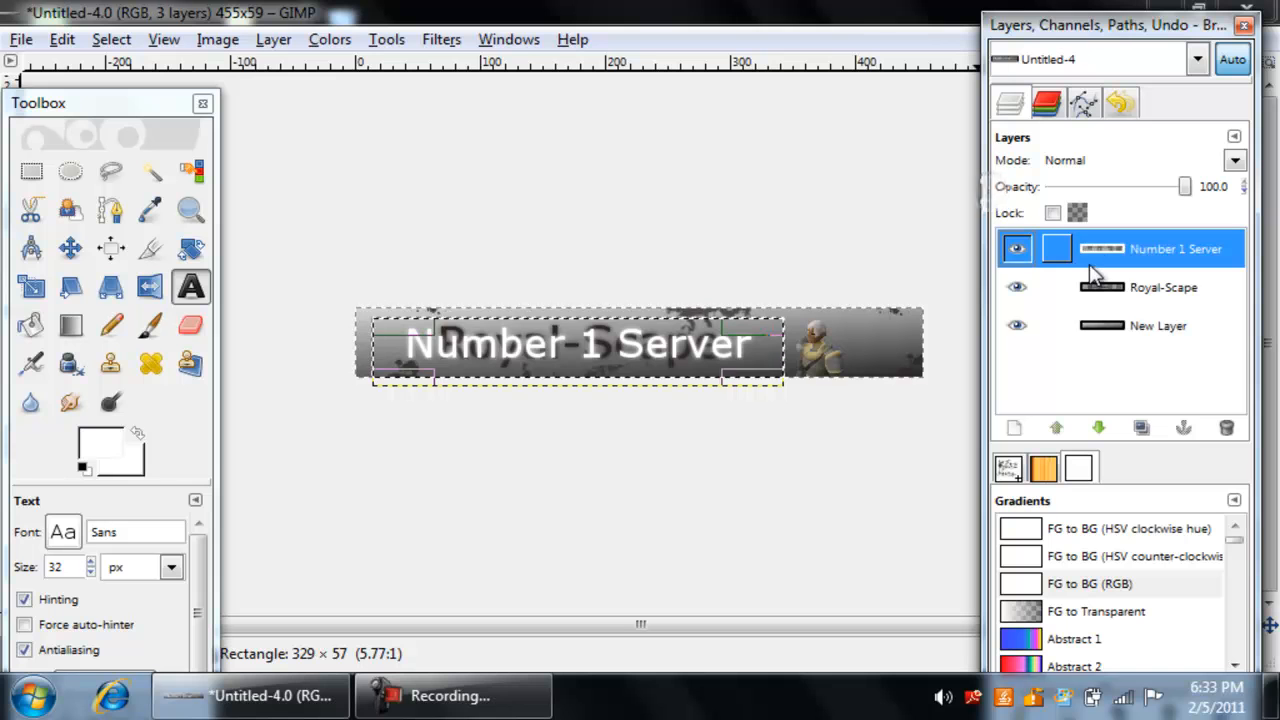
drag(1107, 262, 1130, 366)
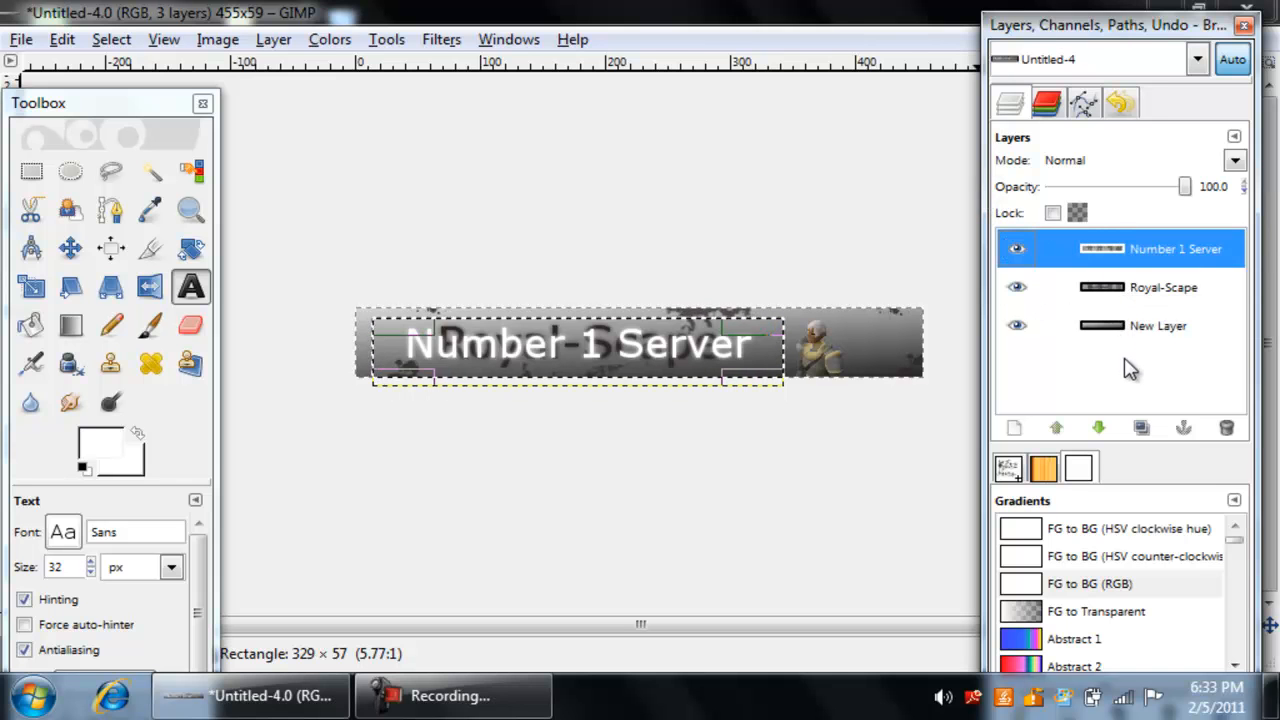
Select the background layer and run the Blend animation filter with 15 intermediate frames, a maximum blur radius of 3, and looping on.
click(1125, 330)
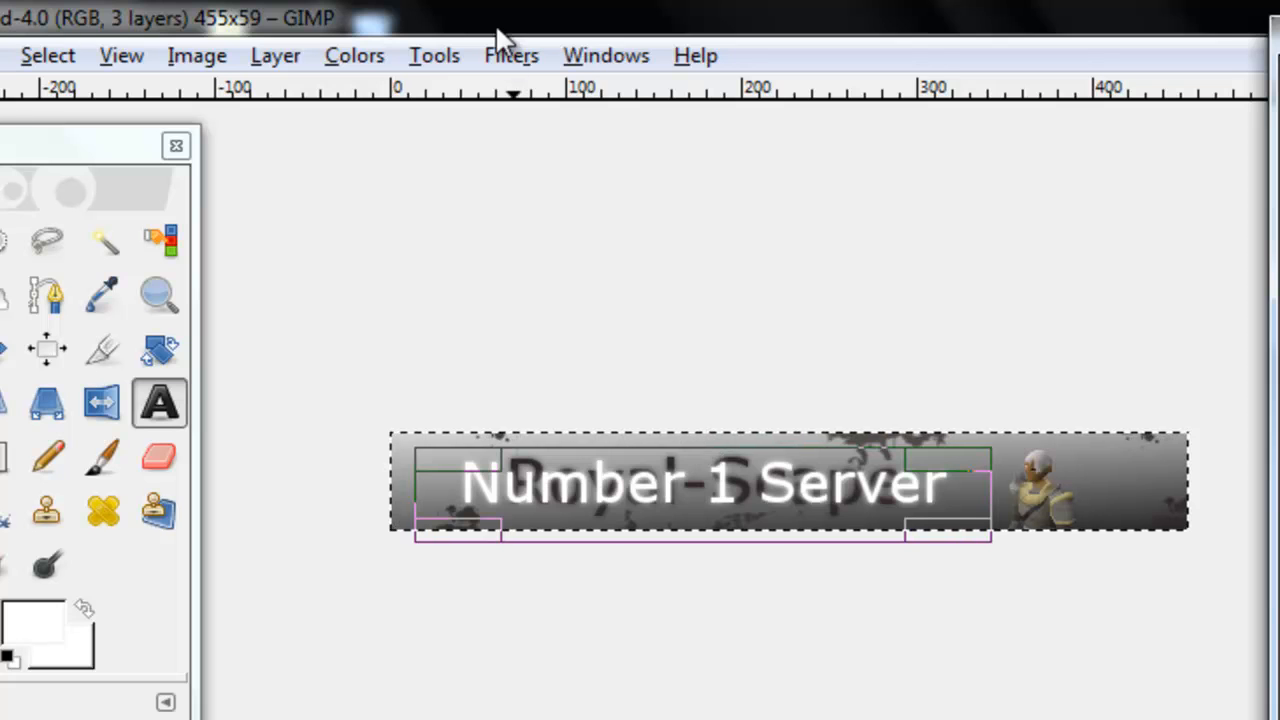
click(508, 56)
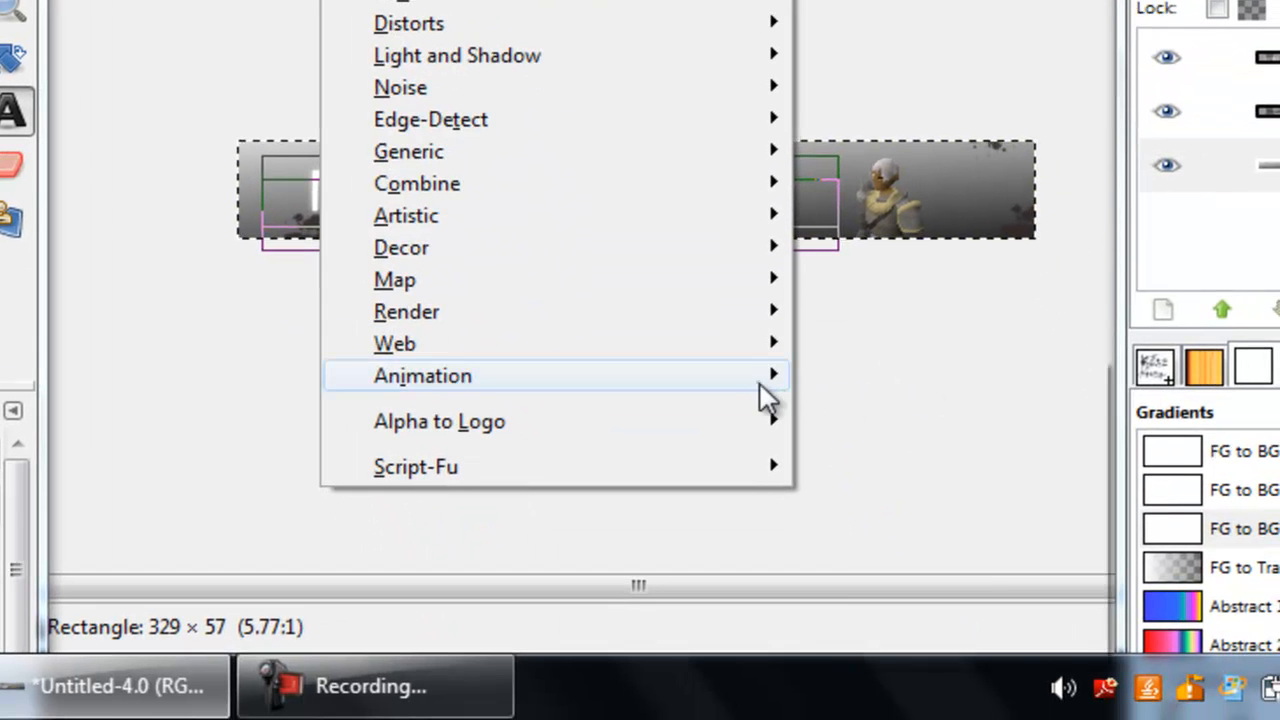
mouse_move(909, 668)
click(862, 385)
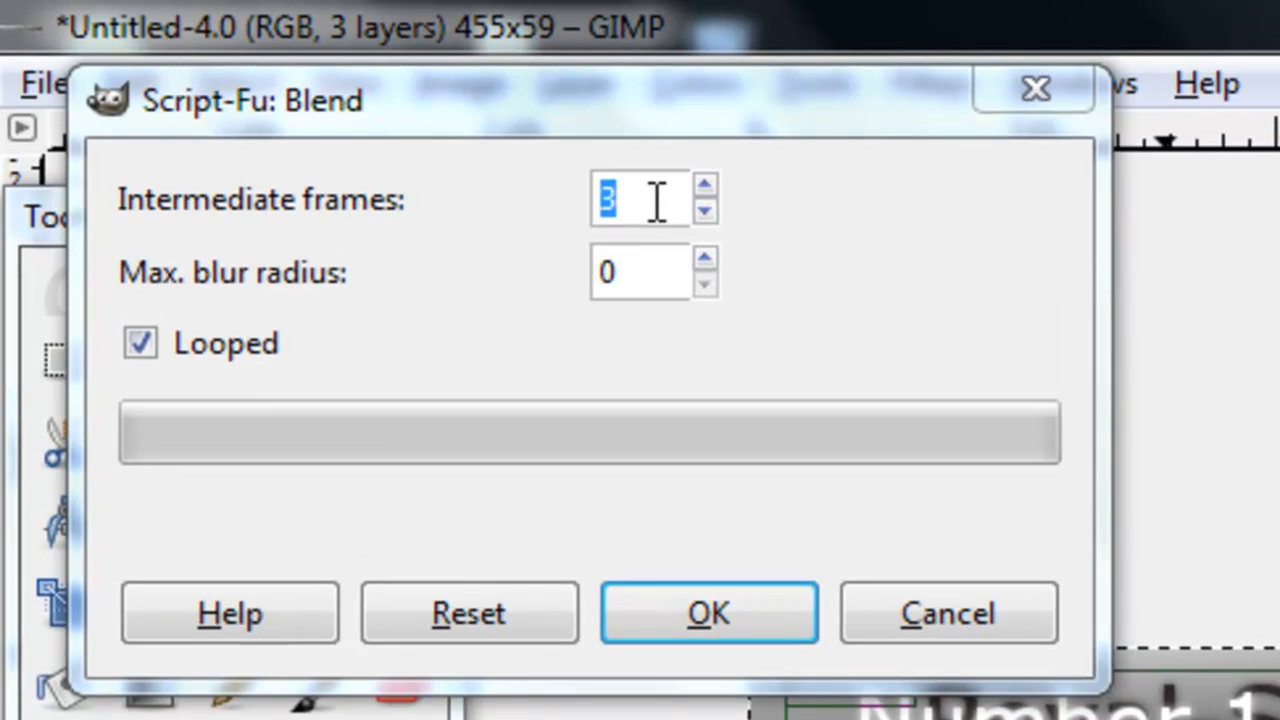
click(657, 201)
text(15)
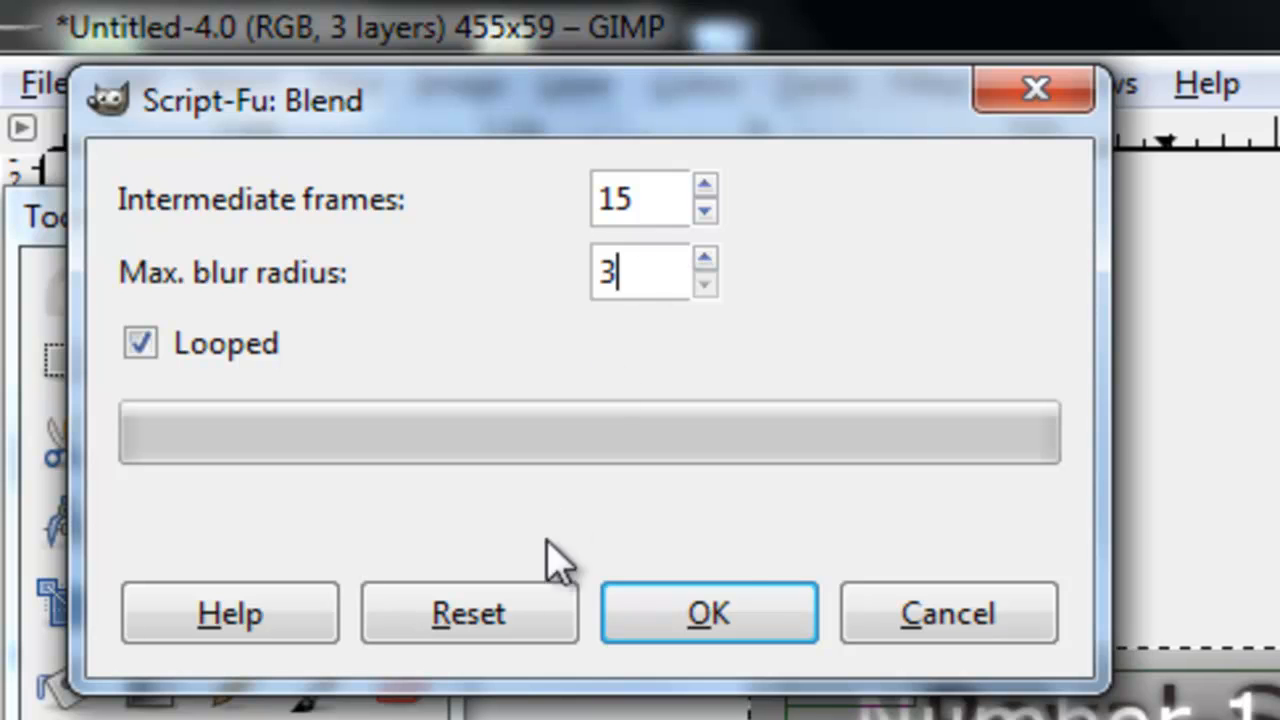
click(778, 630)
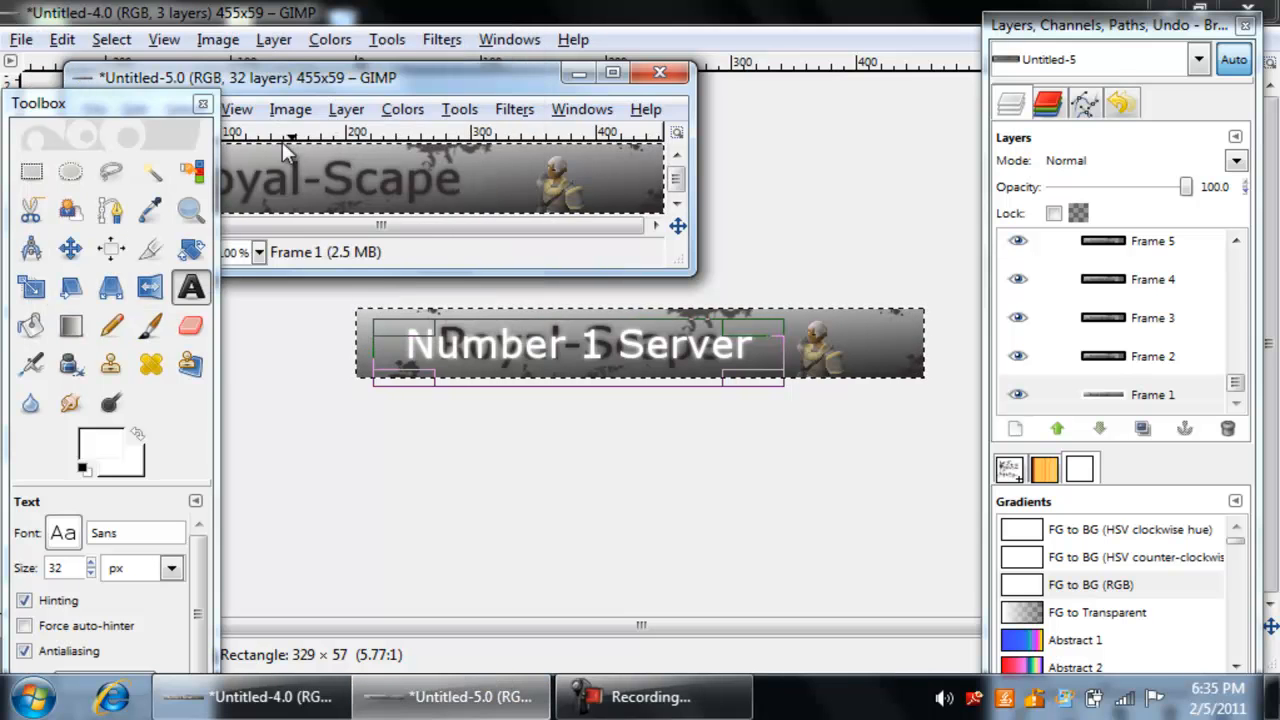
Maximize the blended 32-layer image window and preview the text blend with the Animation Playback filter.
click(612, 72)
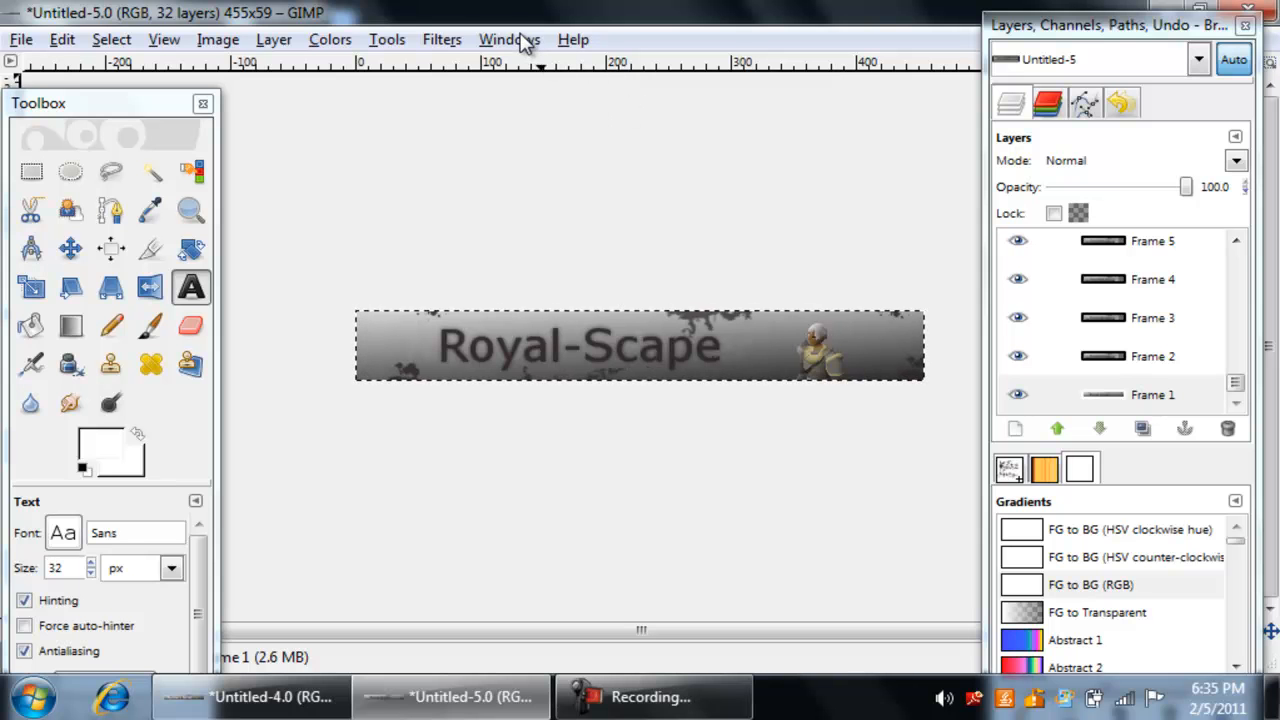
click(442, 39)
mouse_move(525, 477)
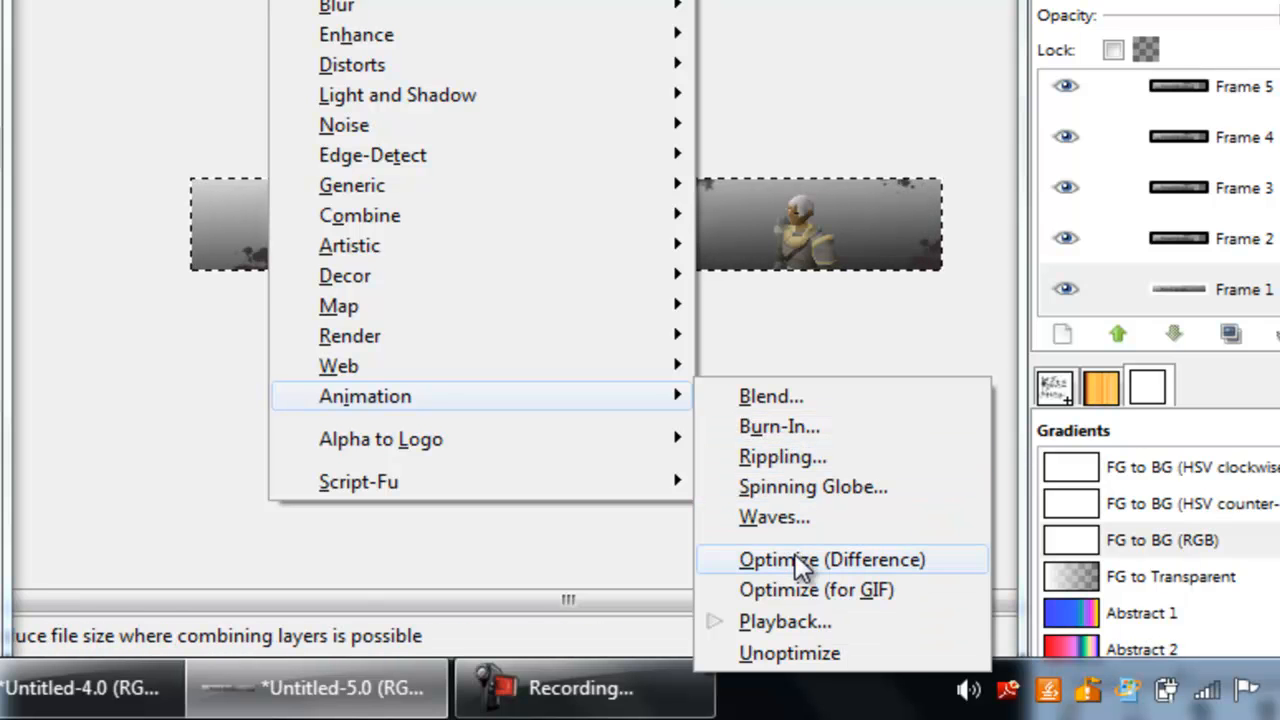
click(806, 615)
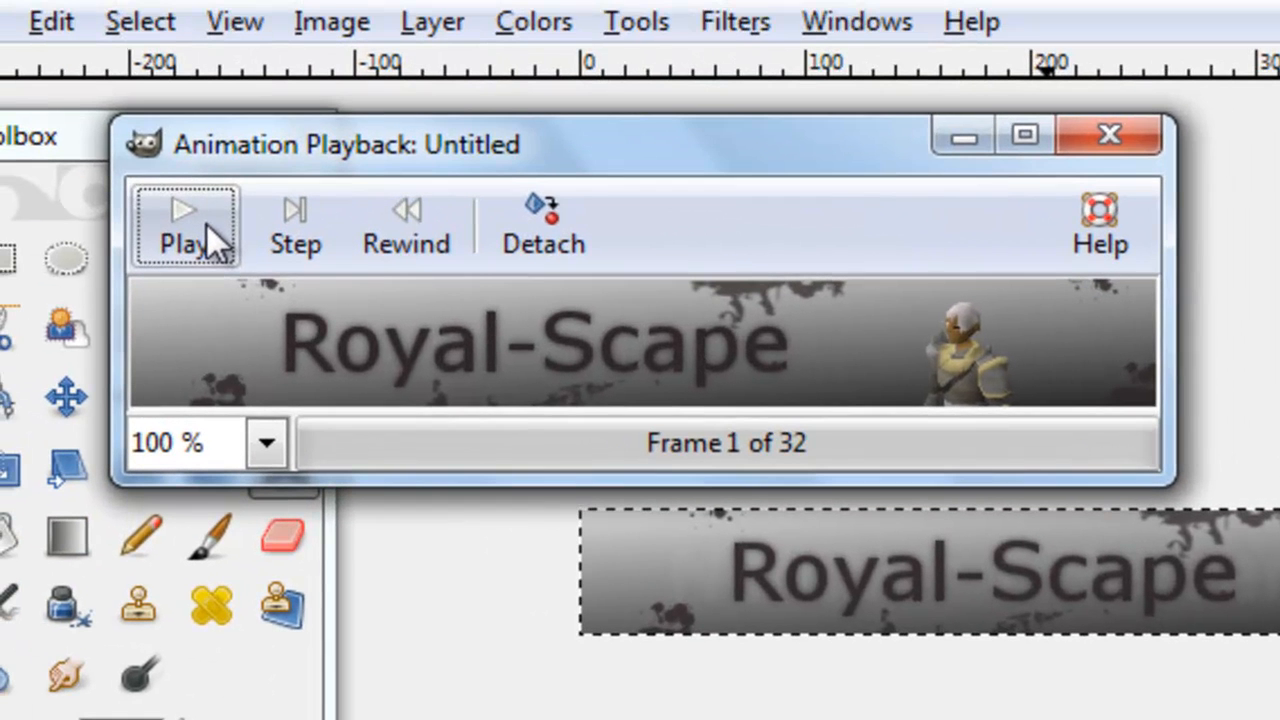
click(206, 223)
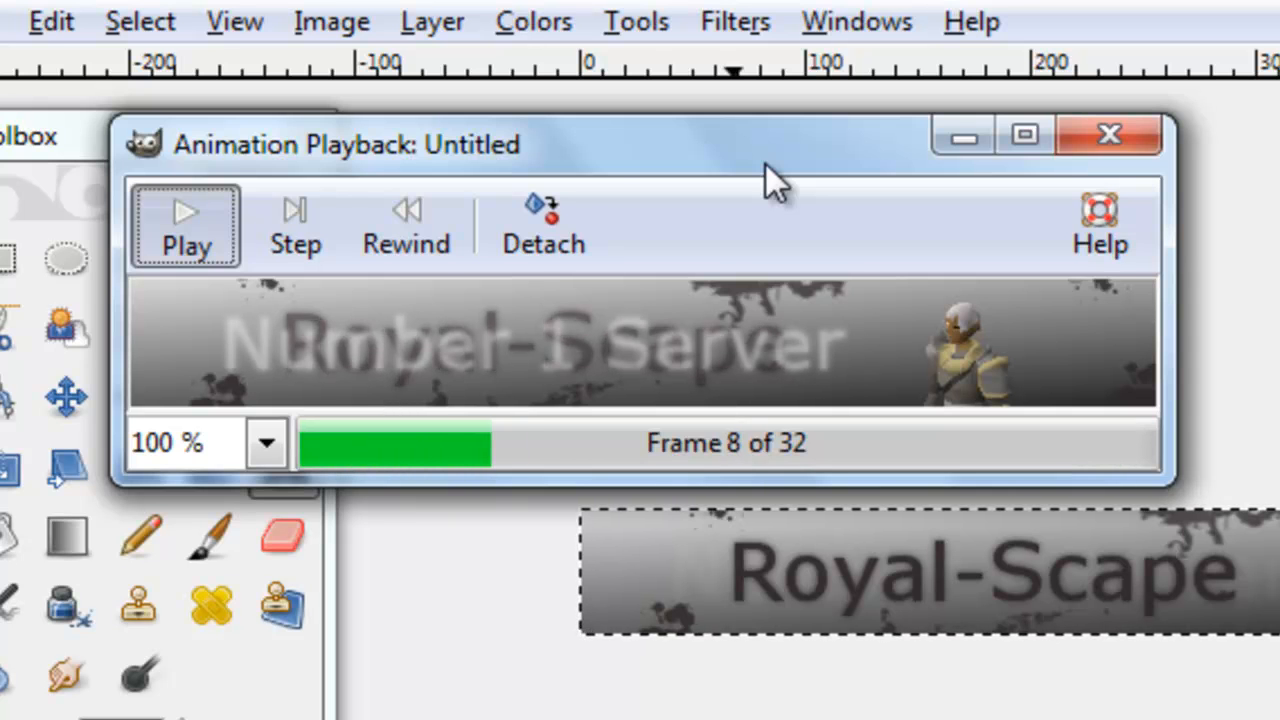
click(1105, 137)
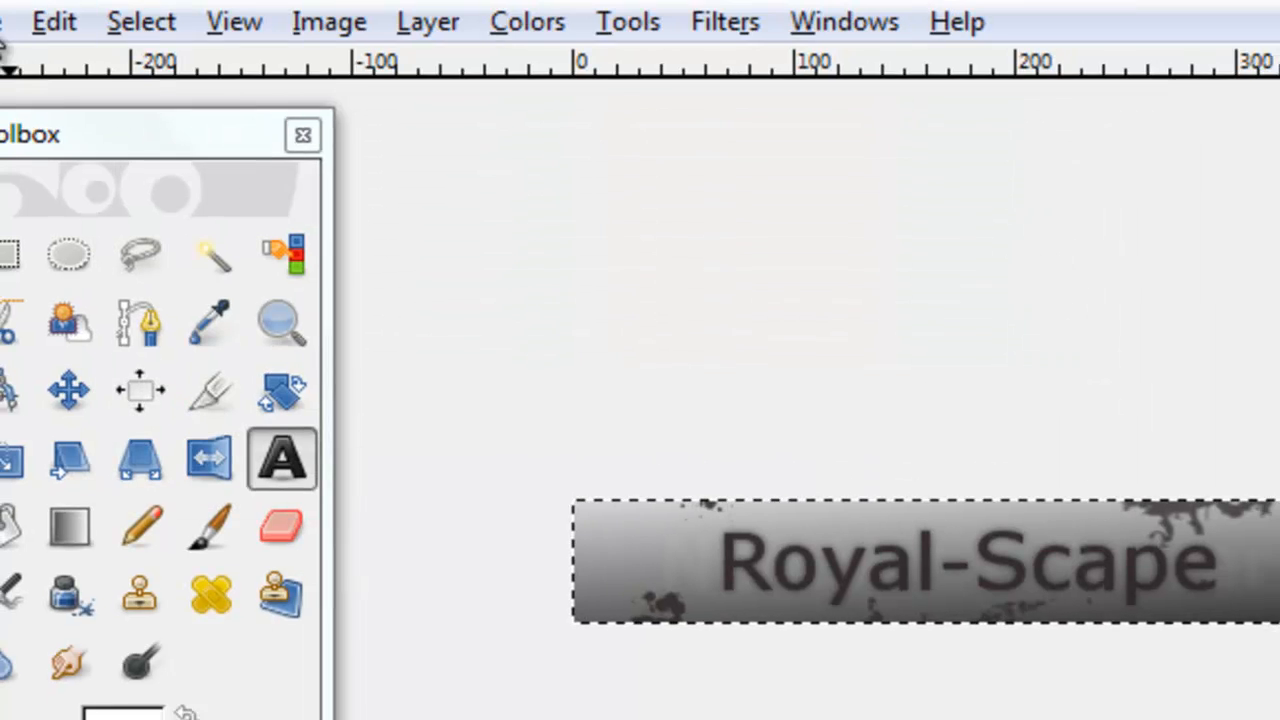
Save the blended image as RS0001.GIF in the Pictures folder, exported as an indexed animation looping forever with a 100 ms frame delay.
click(18, 22)
click(168, 342)
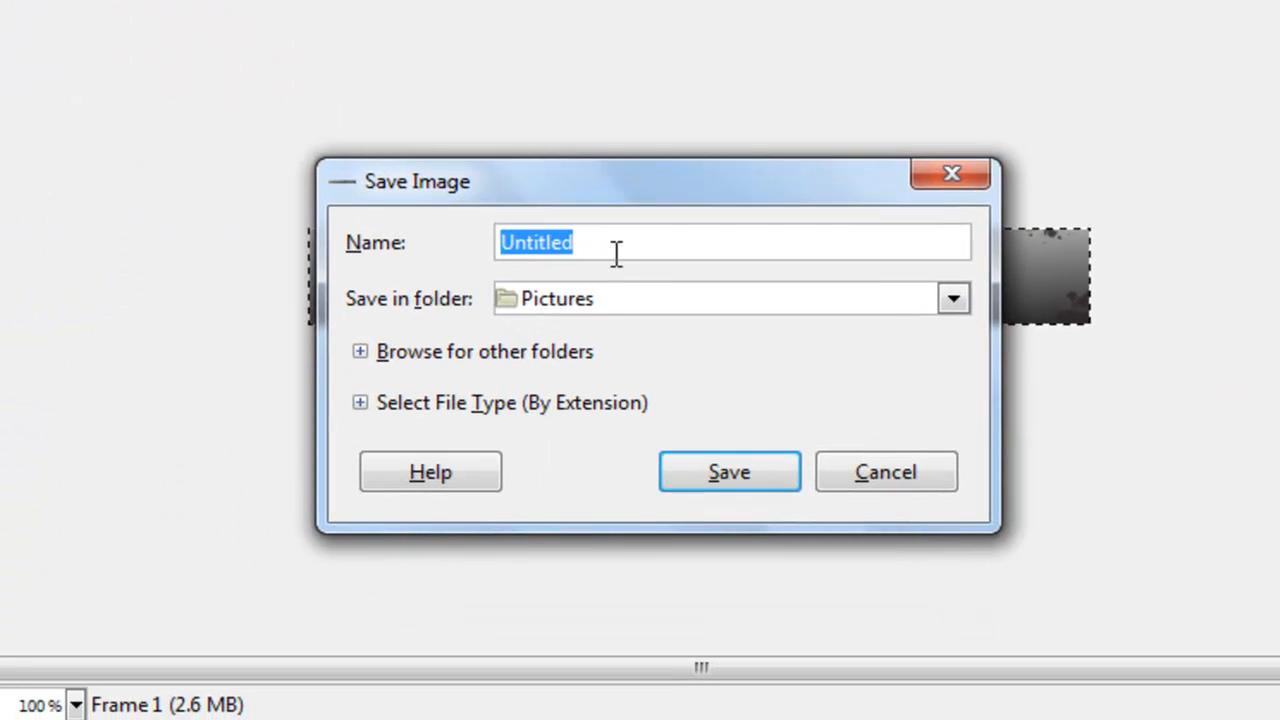
text(RS0001)
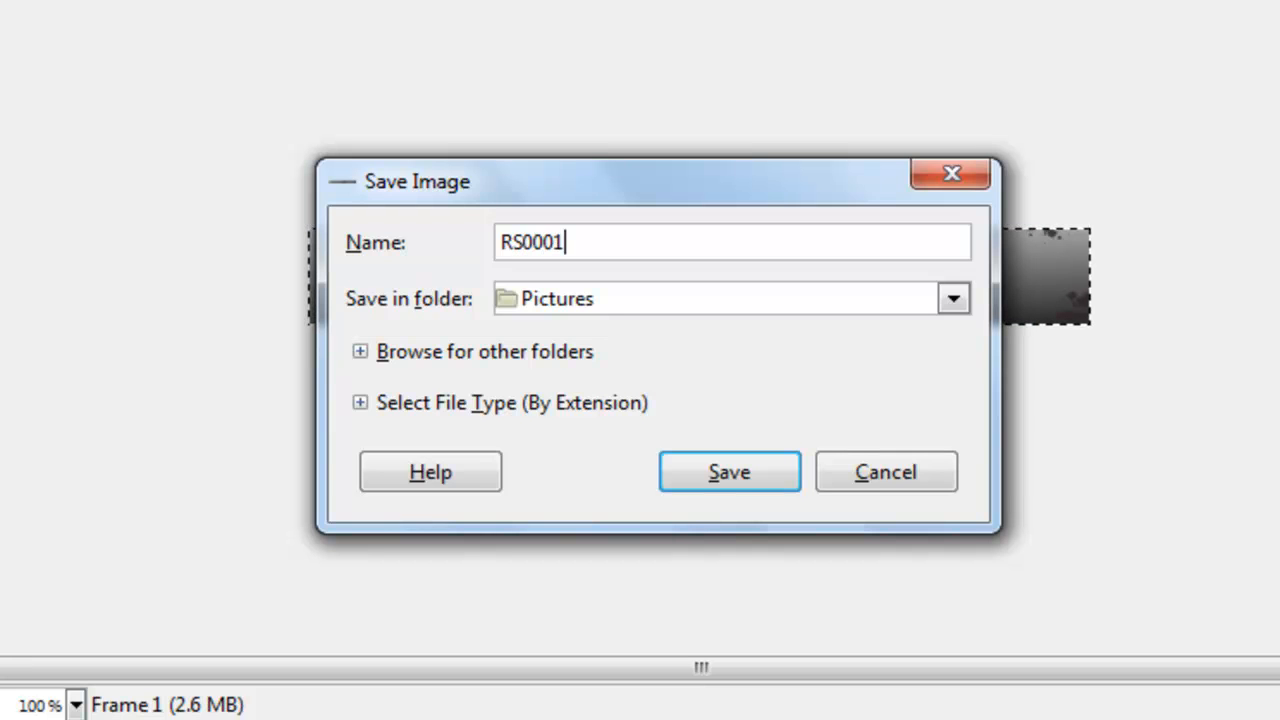
text(.GIF)
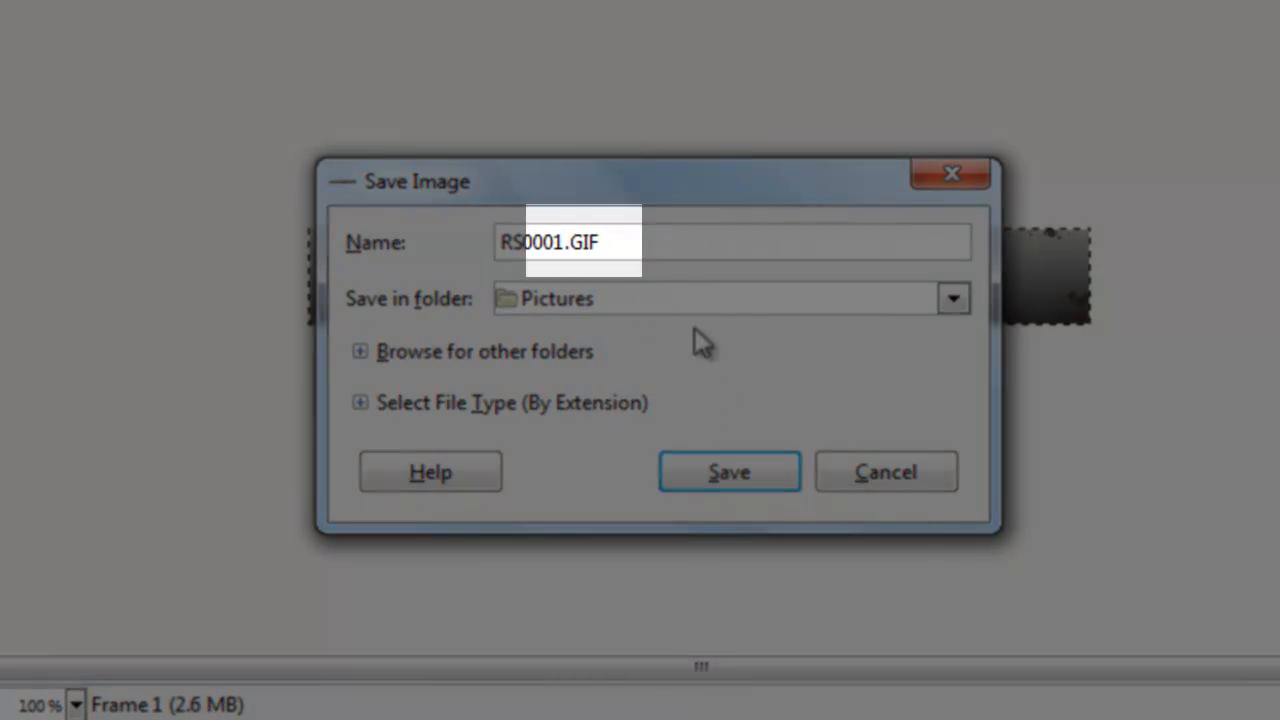
click(729, 479)
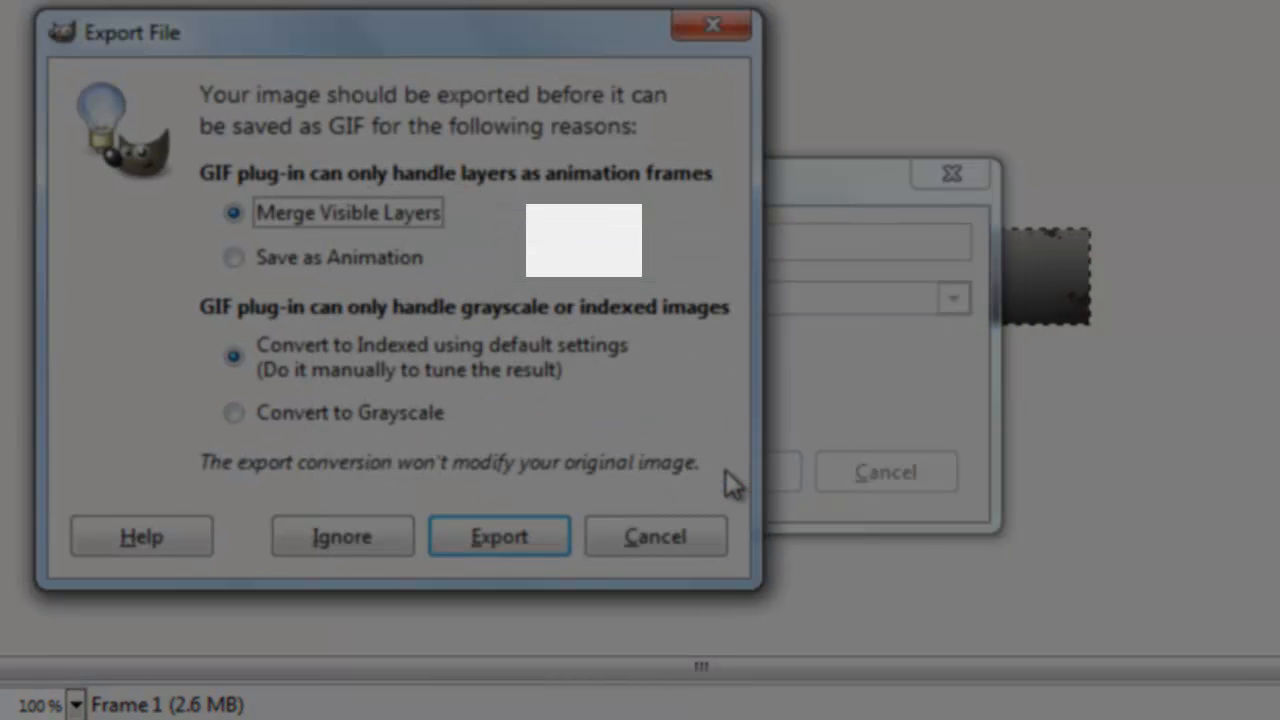
click(322, 258)
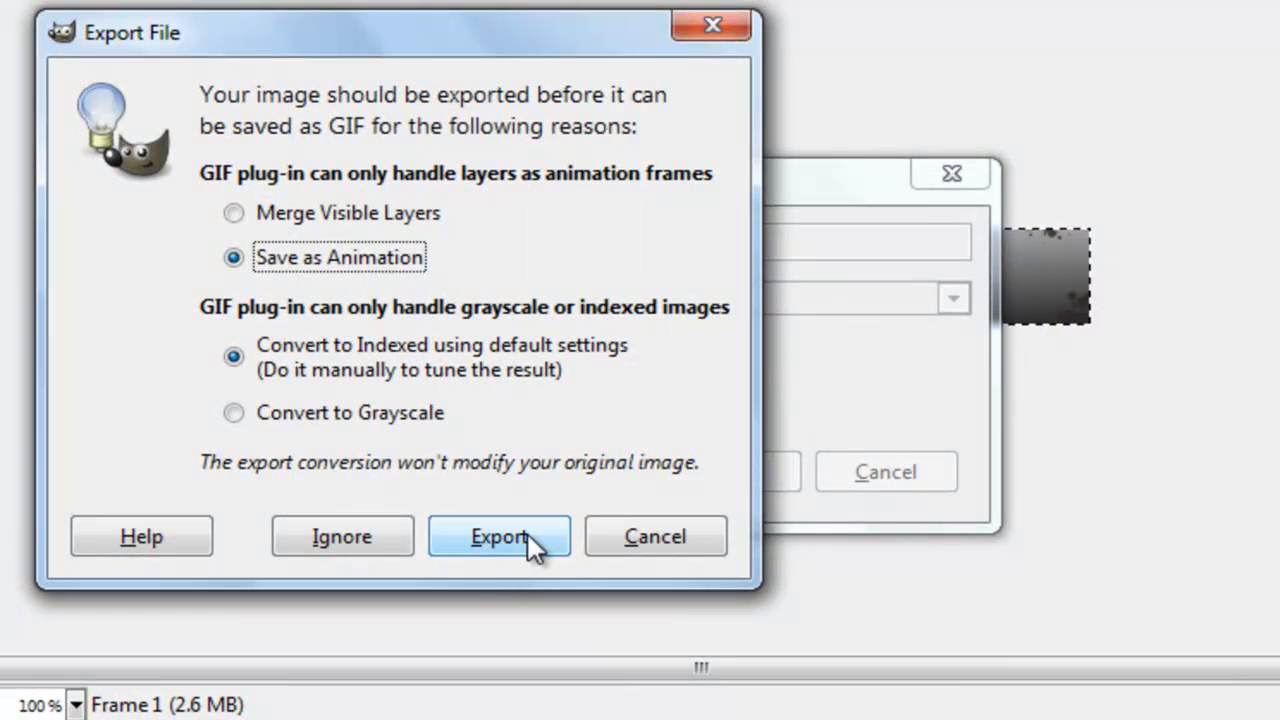
click(500, 537)
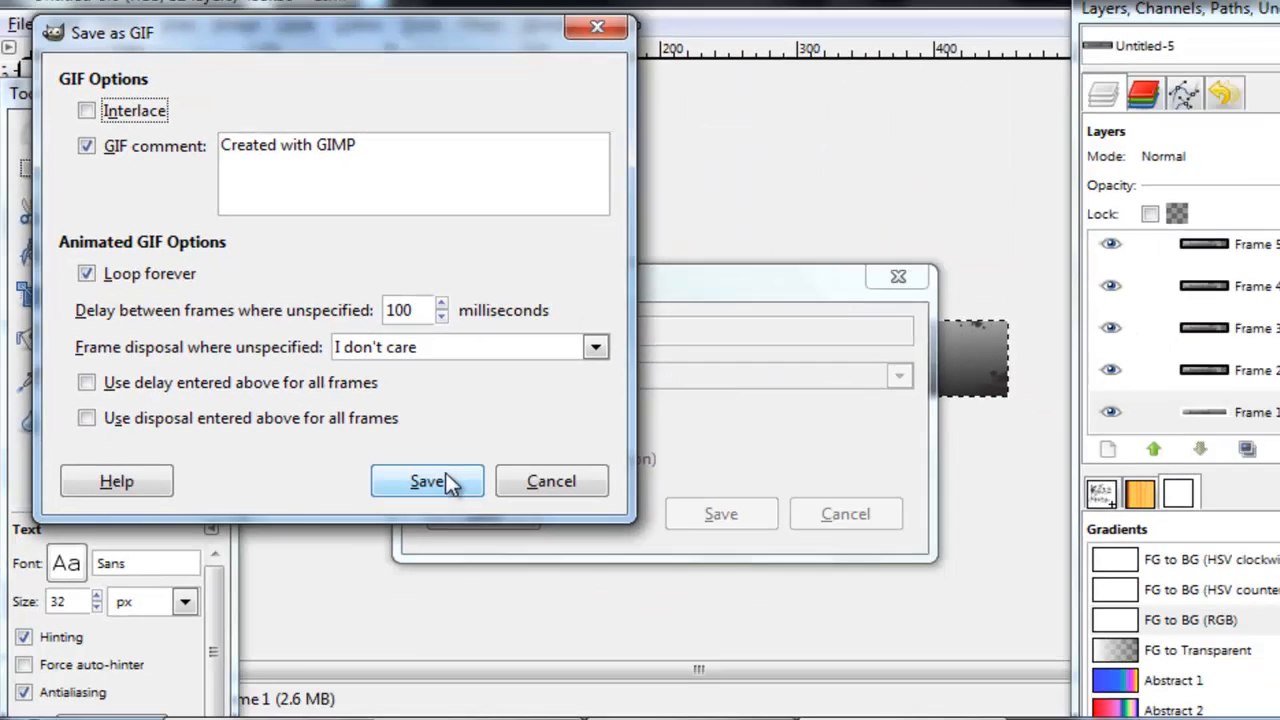
click(890, 719)
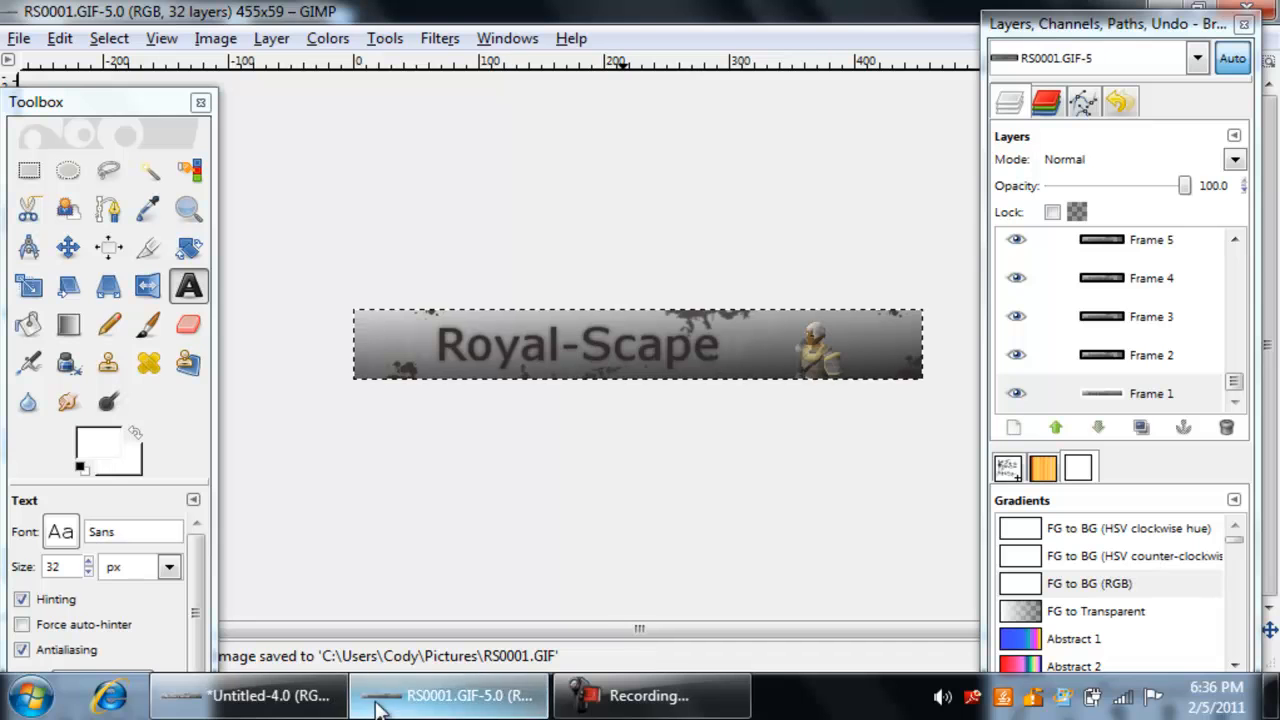
Switch back to the three-layer source image containing the Number 1 Server and Royal-Scape layers.
click(315, 700)
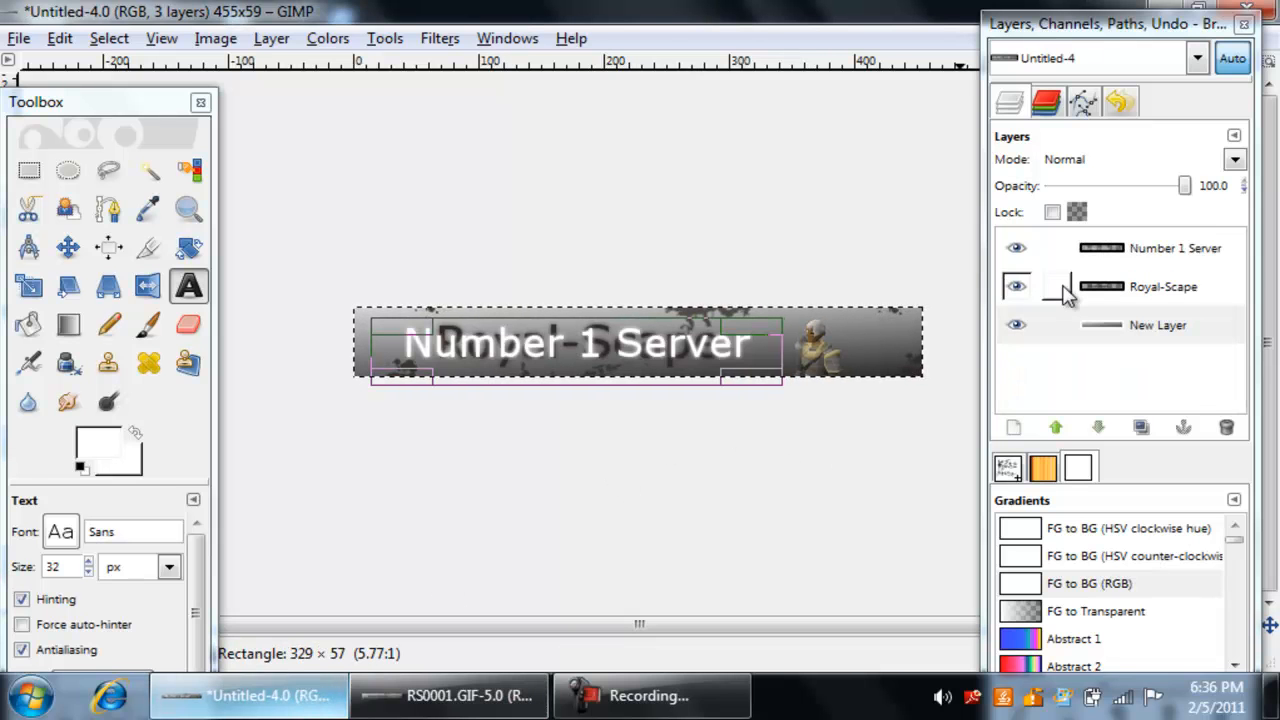